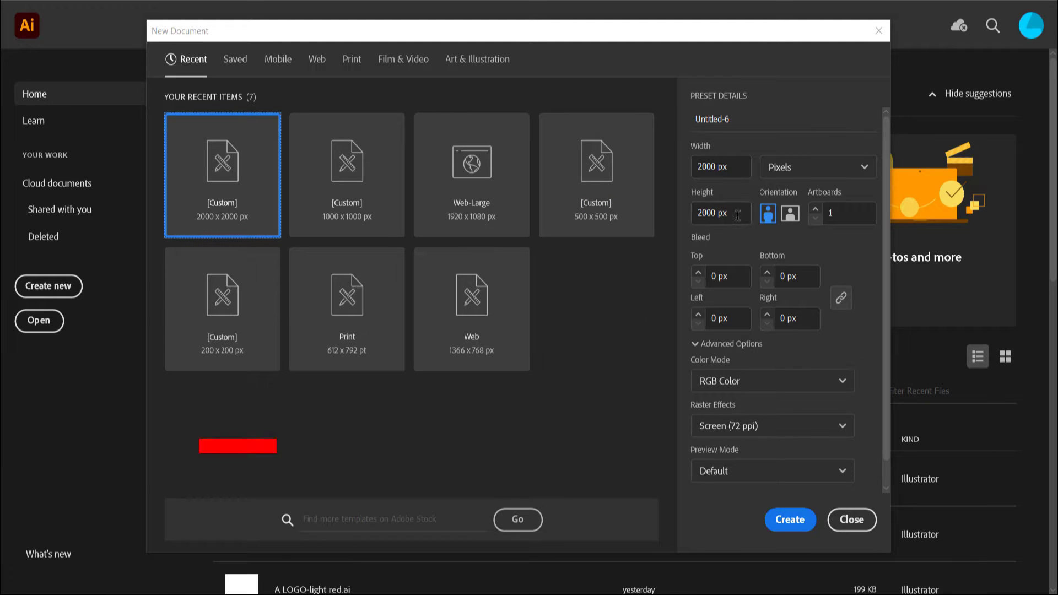
Create a 2000 × 2000 px RGB document and add a 650 px line segment at 90° on the artboard's upper left.
left_click(789, 520)
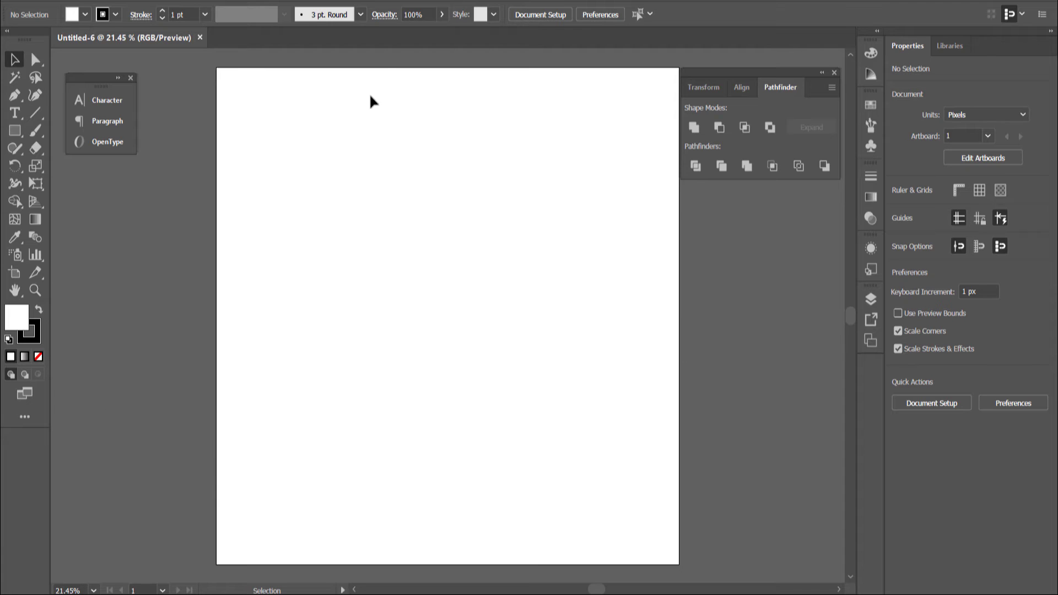
left_click(38, 117)
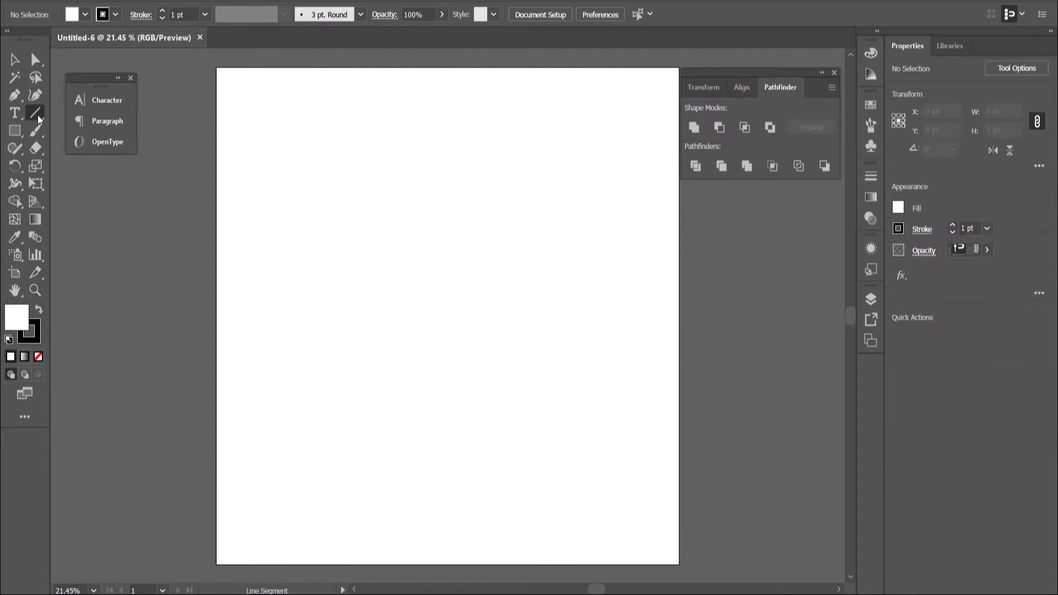
left_click(273, 312)
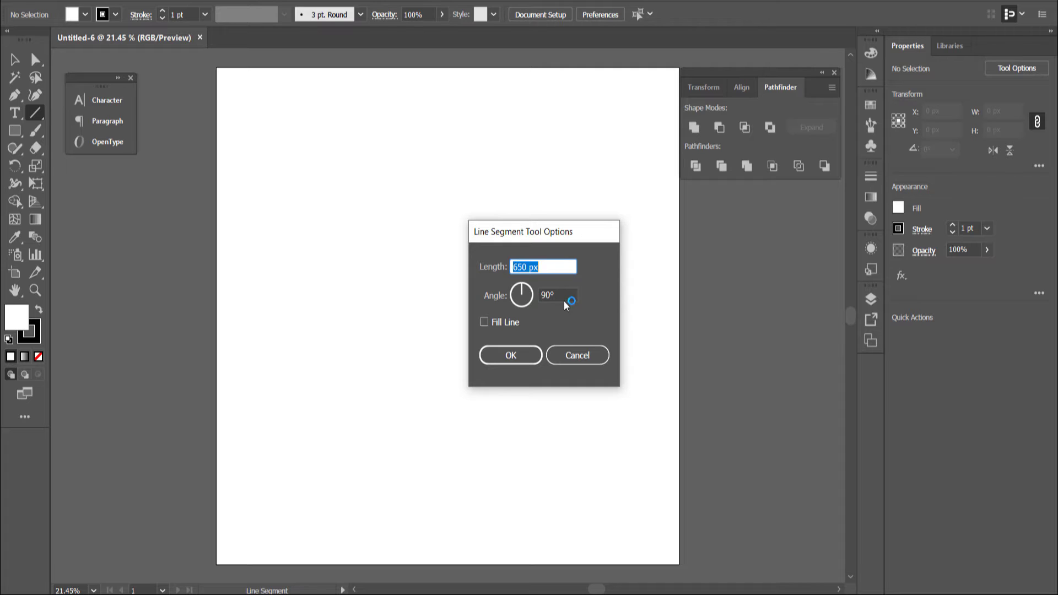
left_click(515, 356)
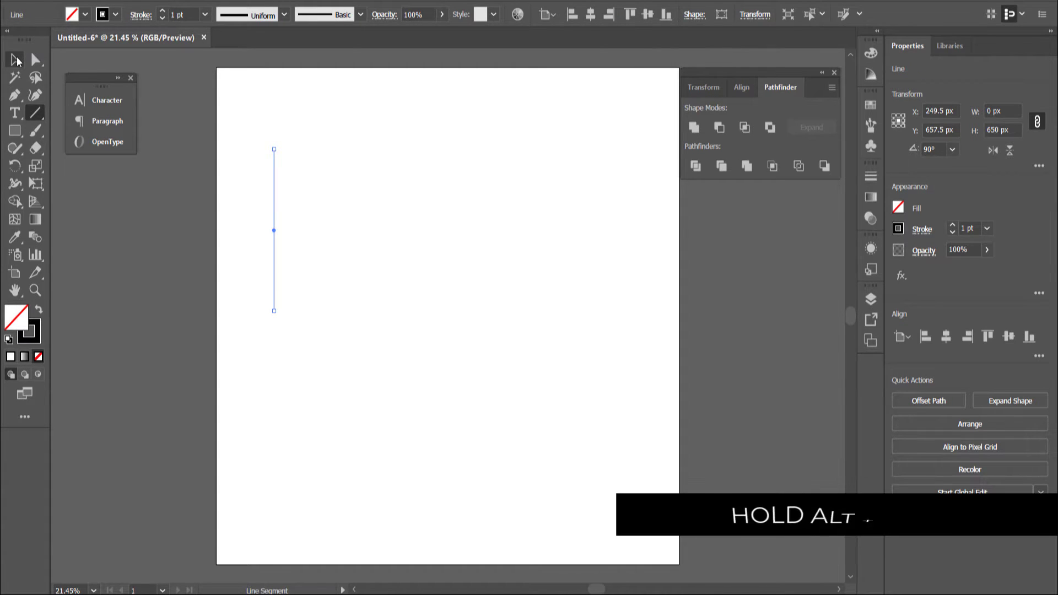
Copy the vertical line about 69 px to its right and repeat the copy until there is a row of 16 evenly spaced lines.
left_click(15, 59)
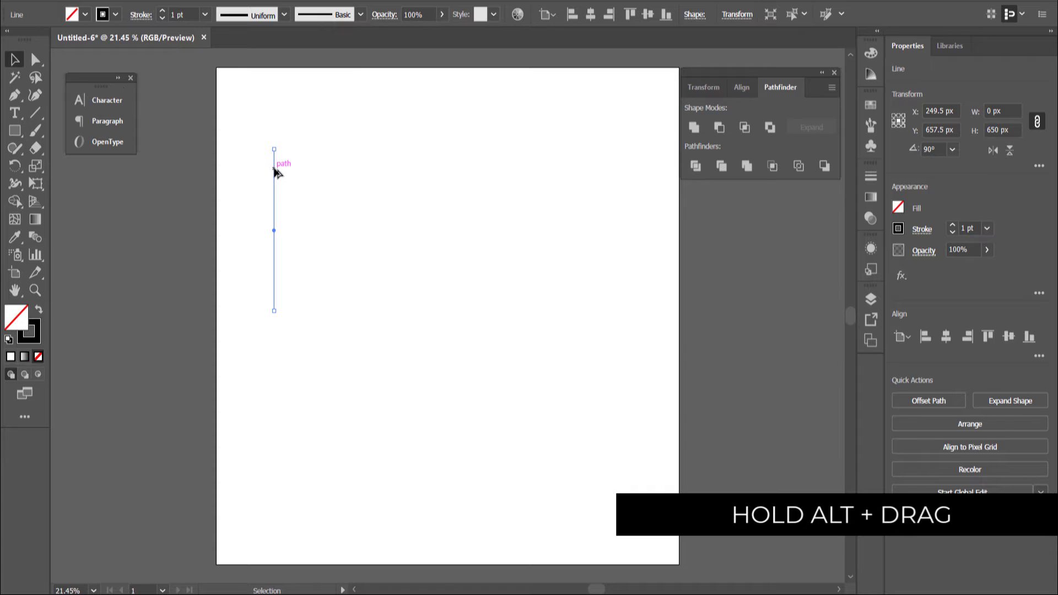
left_click_drag(274, 173, 290, 174)
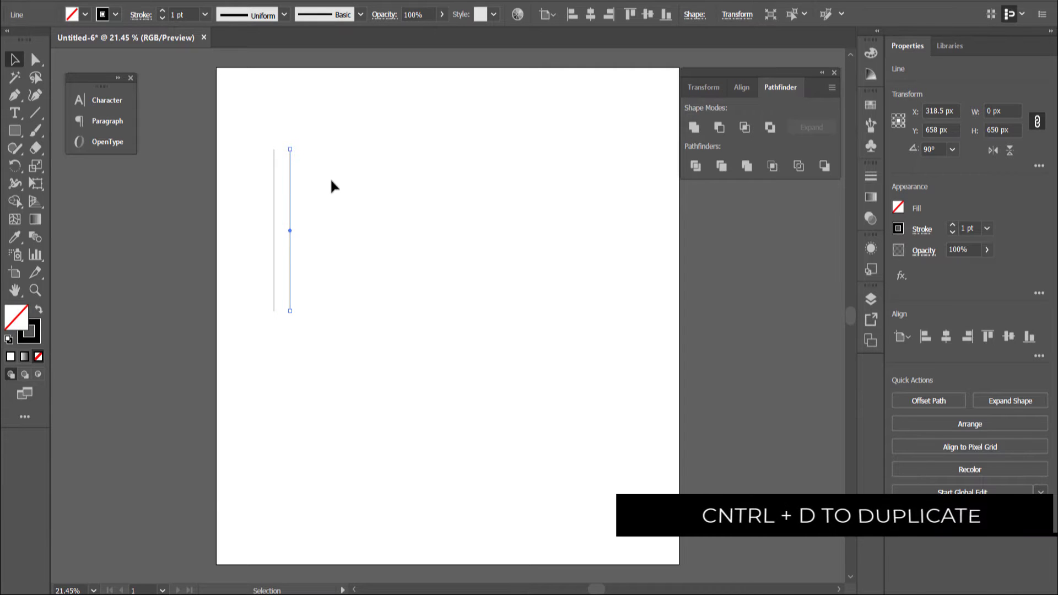
key("ctrl+d")
key("ctrl+d")
key("ctrl+d")
key("ctrl+d")
key("ctrl+d")
key("ctrl+d")
key("ctrl+d")
key("ctrl+d")
key("ctrl+d")
key("ctrl+d")
key("ctrl+d")
key("ctrl+d")
key("ctrl+d")
key("ctrl+d")
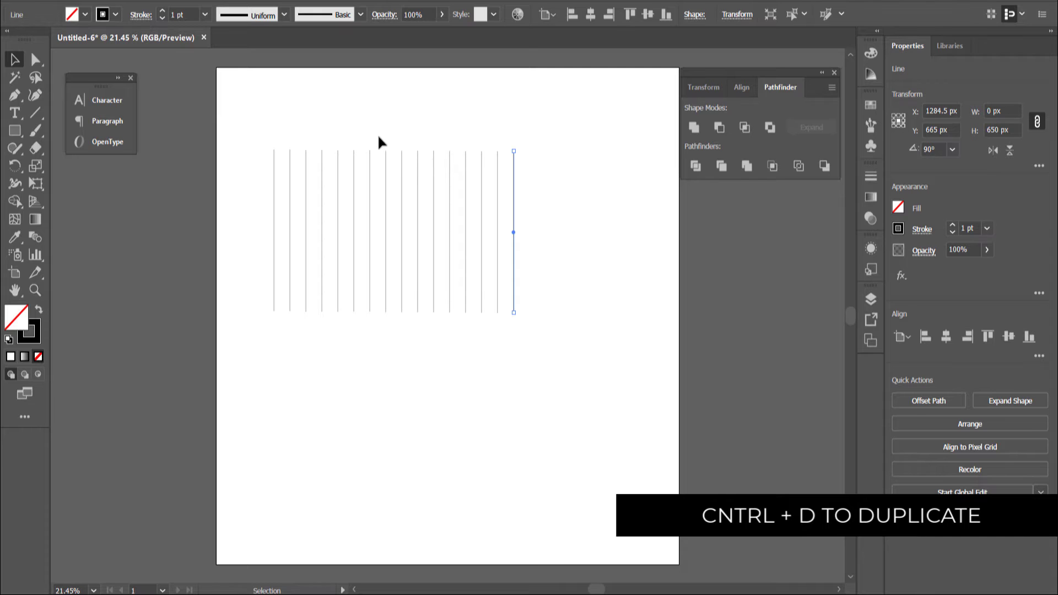
Select all the vertical lines and set their rotation angle to 300°.
left_click_drag(230, 113, 621, 351)
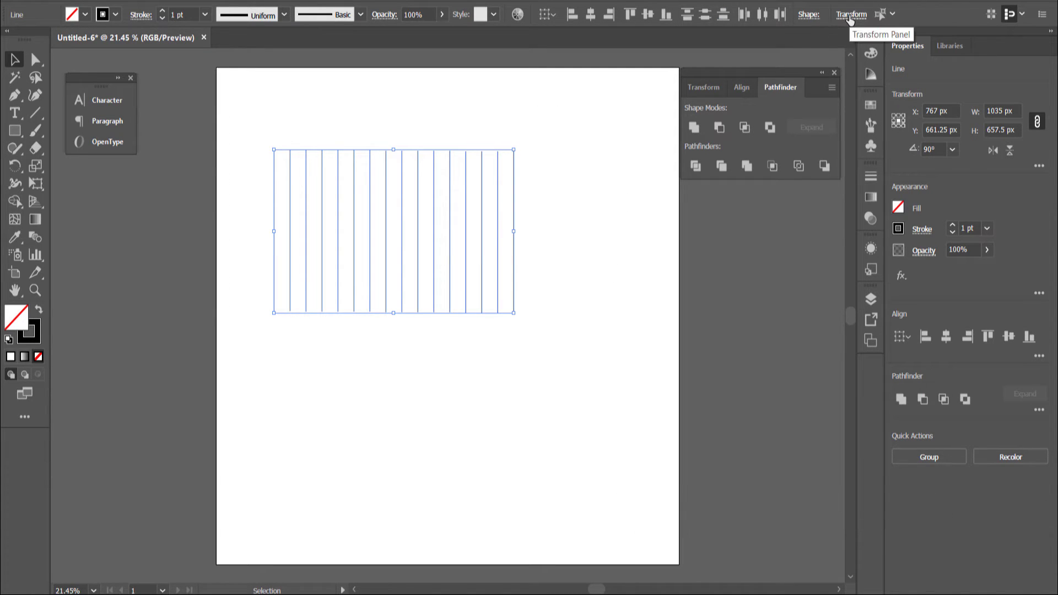
left_click(850, 14)
left_click(761, 79)
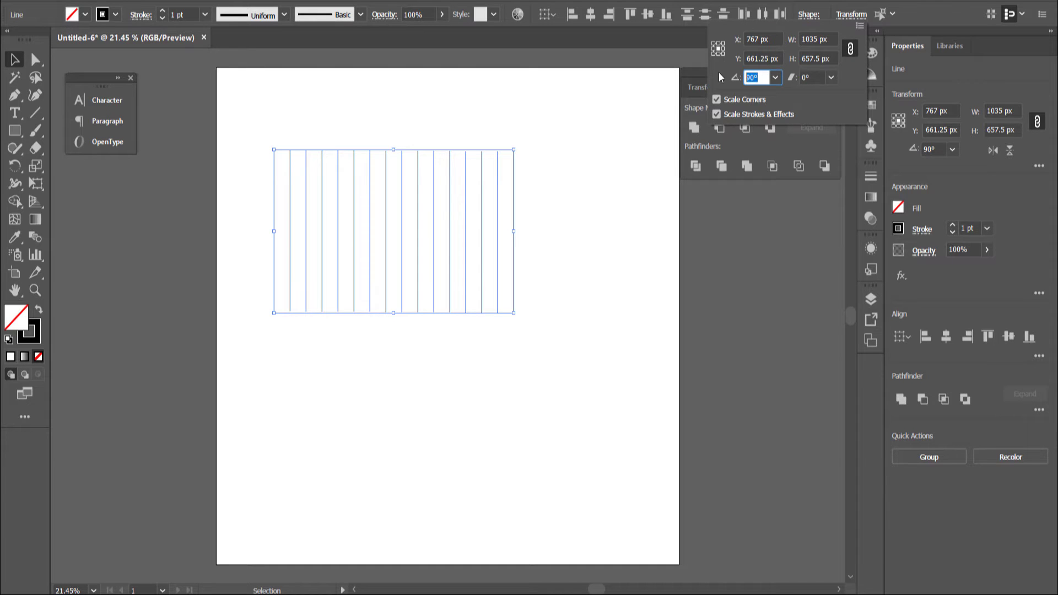
key("Return")
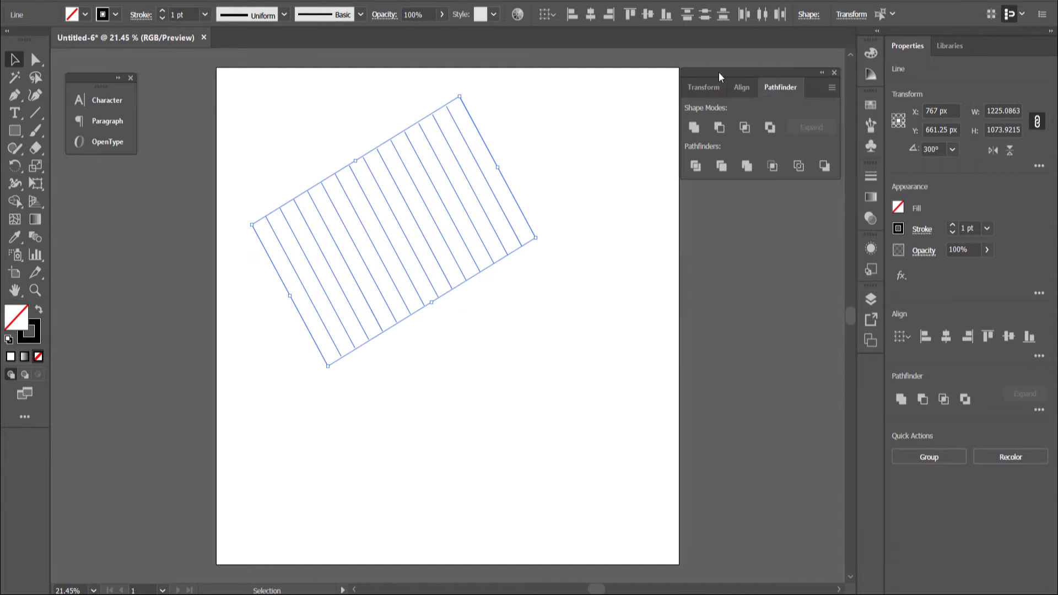
Reflect a copy of the slanted lines across the vertical axis to form a crisscross pattern.
right_click(460, 265)
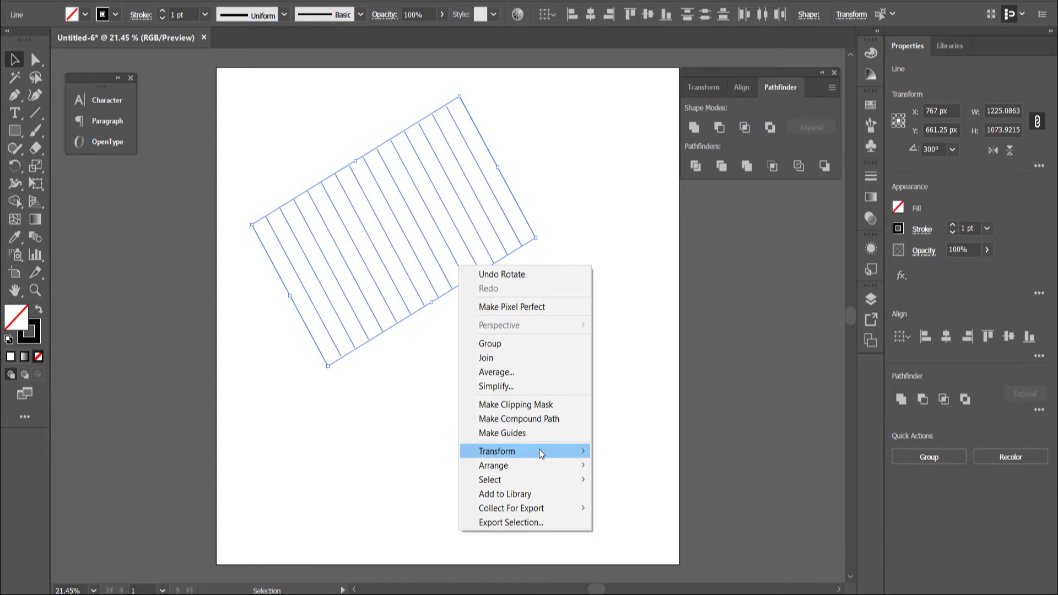
mouse_move(542, 450)
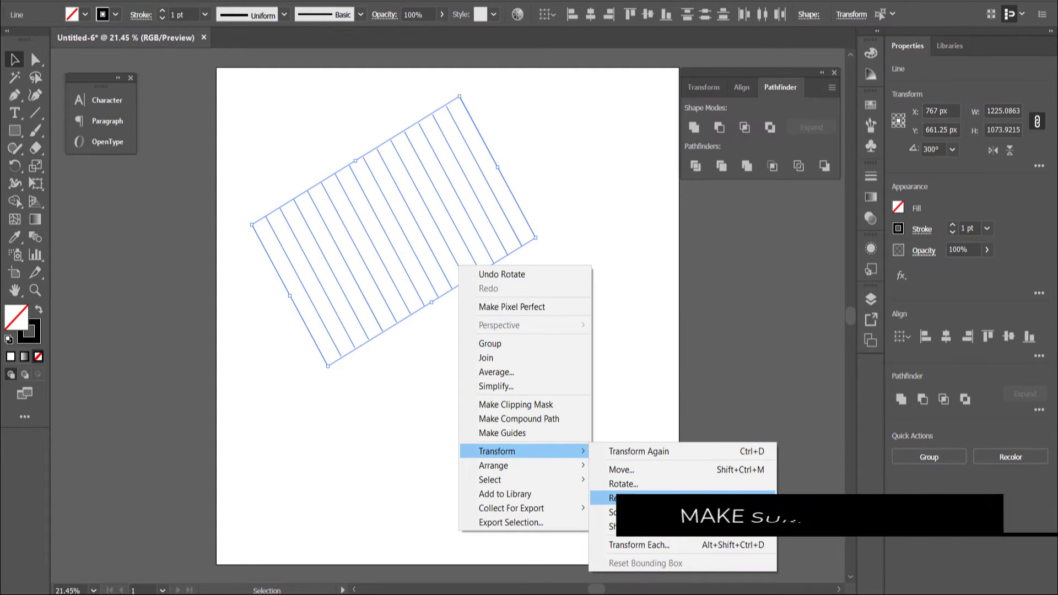
left_click(665, 499)
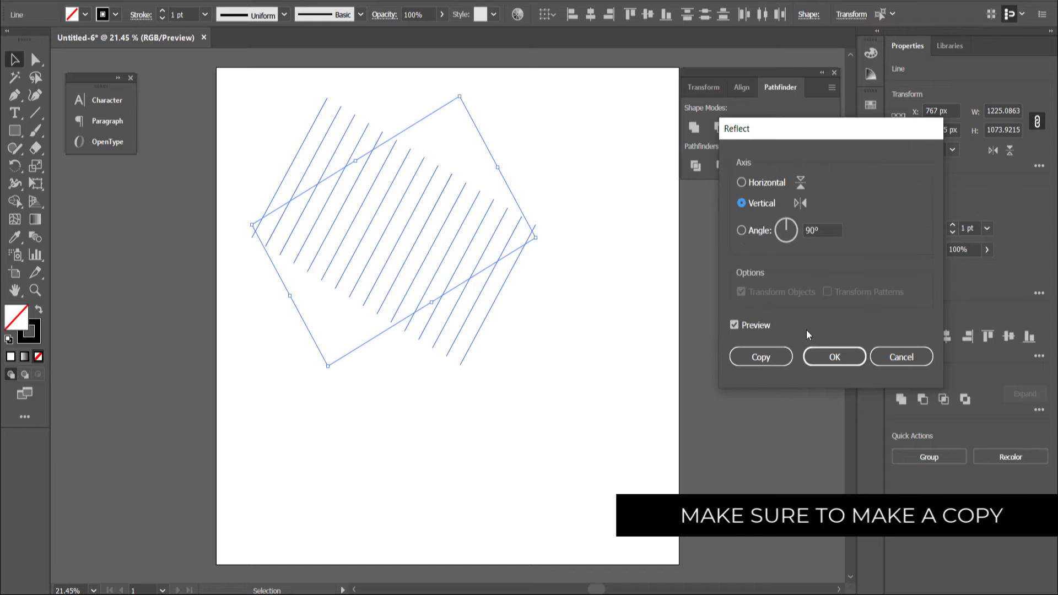
left_click(759, 361)
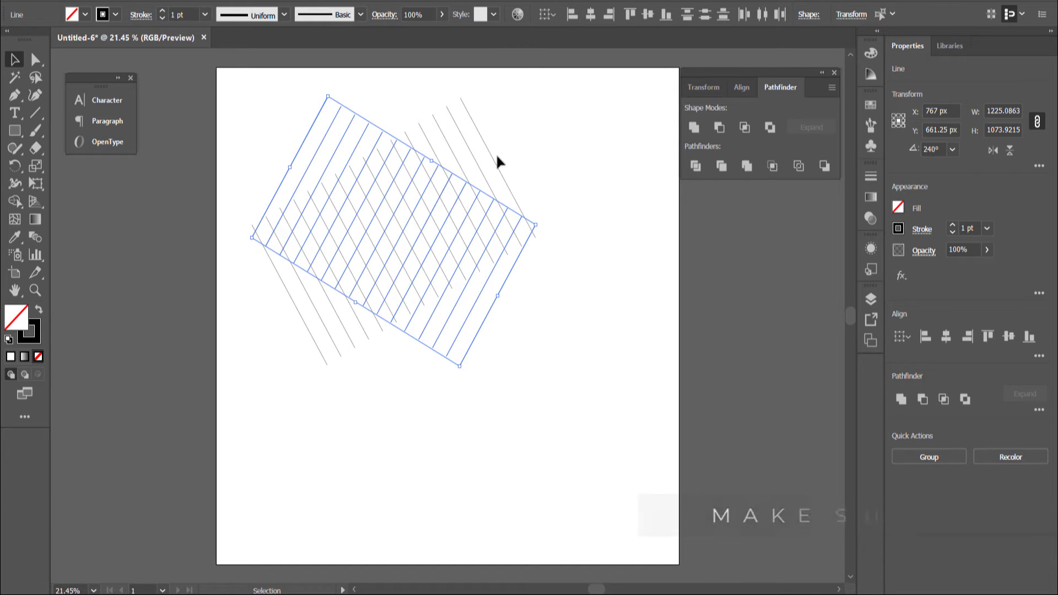
Paste a copy of the mirrored lines in back and set its rotation to 0° so the lines run horizontally.
key("a")
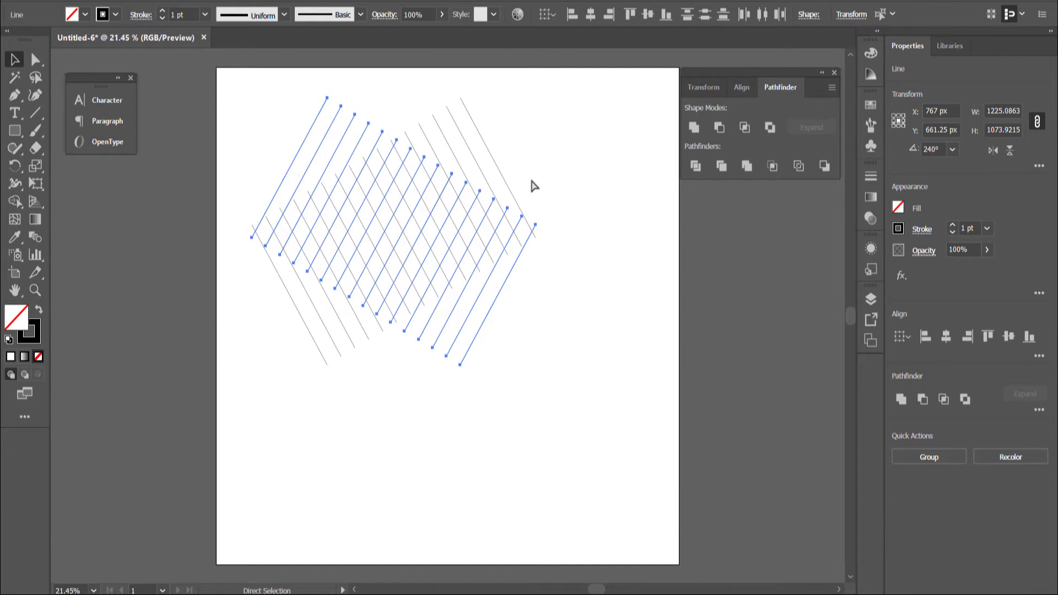
key("v")
left_click(108, 2)
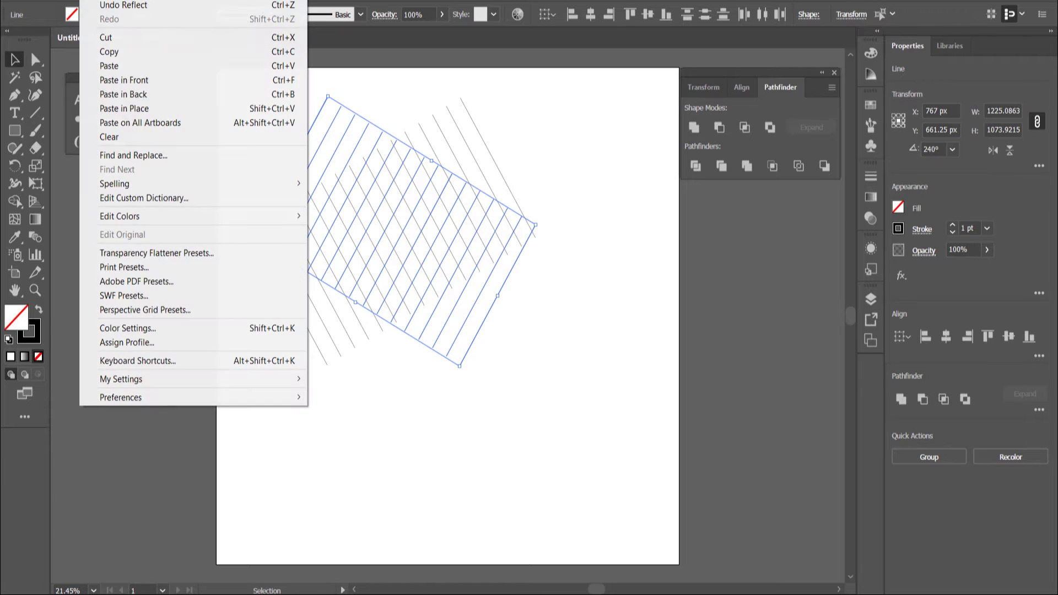
left_click(142, 97)
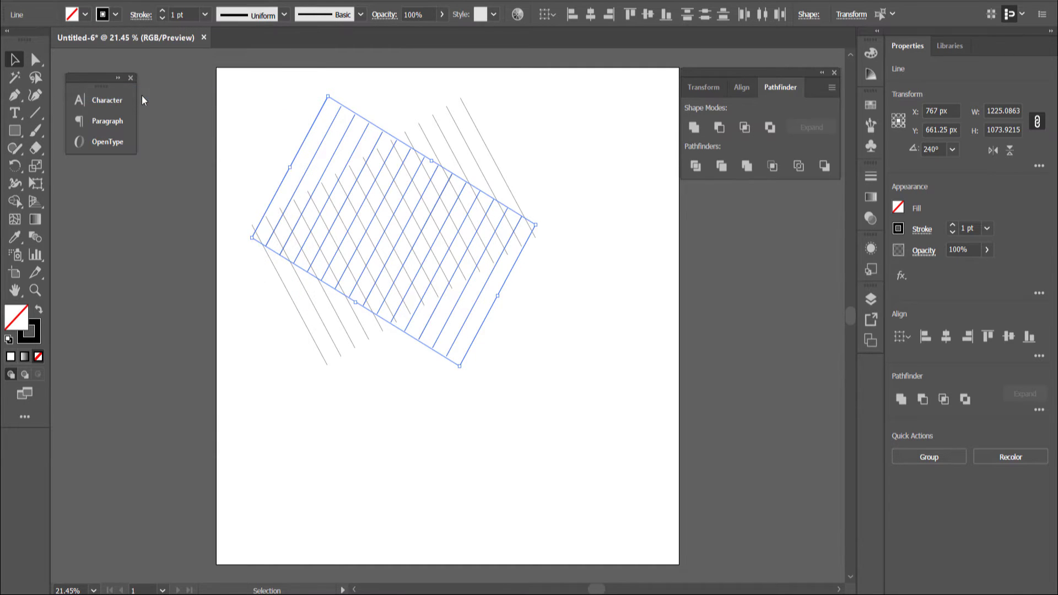
left_click(851, 17)
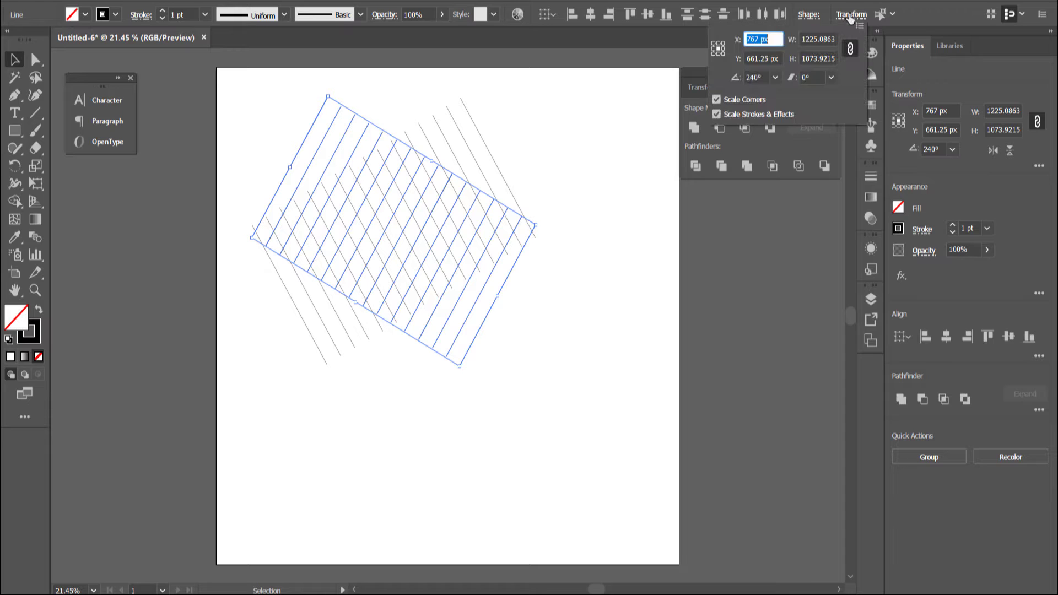
left_click(764, 78)
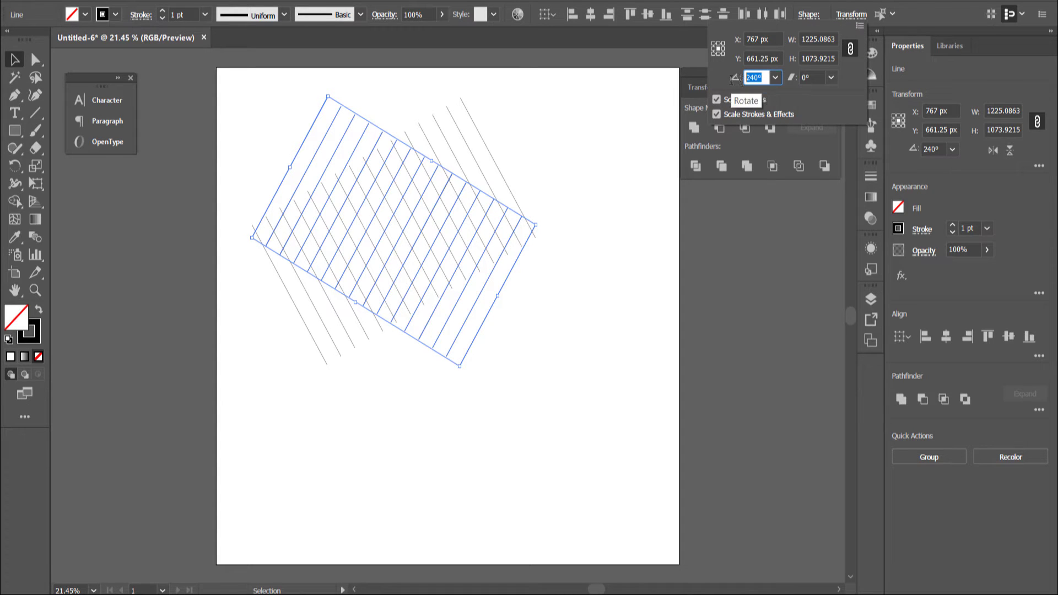
type("0")
key("Return")
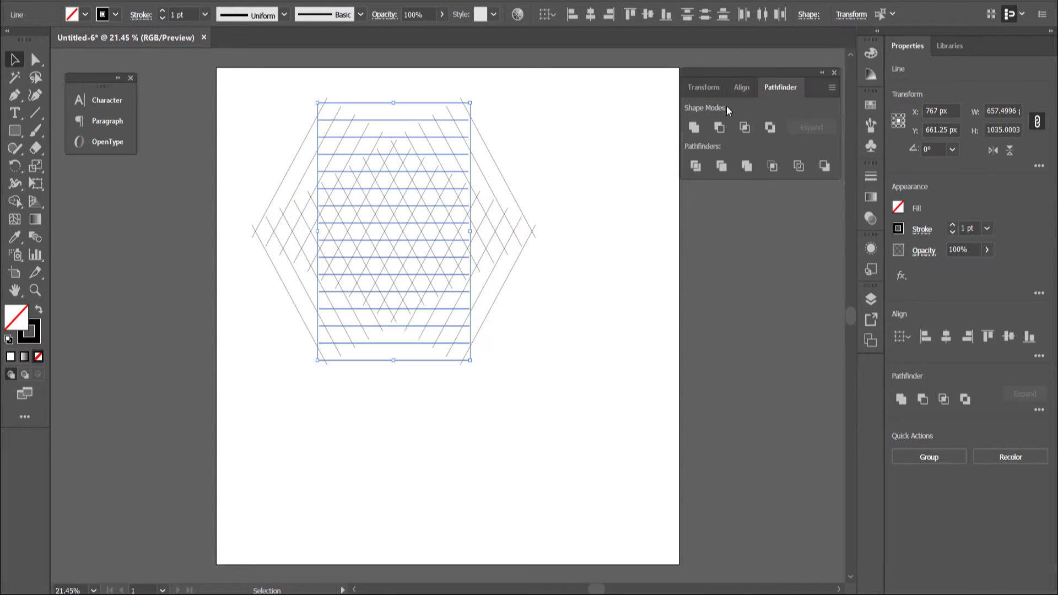
Select the whole line grid and move it to about X 977 px, Y 833 px on the artboard.
left_click(632, 236)
left_click_drag(475, 102, 434, 209)
scroll(445, 260, "up", 3)
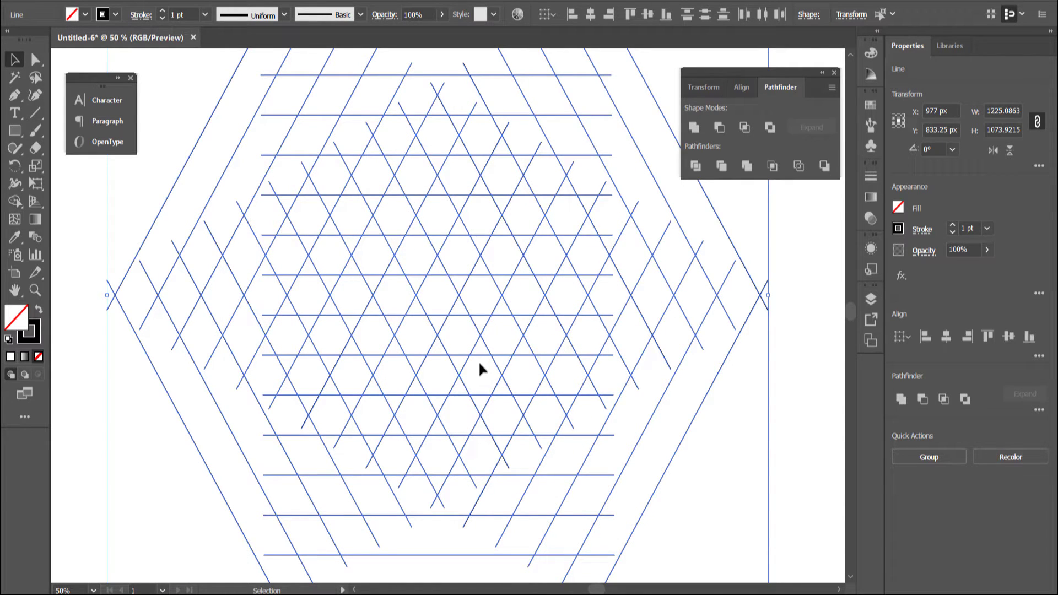
Merge grid cells with the Shape Builder into an inverted triangular V logo with an inward hook, filled black without stroke.
left_click(16, 204)
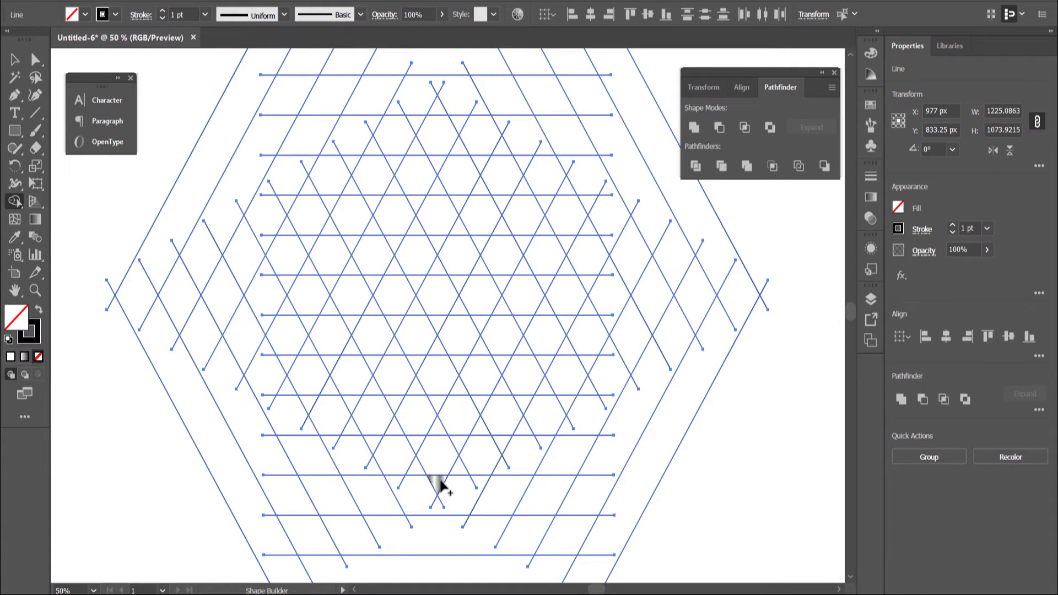
left_click_drag(441, 487, 440, 463)
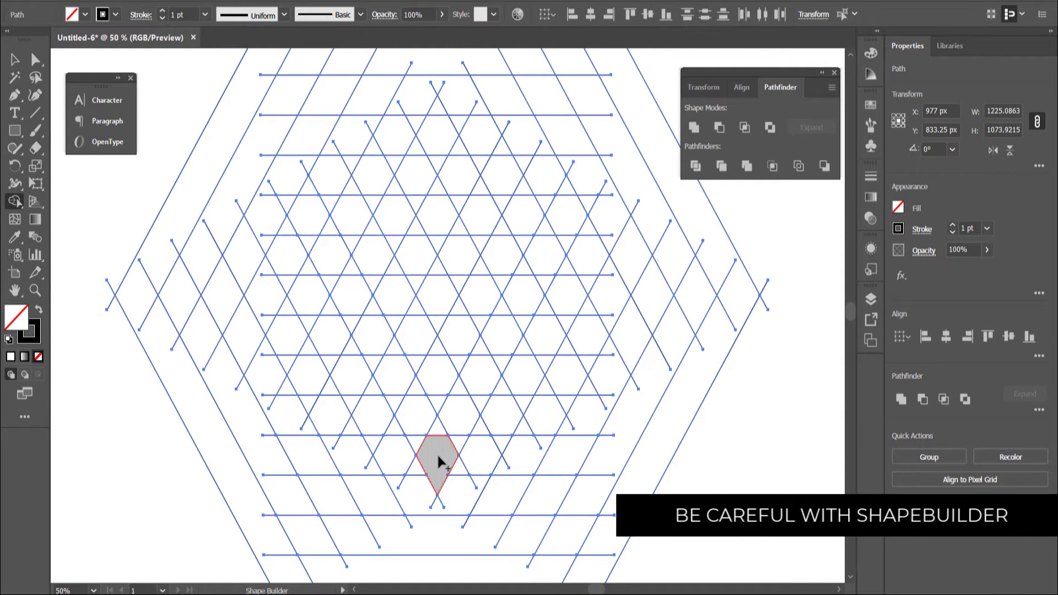
key("shift+x")
left_click(441, 463)
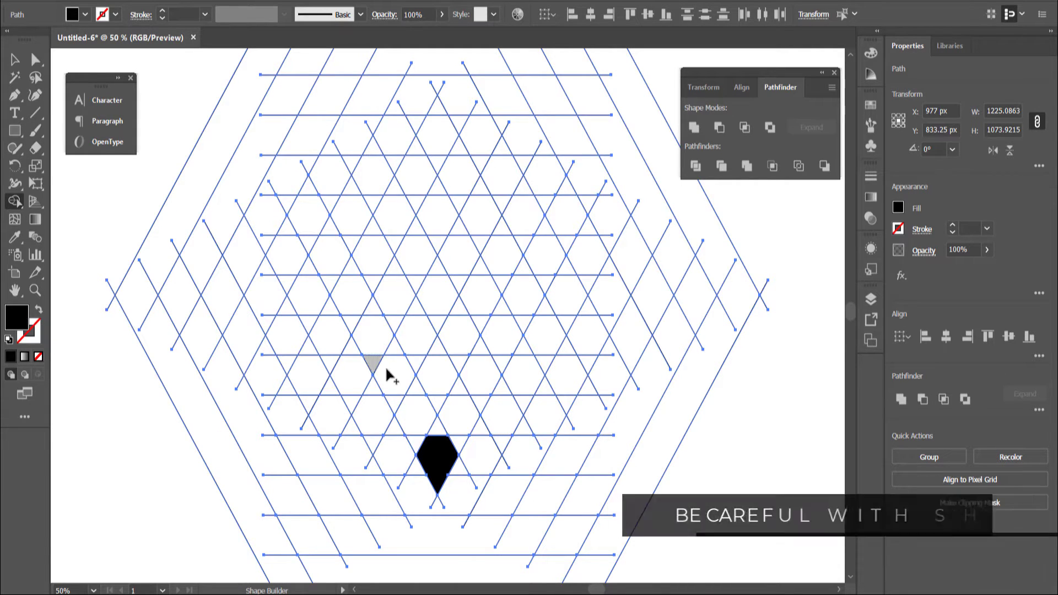
mouse_move(585, 204)
left_mouse_down()
mouse_move(323, 229)
mouse_move(524, 220)
mouse_move(419, 284)
left_mouse_up()
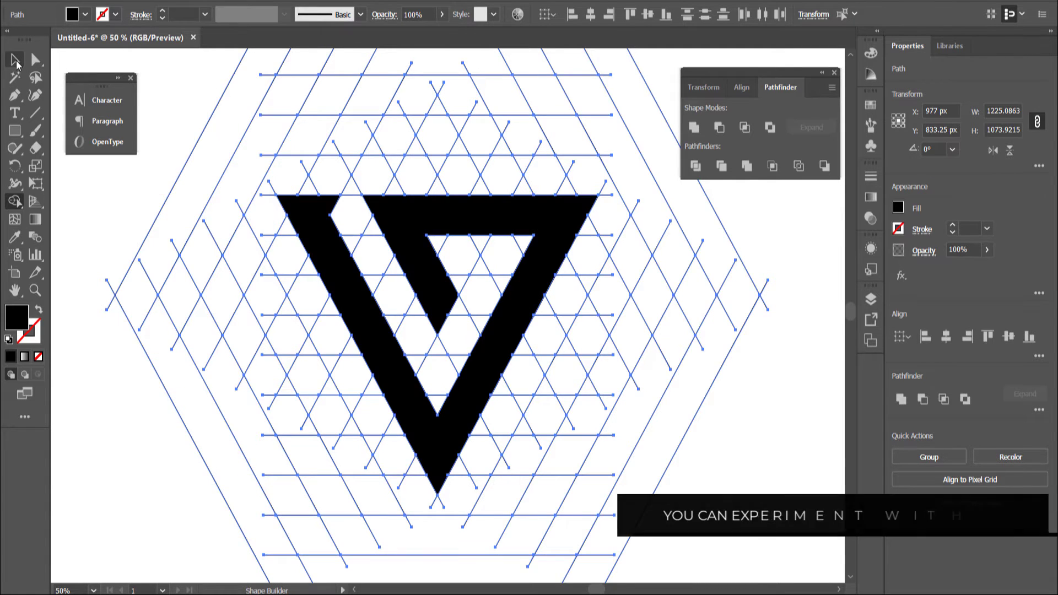
Isolate the black logo shape and move it out of the grid to the artboard's lower-right corner.
left_click(15, 59)
double_click(415, 223)
left_click_drag(415, 224, 635, 253)
scroll(512, 325, "down", 3)
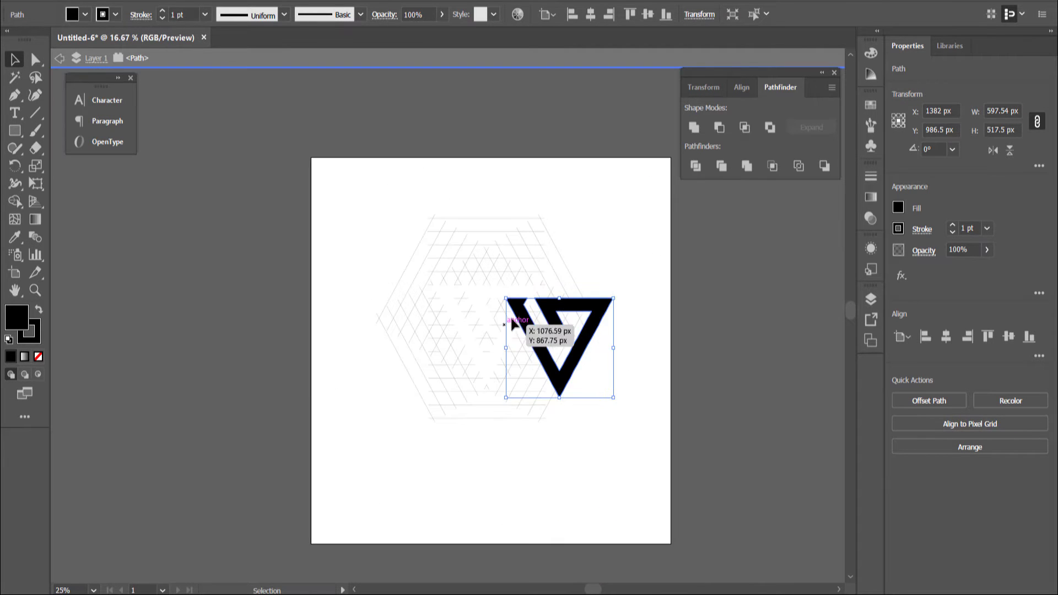
left_click_drag(571, 298, 637, 428)
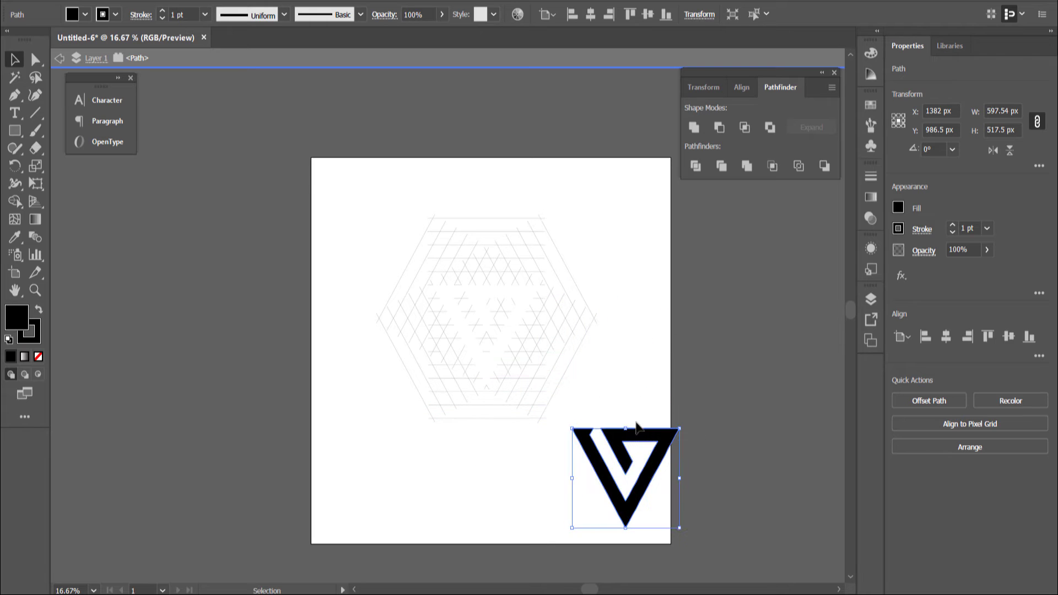
Leave isolation mode, delete the leftover grid lines, and move the logo to the middle of the artboard.
left_click(358, 208)
key("Escape")
left_click_drag(348, 196, 534, 541)
key("Delete")
left_click_drag(611, 407, 474, 264)
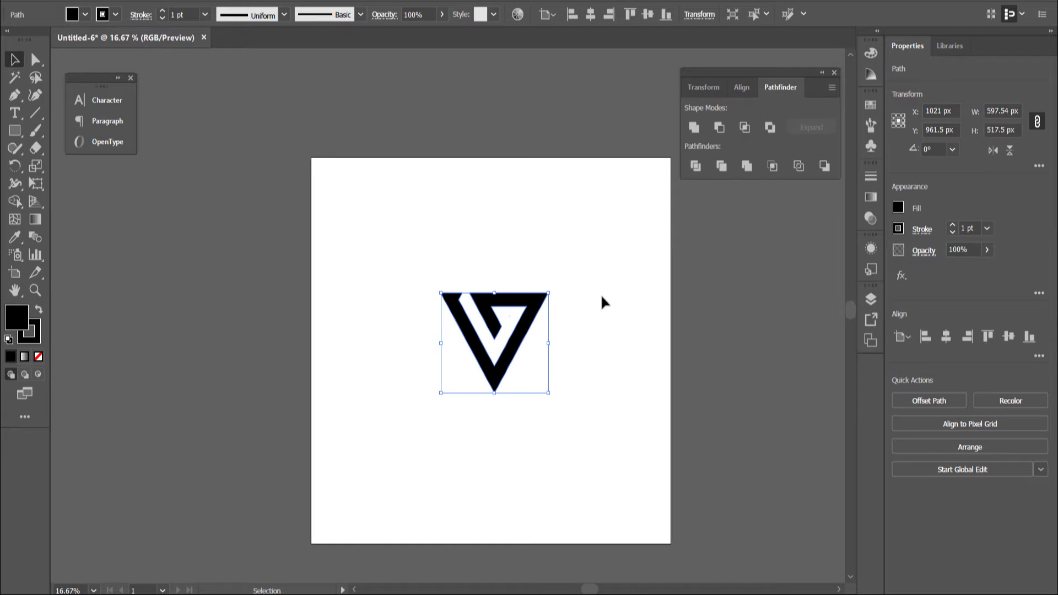
Look up a light pink in Color Hunt's dark palettes and set the logo's fill to E9A6A6.
key("alt+Tab")
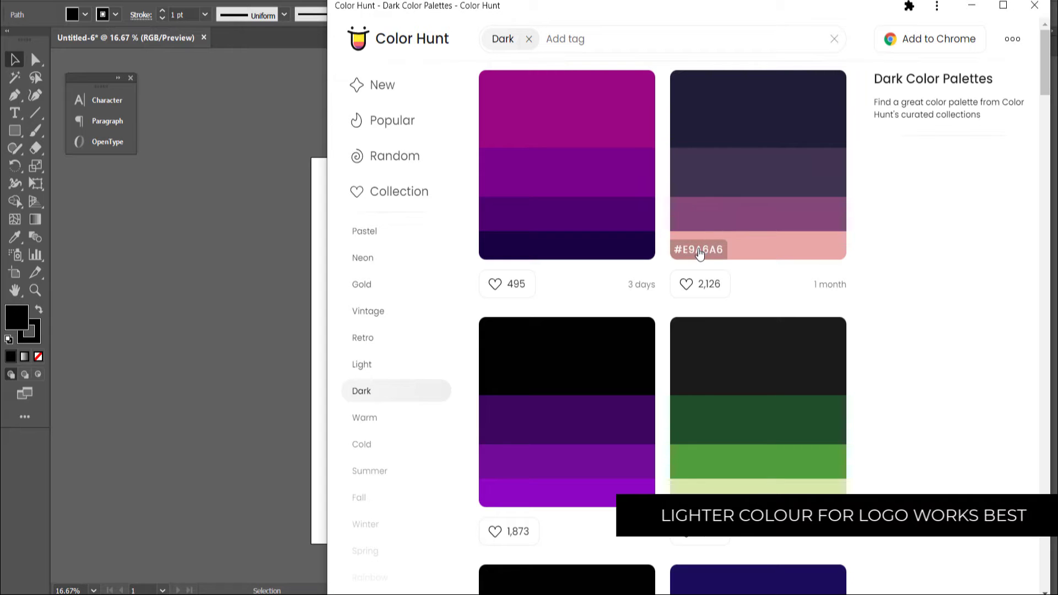
key("alt+Tab")
left_click(526, 300)
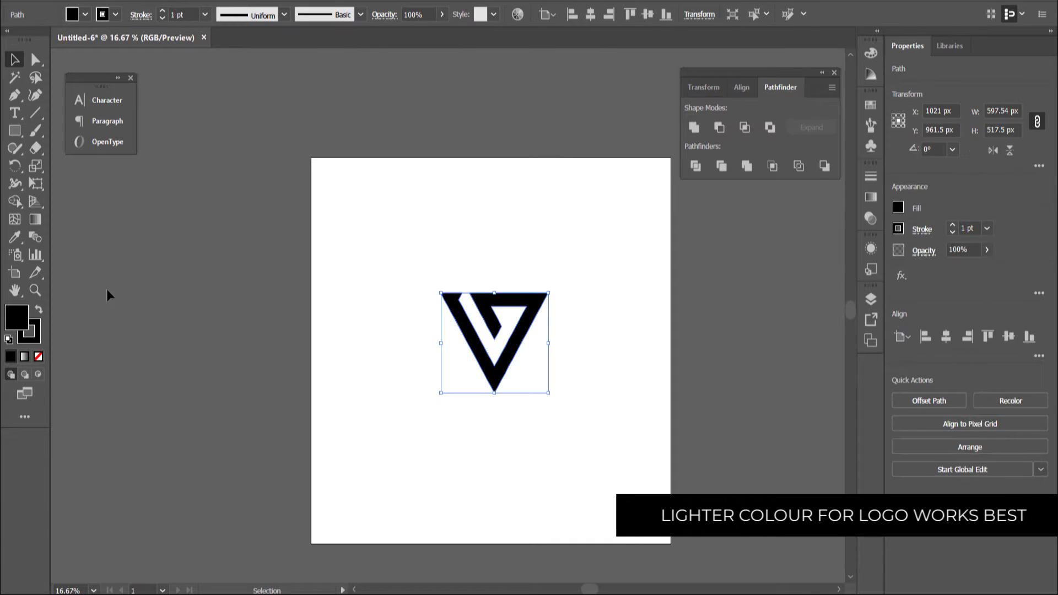
double_click(15, 323)
type("E9A6A6")
left_click(881, 312)
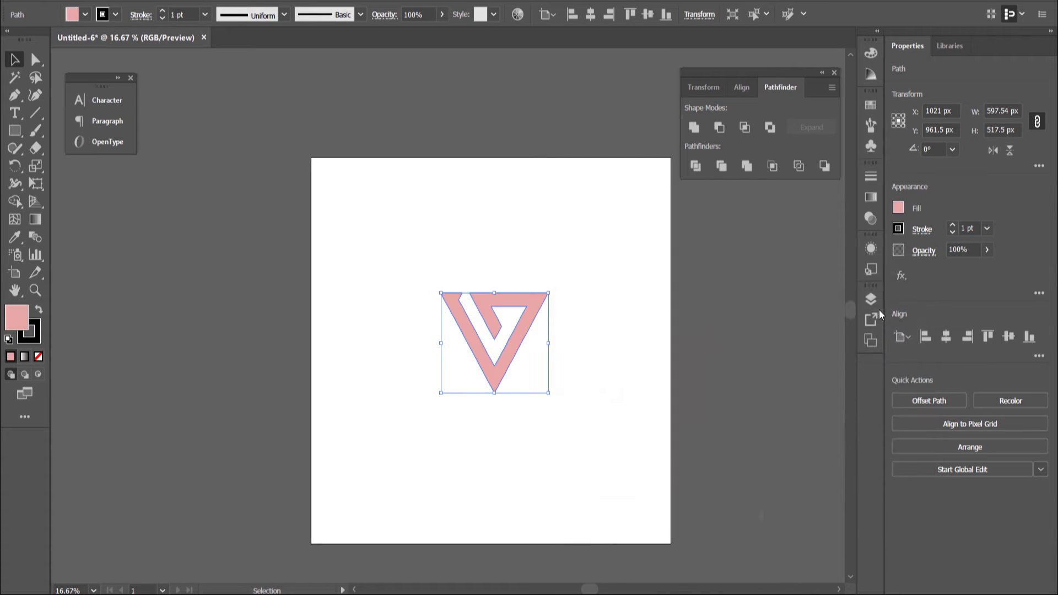
left_click(504, 226)
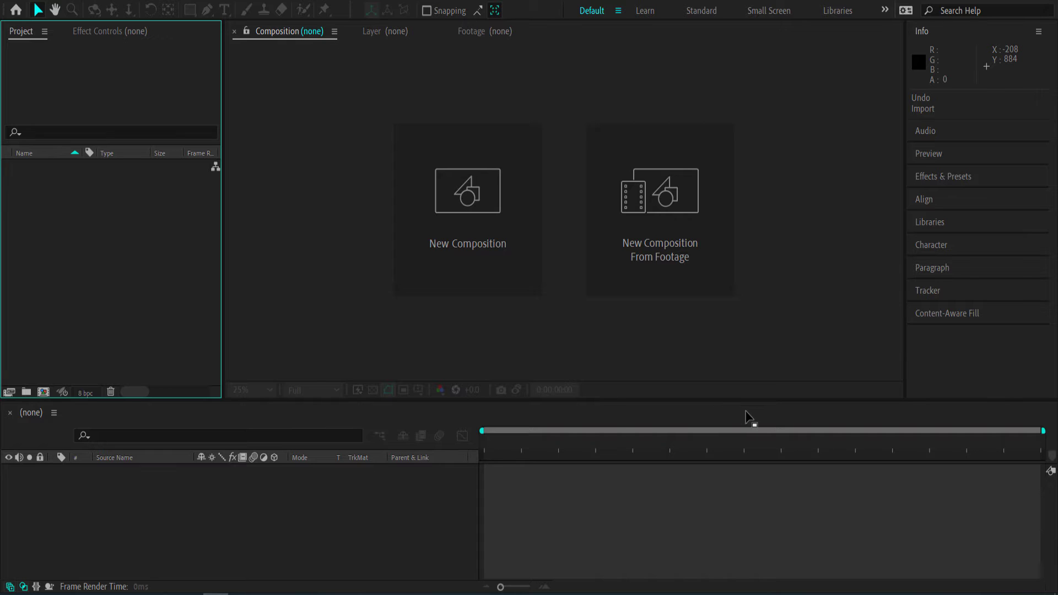
In After Effects, create a 1920 × 1080 px composition at 25 fps lasting 10 seconds.
left_click(490, 224)
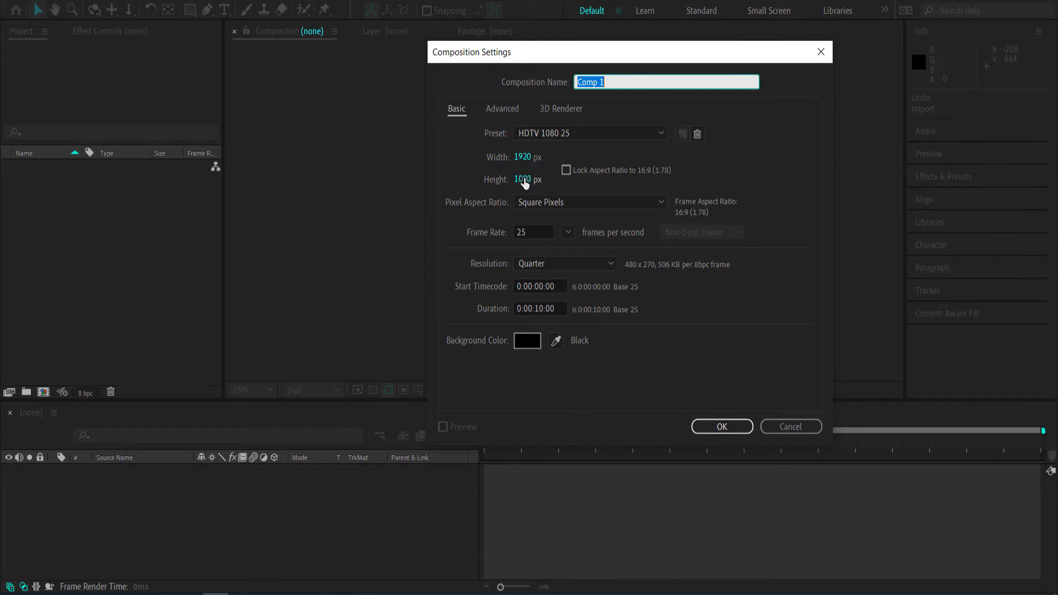
left_click(717, 425)
Add a 1920 × 1080 px solid layer named BG to the composition.
right_click(248, 498)
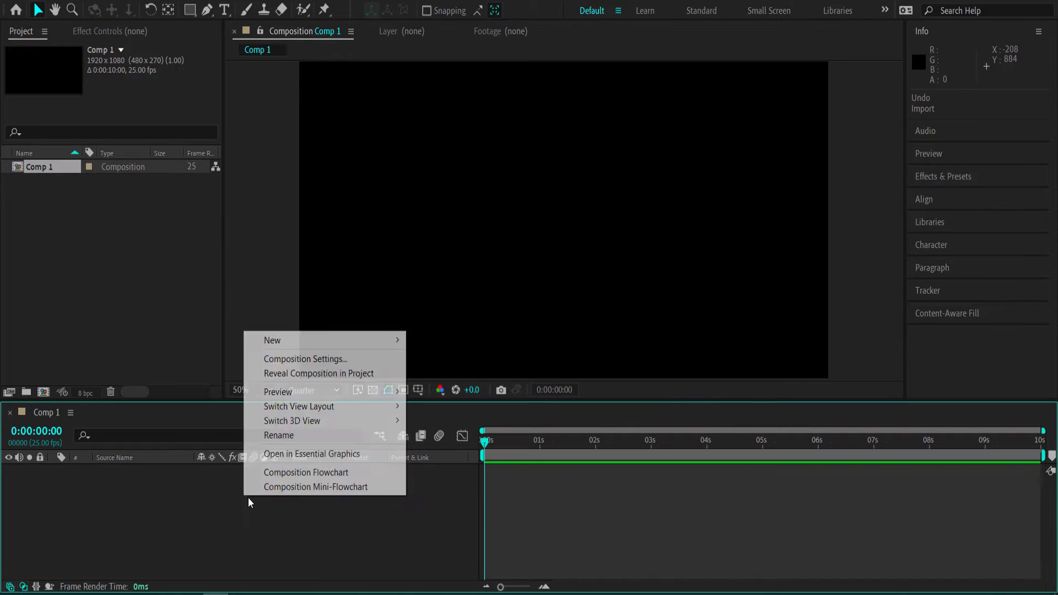
mouse_move(299, 343)
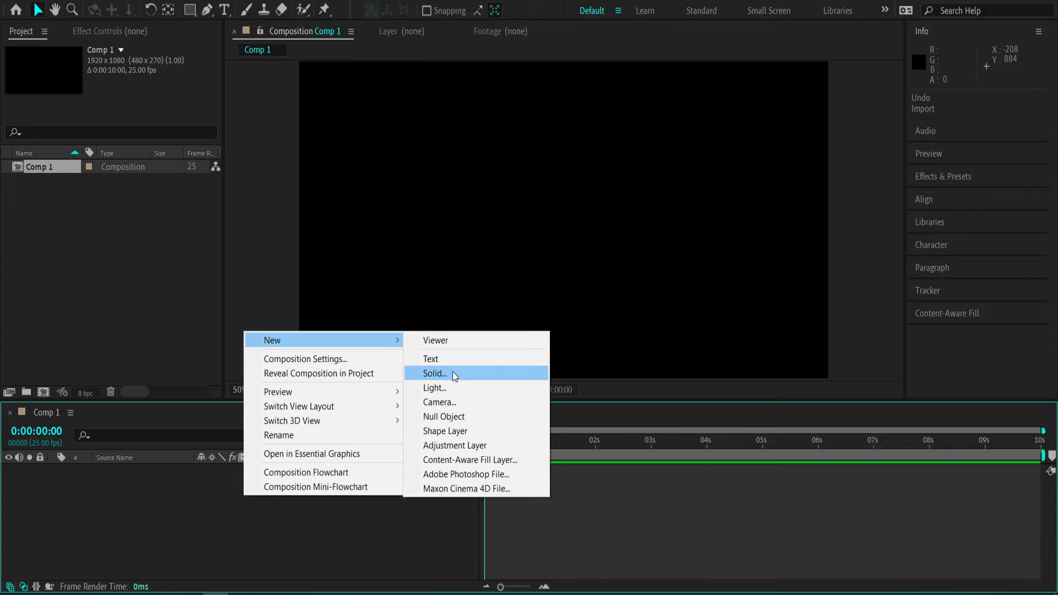
left_click(452, 373)
type("BG")
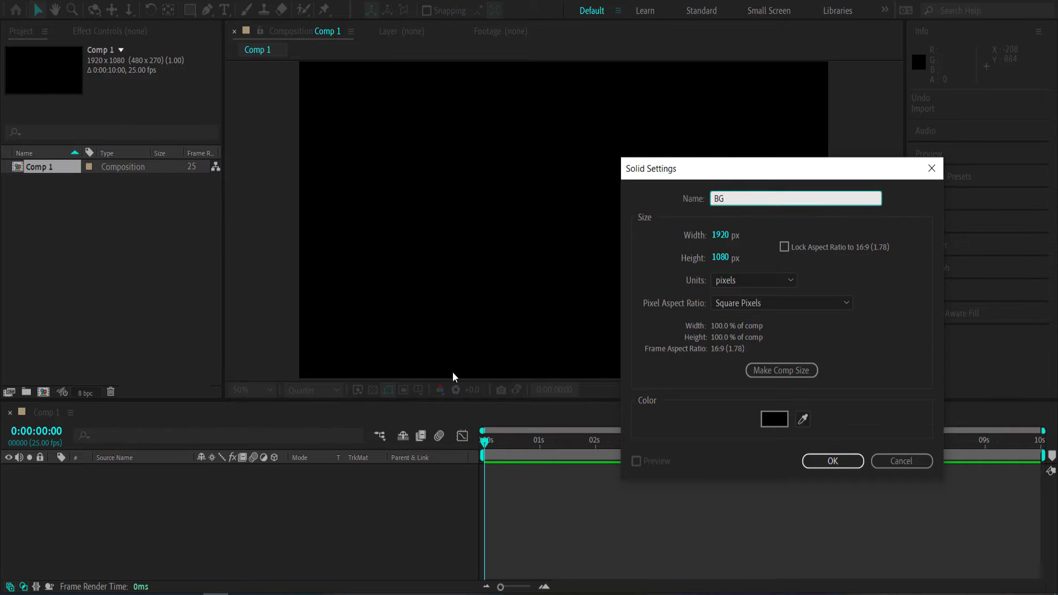
key("Return")
Apply the Gradient Ramp effect to the BG layer.
left_click(177, 495)
left_click(158, 473)
key("ctrl+space")
type("gradi")
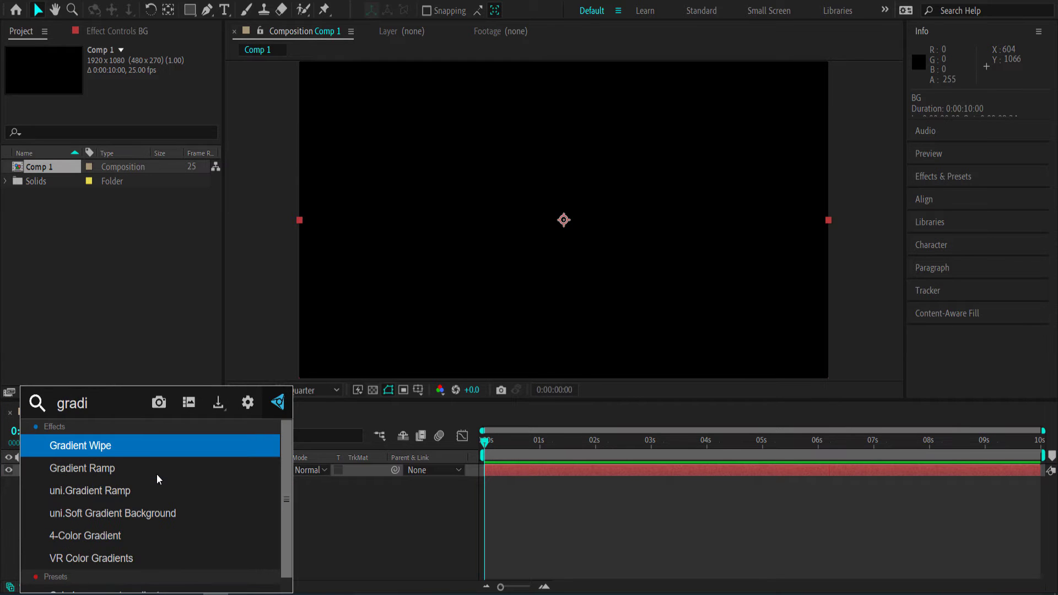
key("Down")
key("Return")
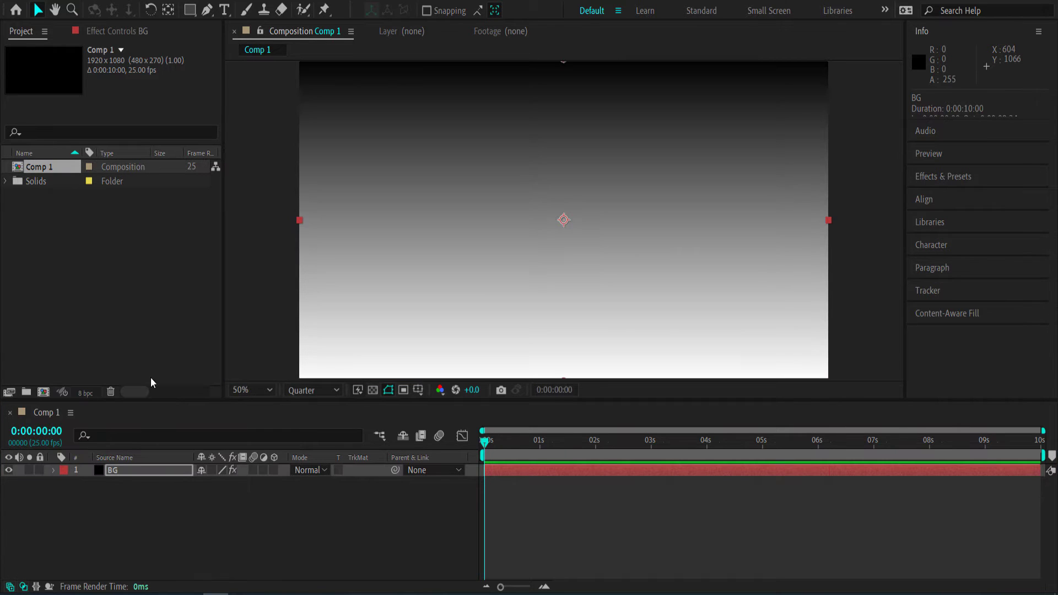
Colour BG's Gradient Ramp from dark navy to dark purple using Color Hunt colours, keeping the Linear Ramp shape.
left_click(127, 33)
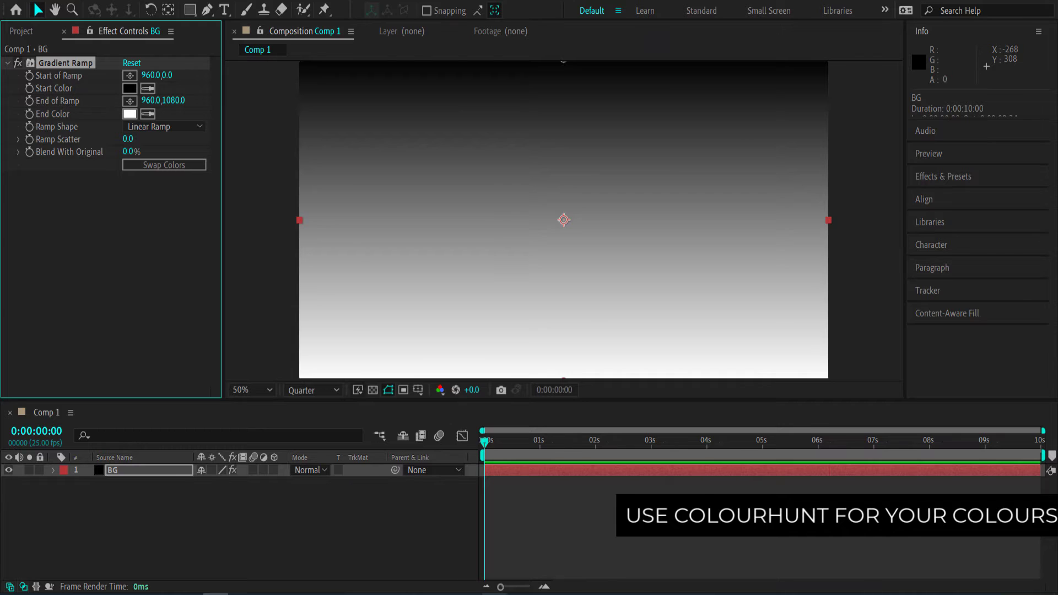
key("alt+Tab")
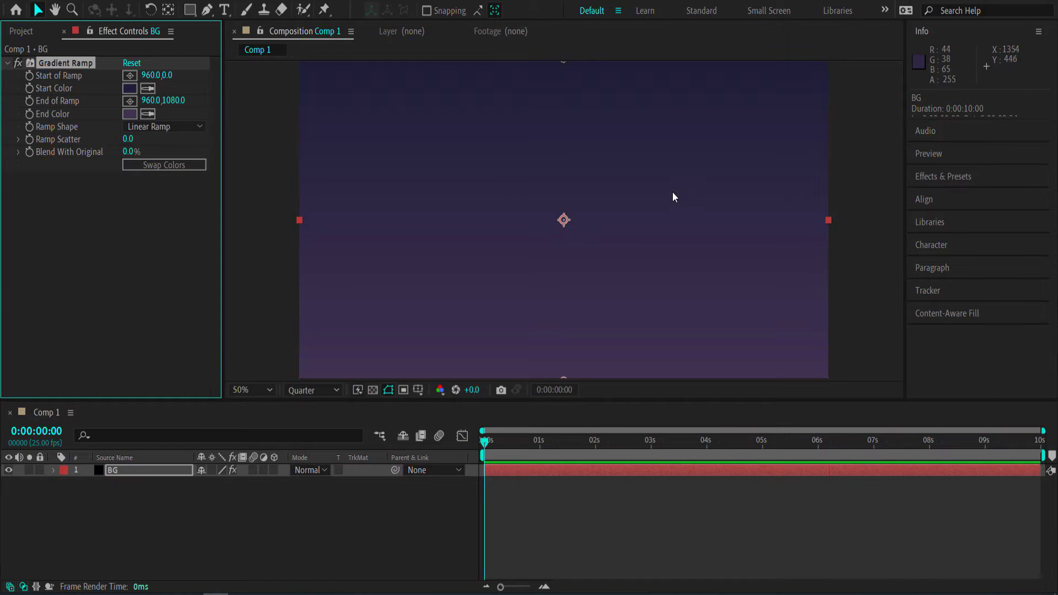
left_click(177, 127)
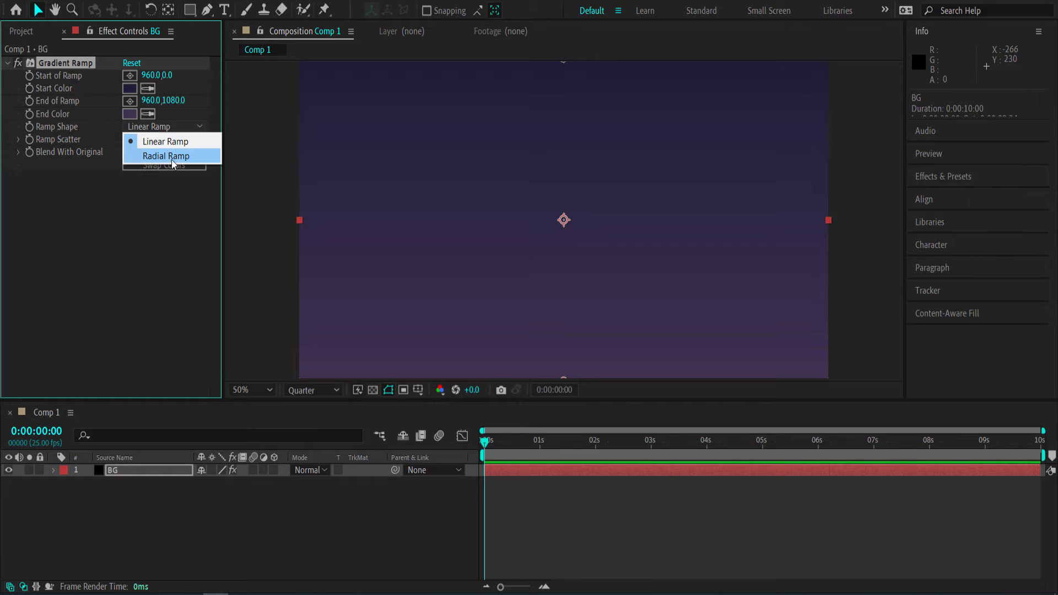
left_click(164, 228)
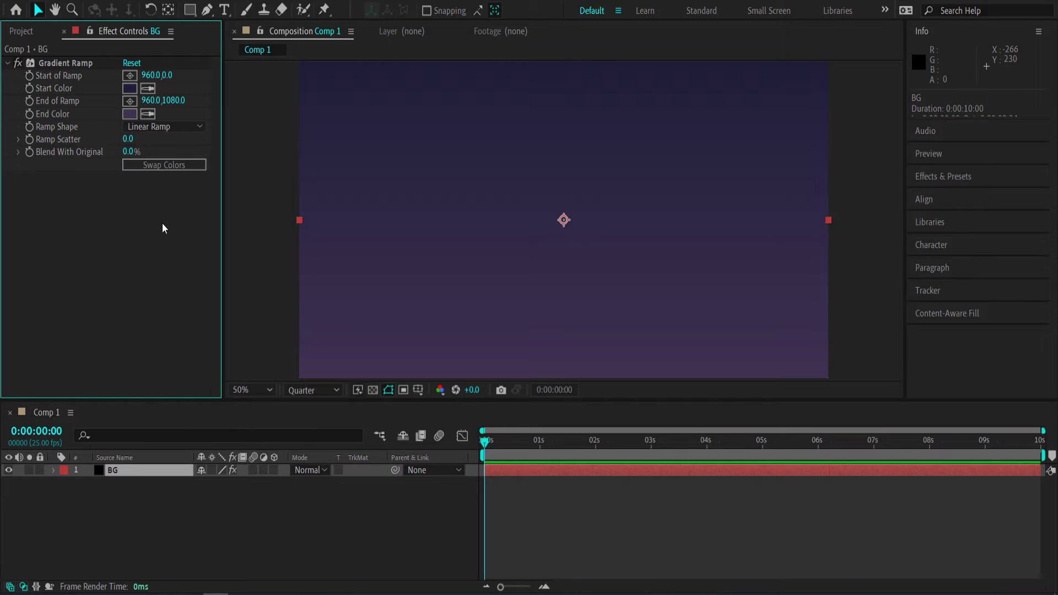
Import A logo v4.ai as footage with merged layers and place it above the BG layer in Comp 1.
left_click(25, 34)
left_click(100, 240)
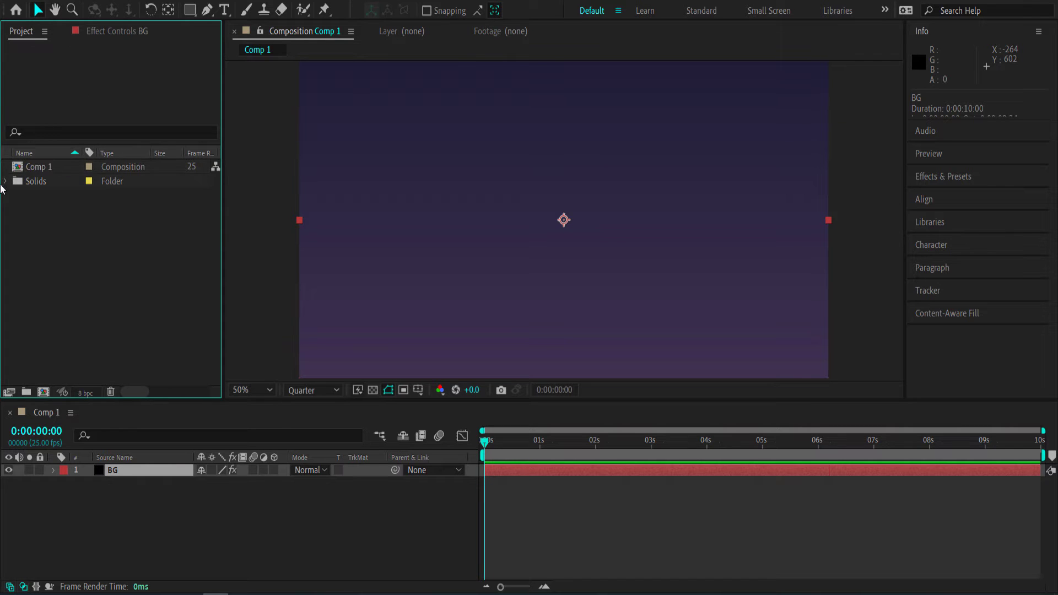
right_click(78, 257)
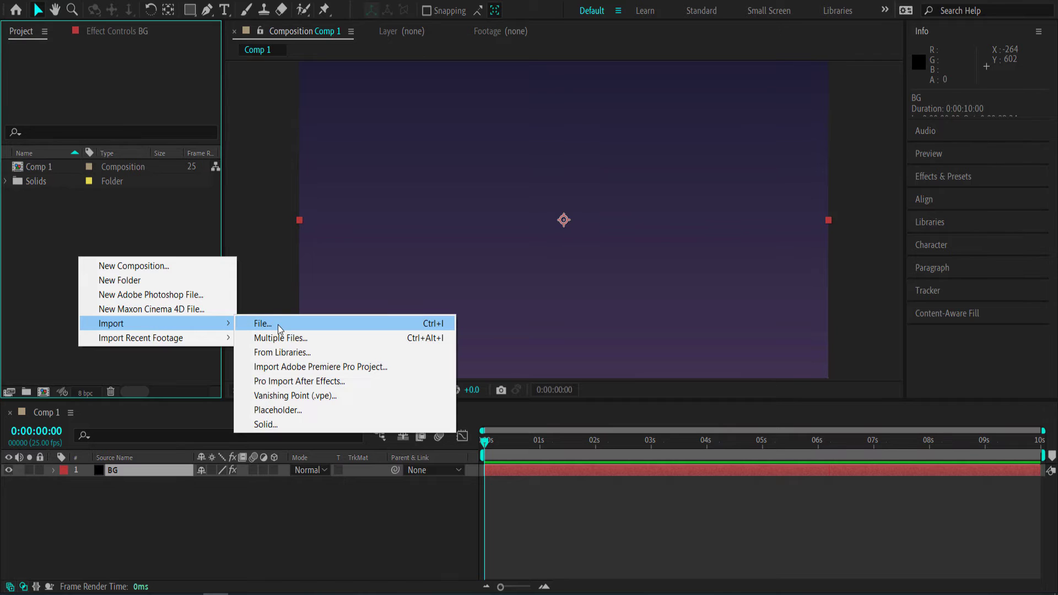
left_click(278, 325)
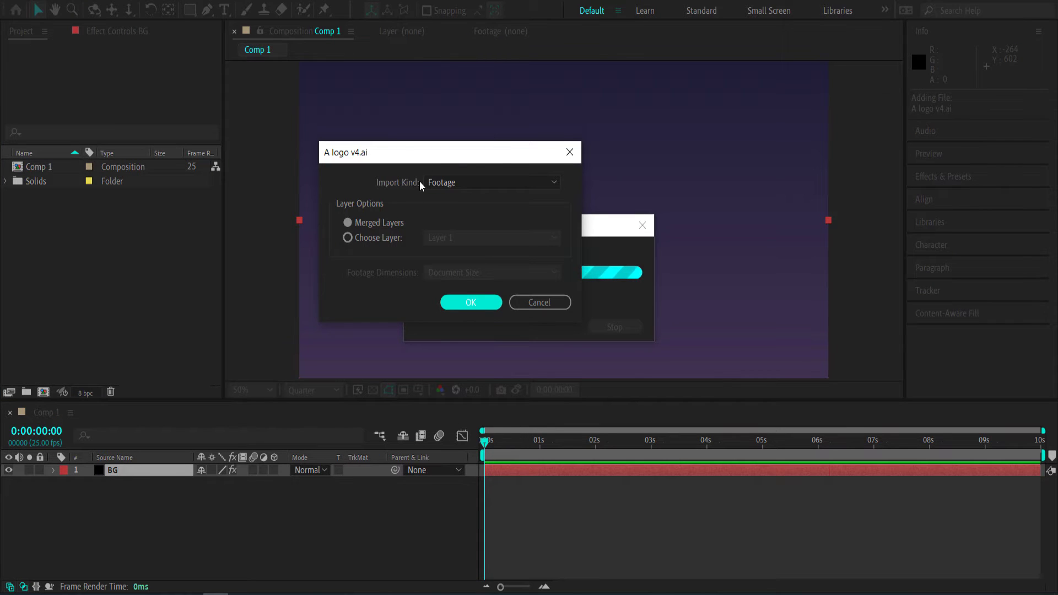
left_click(469, 302)
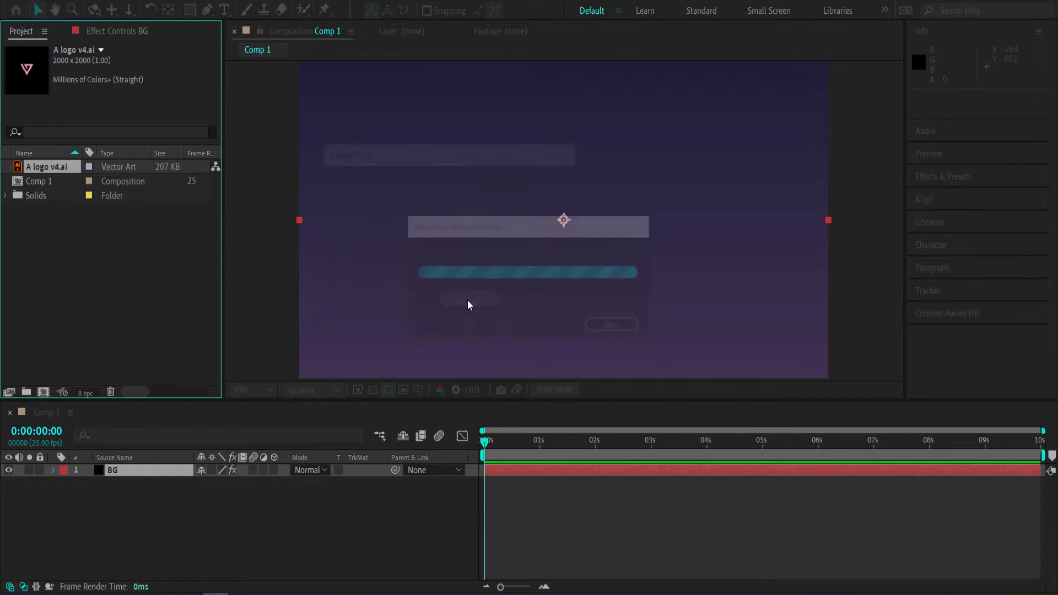
left_click_drag(53, 167, 137, 468)
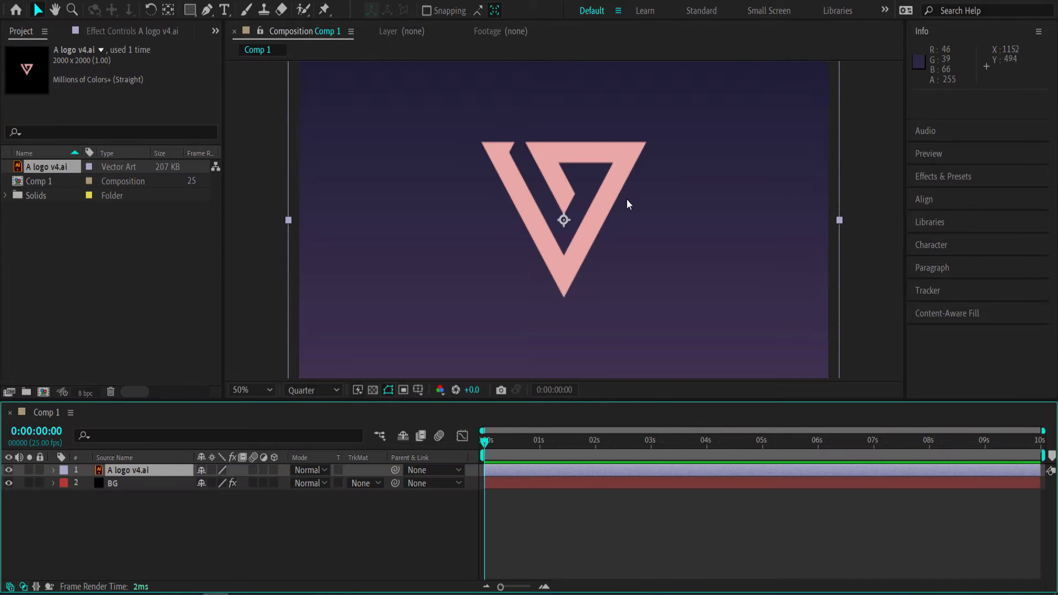
Set the preview resolution to Third and create shapes from the A logo v4.ai vector layer.
left_click(313, 391)
left_click(315, 454)
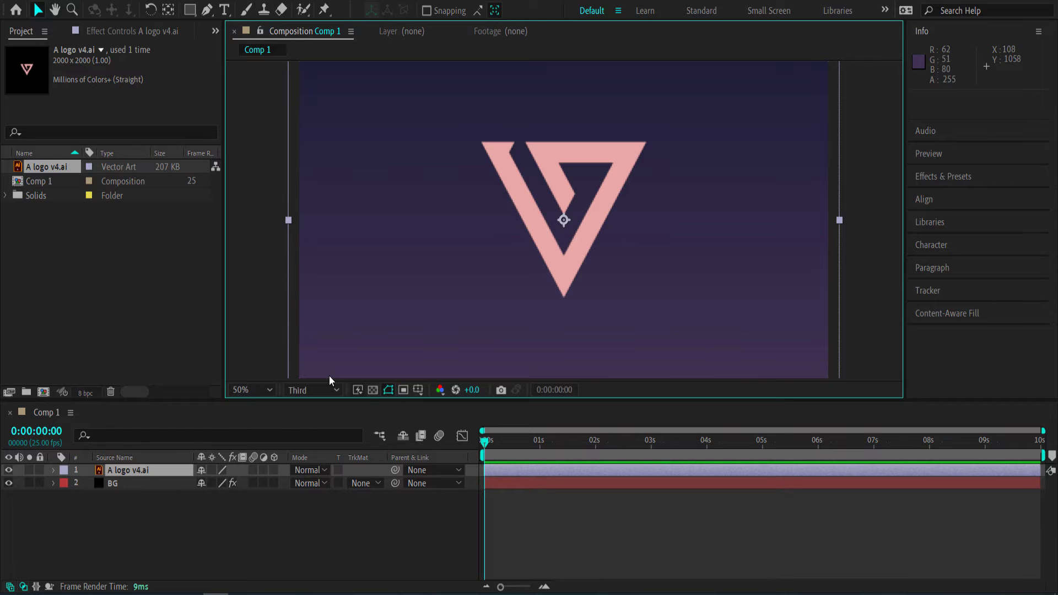
right_click(158, 471)
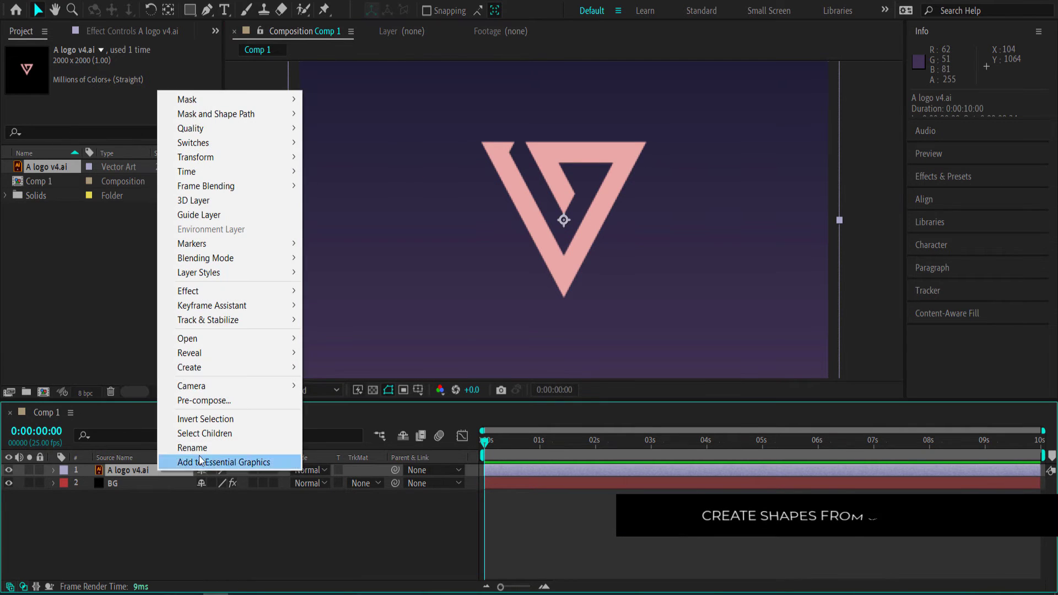
mouse_move(228, 374)
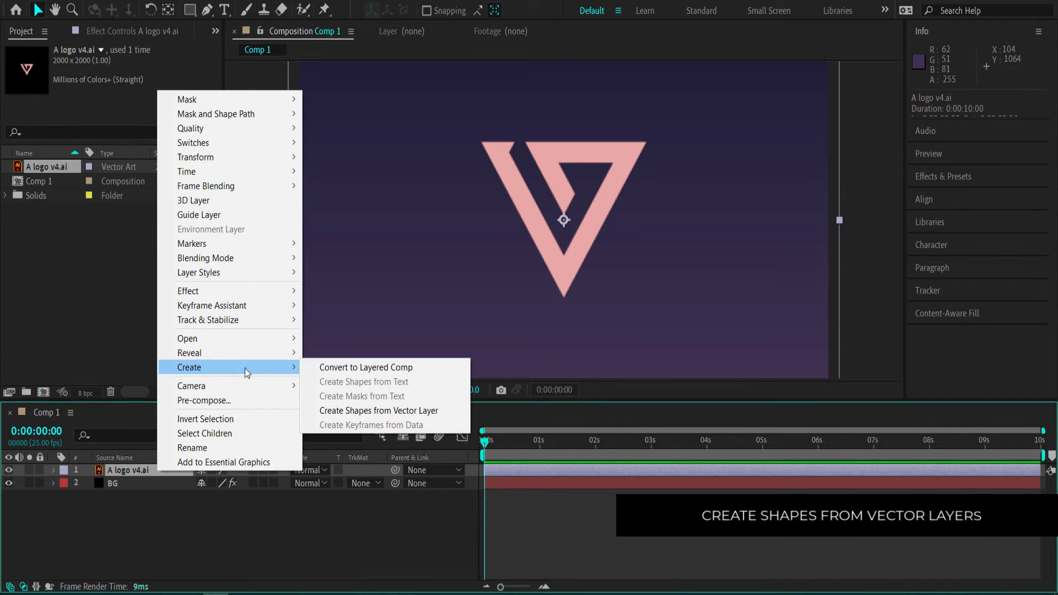
left_click(379, 411)
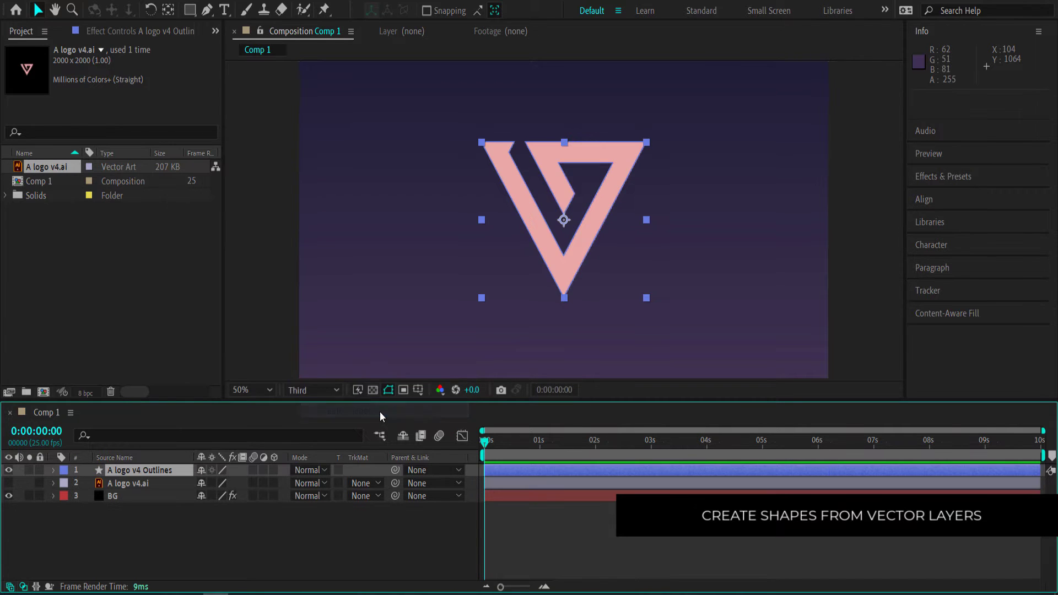
left_click(130, 484)
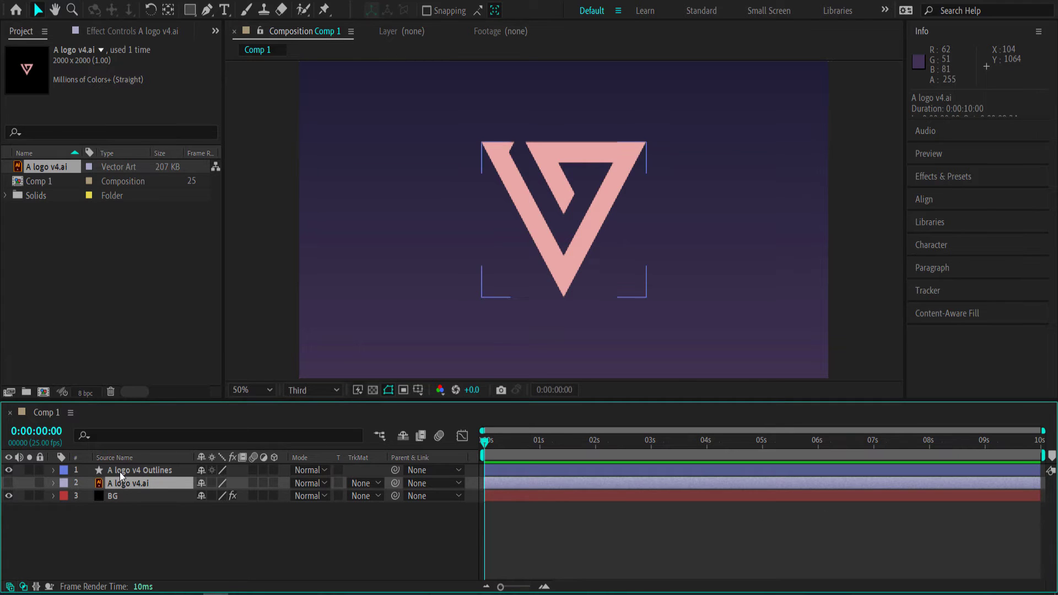
left_click(121, 472)
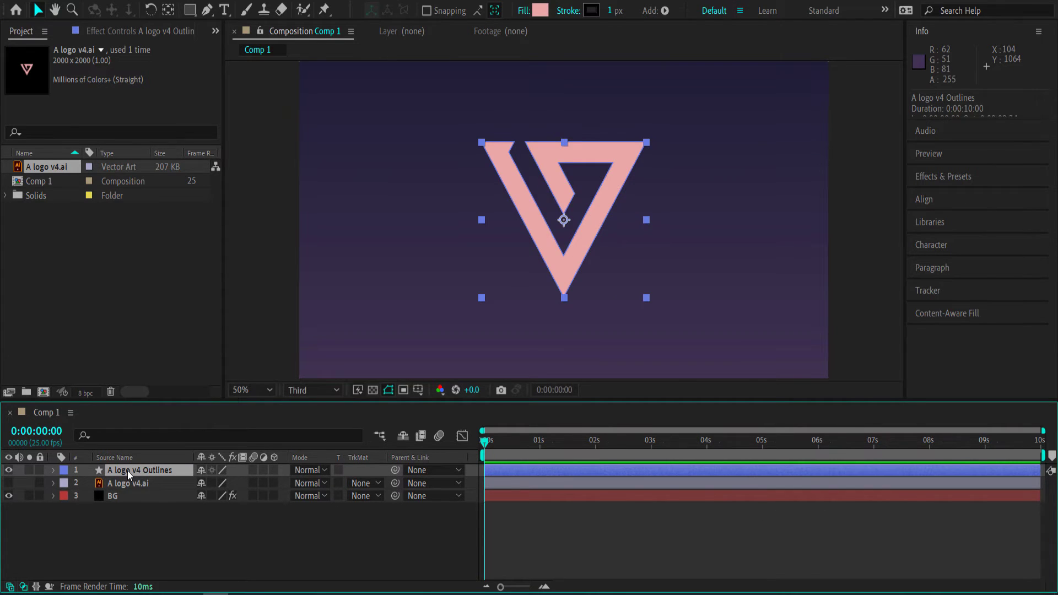
Change the composition's 3D renderer to Cinema 4D.
left_click(104, 1)
left_click(104, 25)
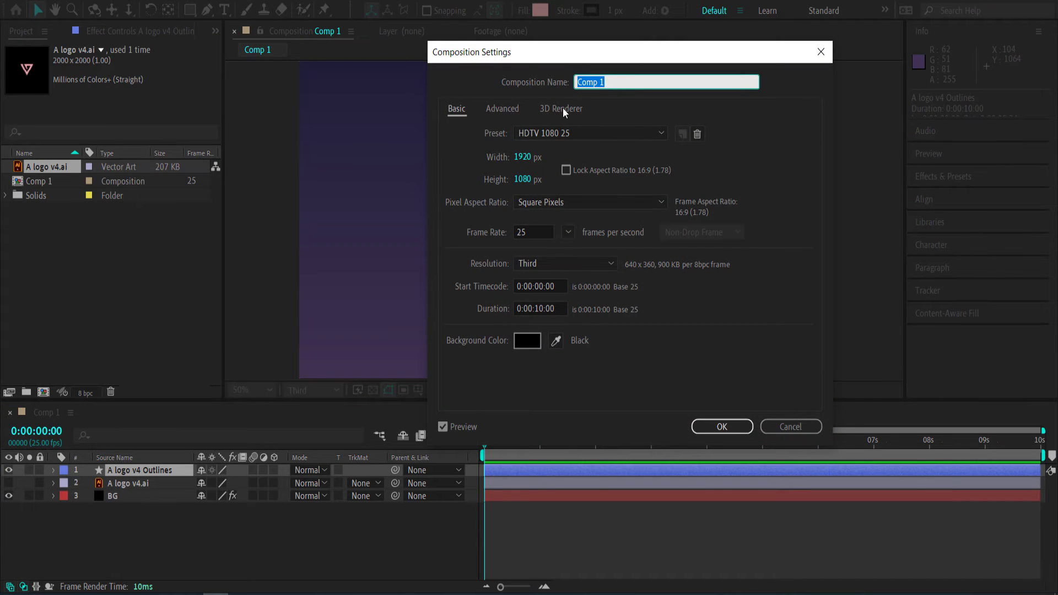
left_click(563, 108)
left_click(580, 176)
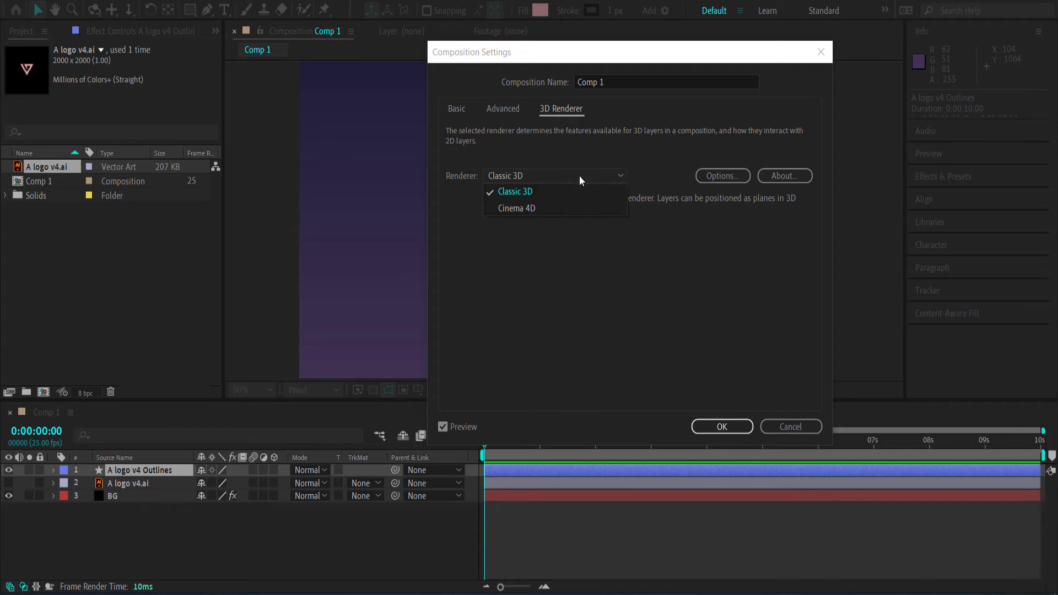
left_click(549, 209)
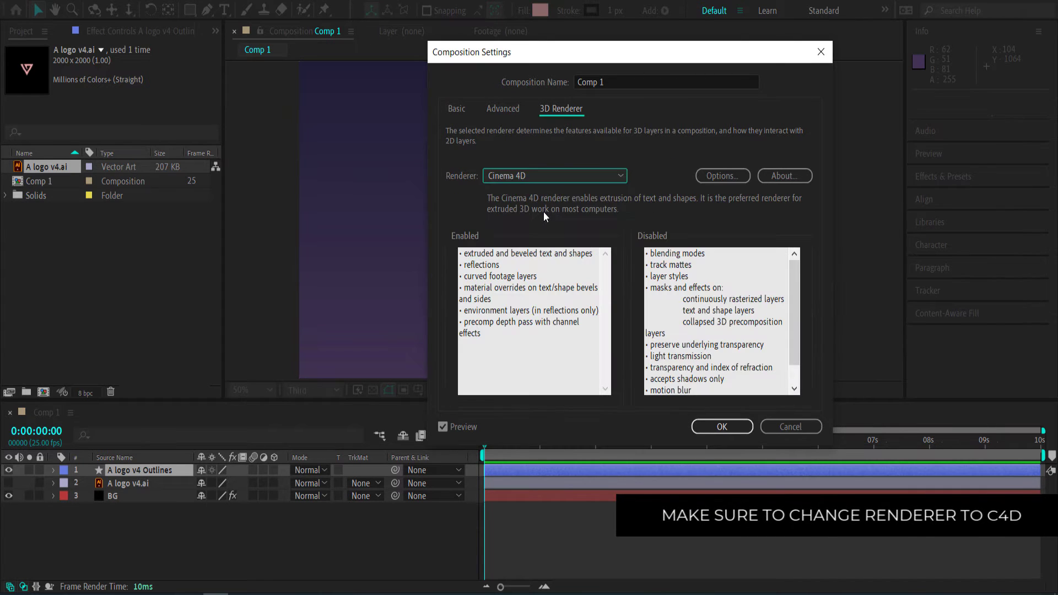
left_click(714, 427)
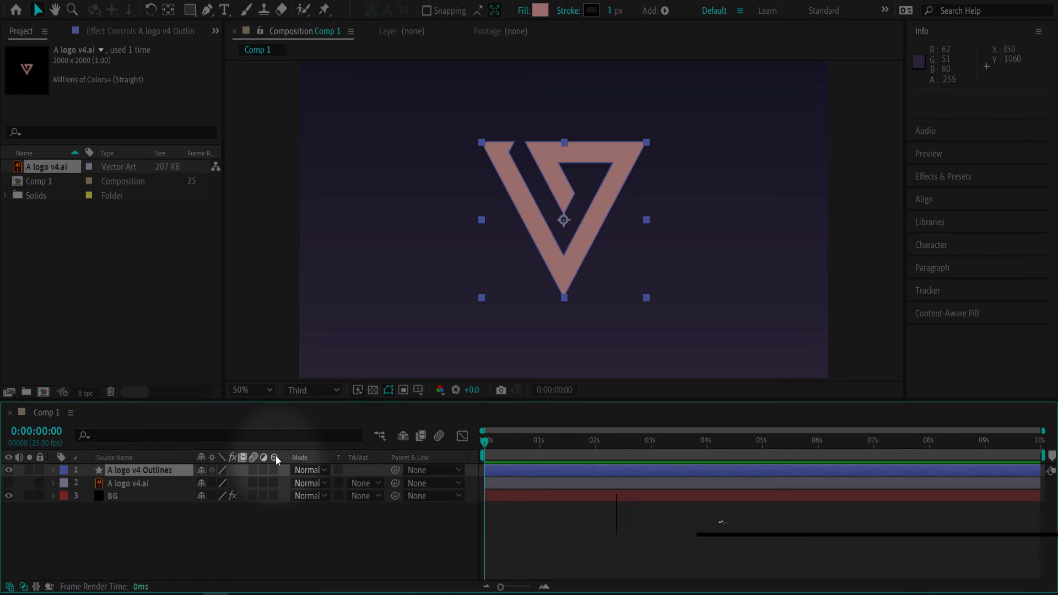
Make the A logo v4 Outlines layer 3D and set its extrusion depth to 100.
left_click(275, 470)
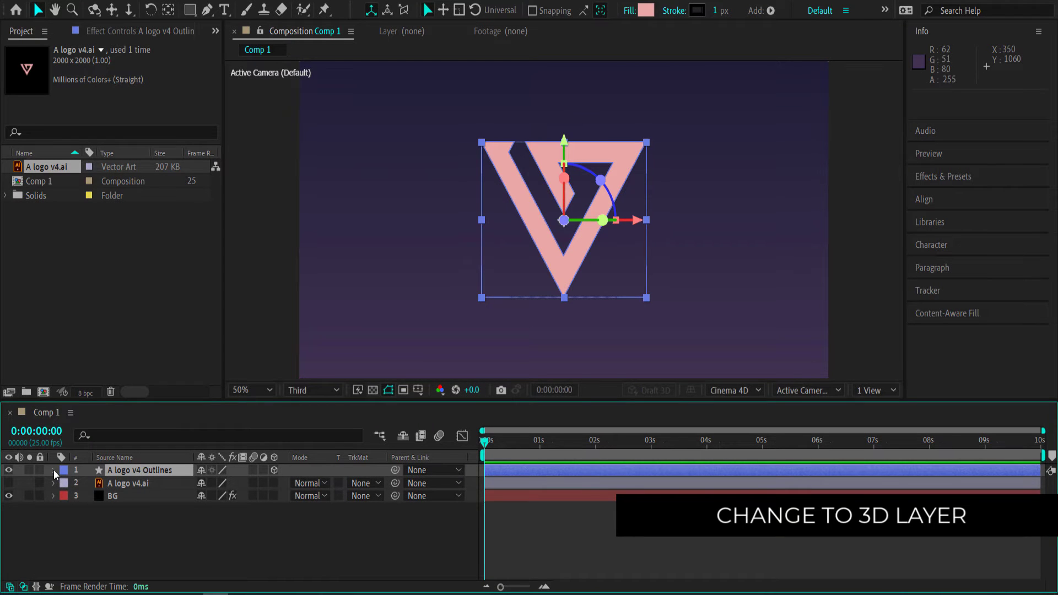
left_click(54, 470)
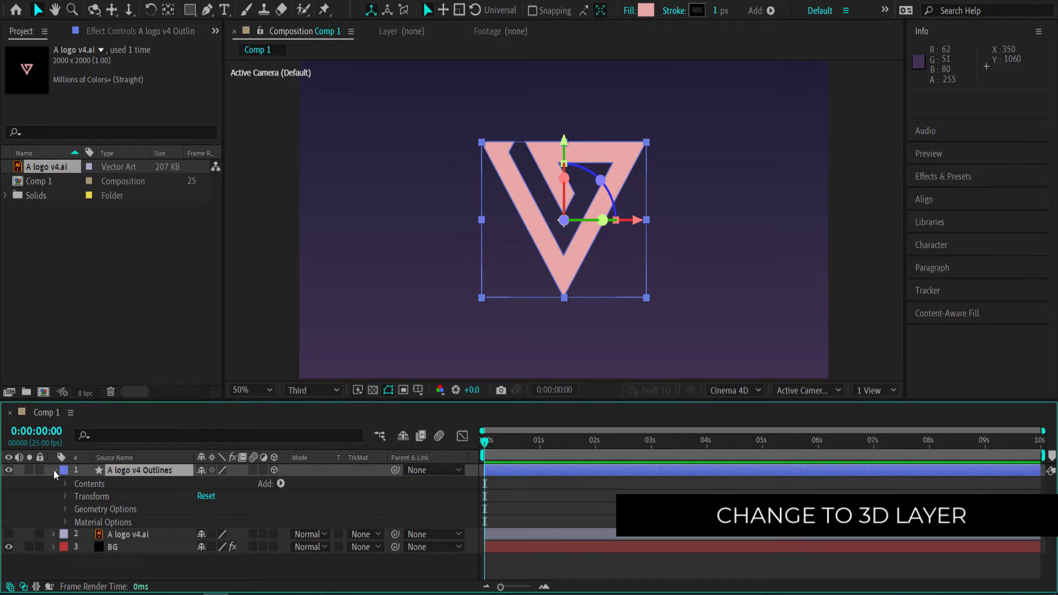
left_click(64, 509)
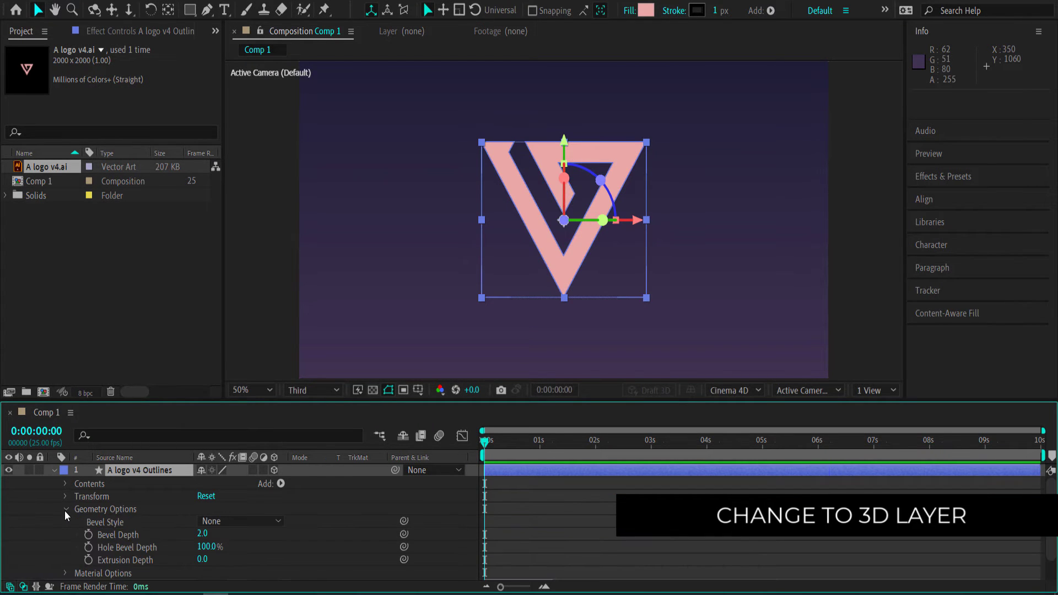
left_click(203, 560)
type("9")
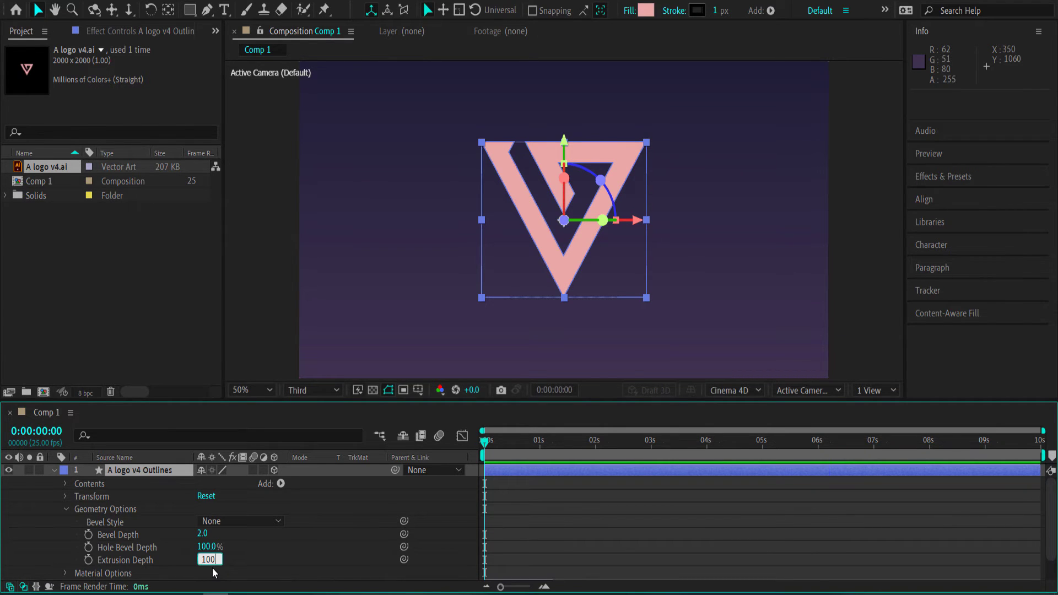
key("Return")
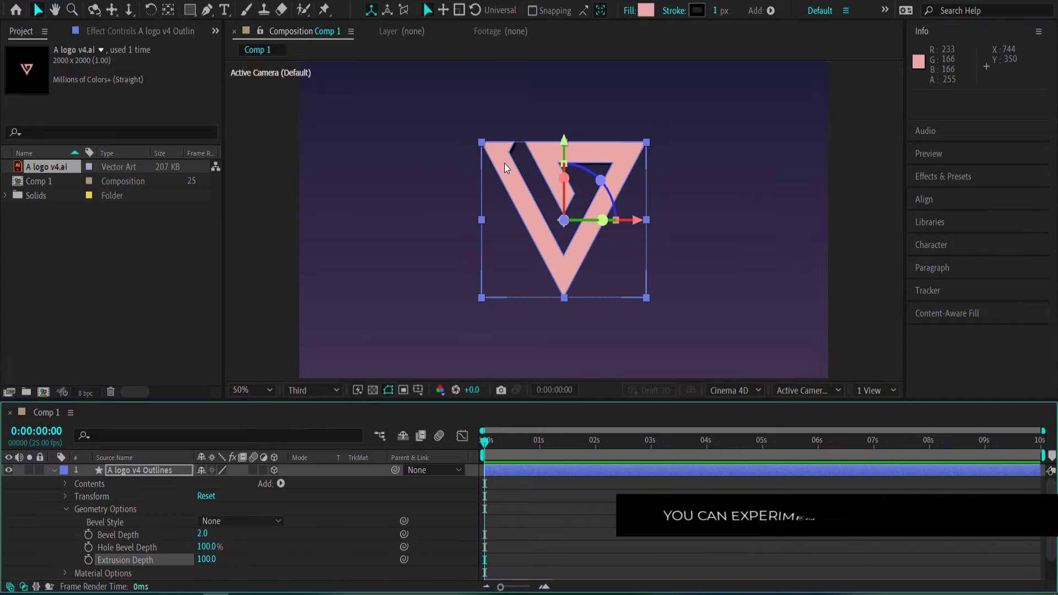
Preview the logo's extrusion with a Y rotation of 32°, undo the rotation, and collapse the layer's property groups.
left_click(65, 497)
scroll(67, 497, "down", 2)
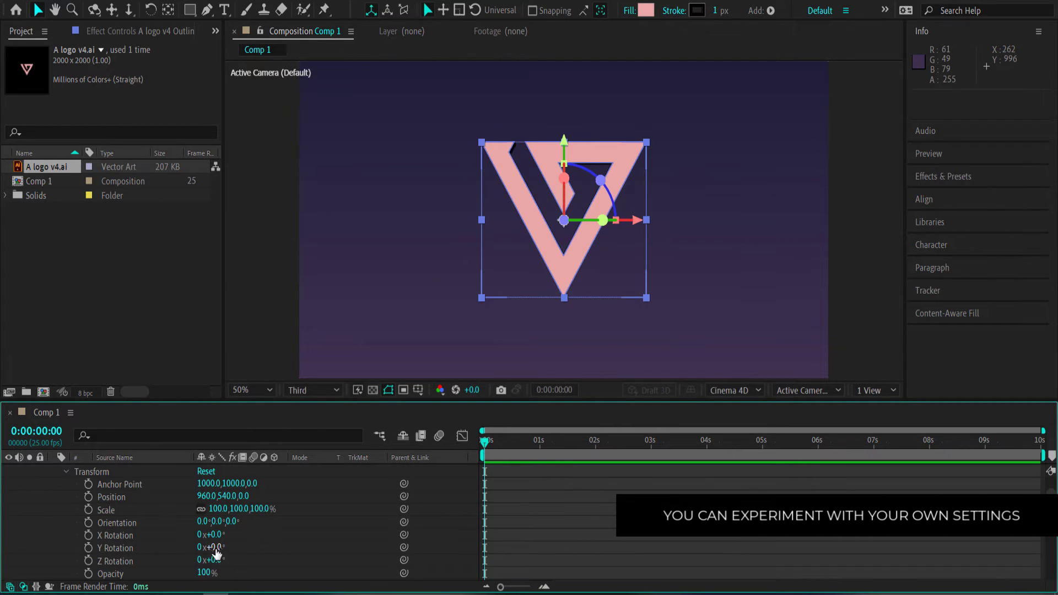
left_click_drag(215, 548, 238, 549)
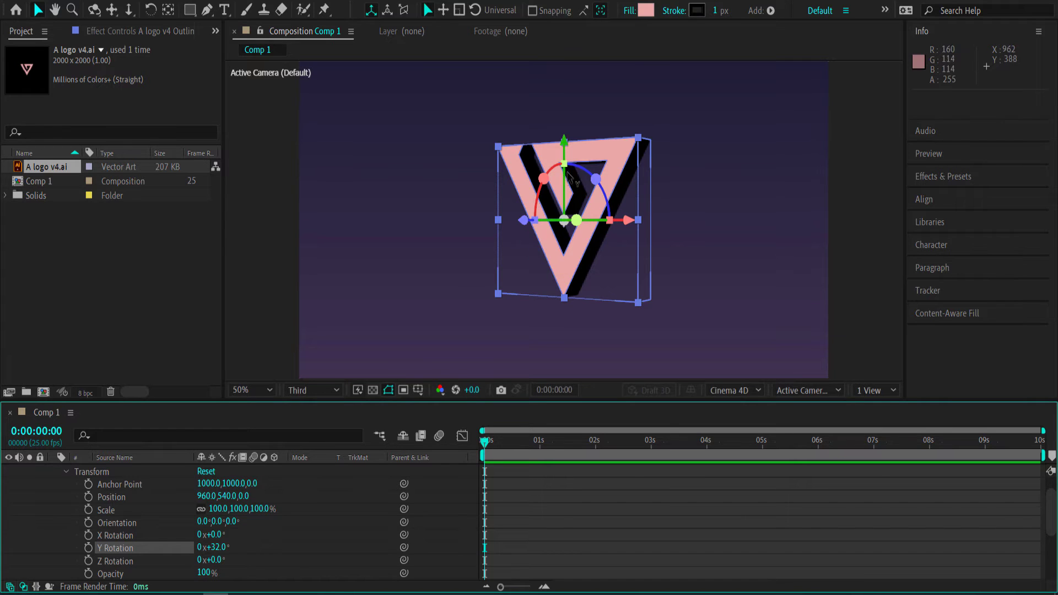
key("ctrl+z")
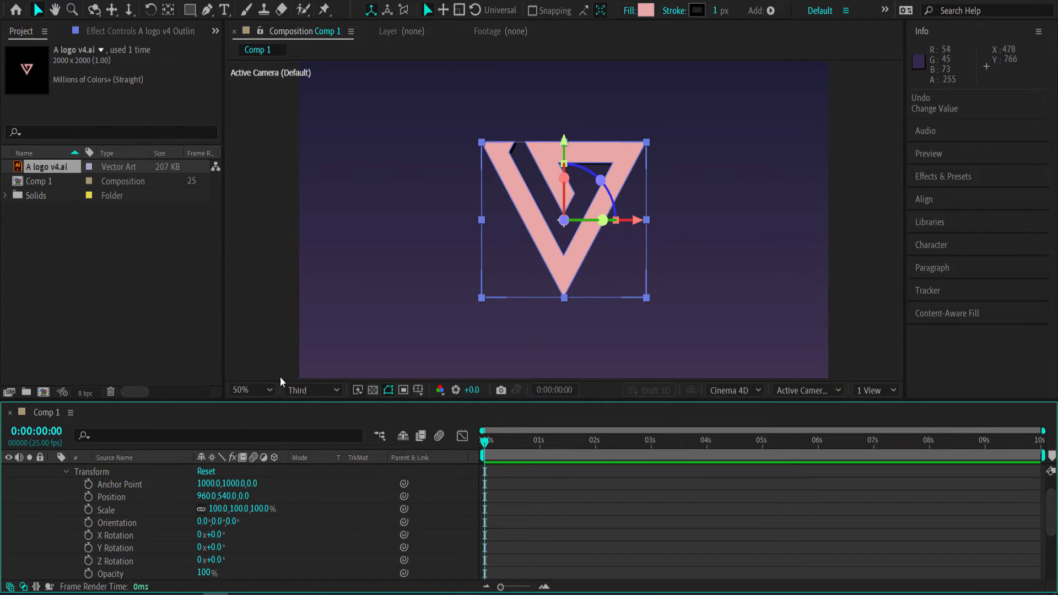
scroll(127, 509, "up", 1)
left_click(67, 495)
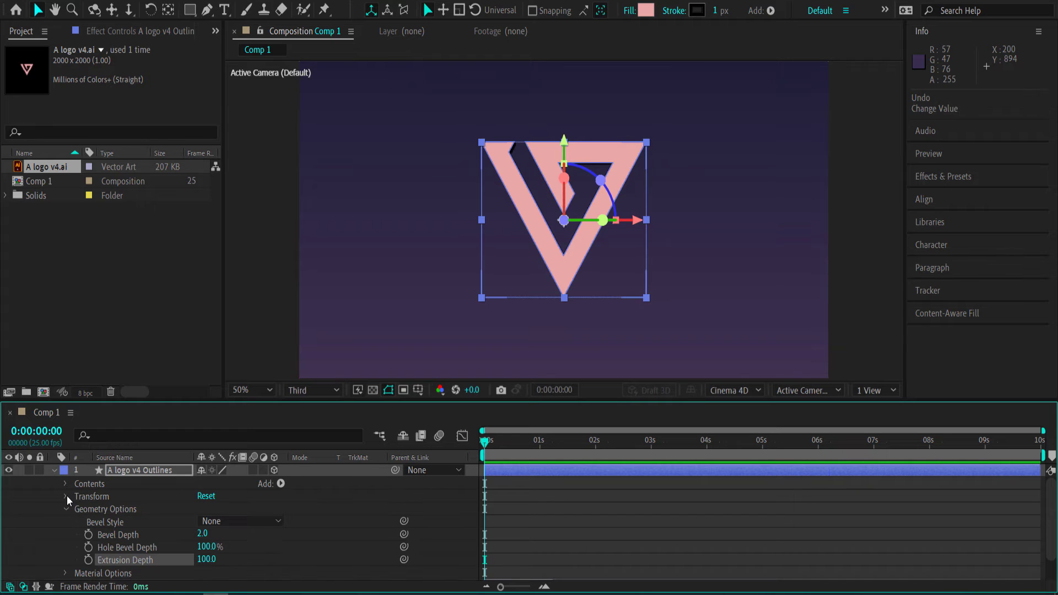
left_click(65, 509)
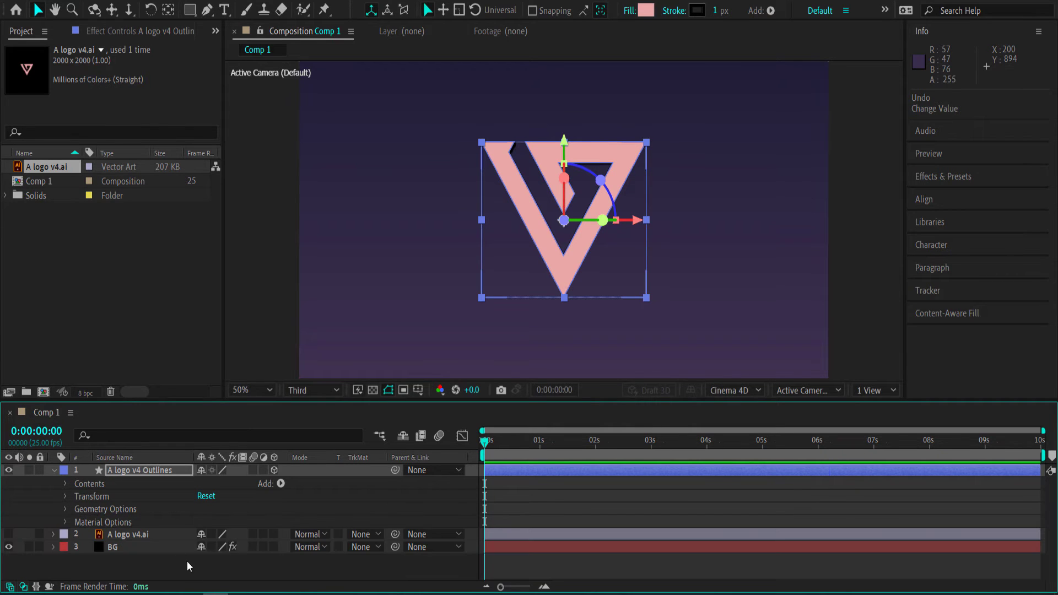
Add a Spot light with 120% intensity, a 113° cone angle, Inverse Square Clamped falloff, and a radius of 1171.
right_click(194, 578)
mouse_move(266, 421)
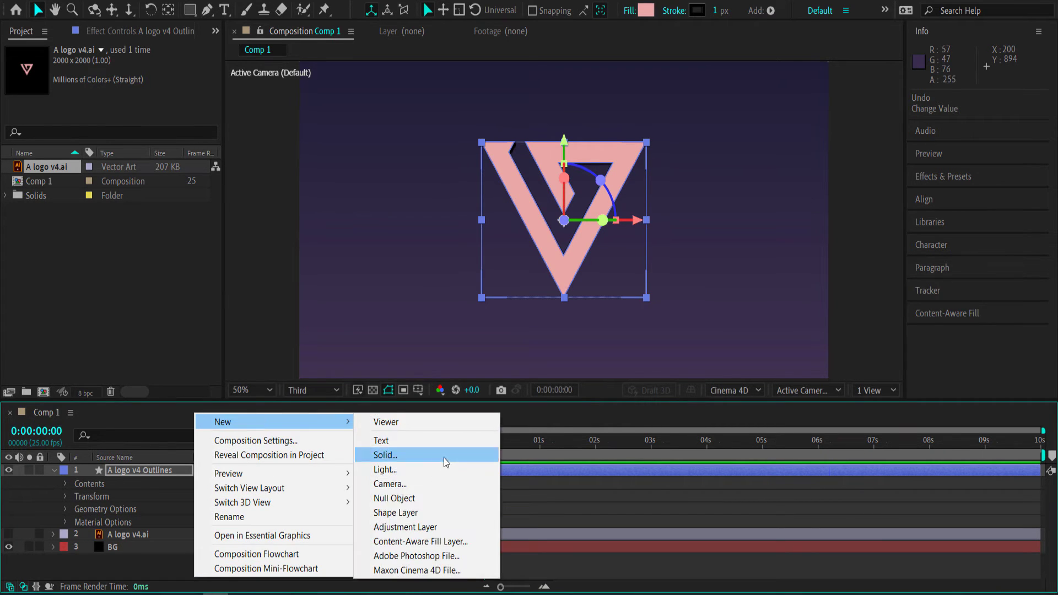
left_click(416, 472)
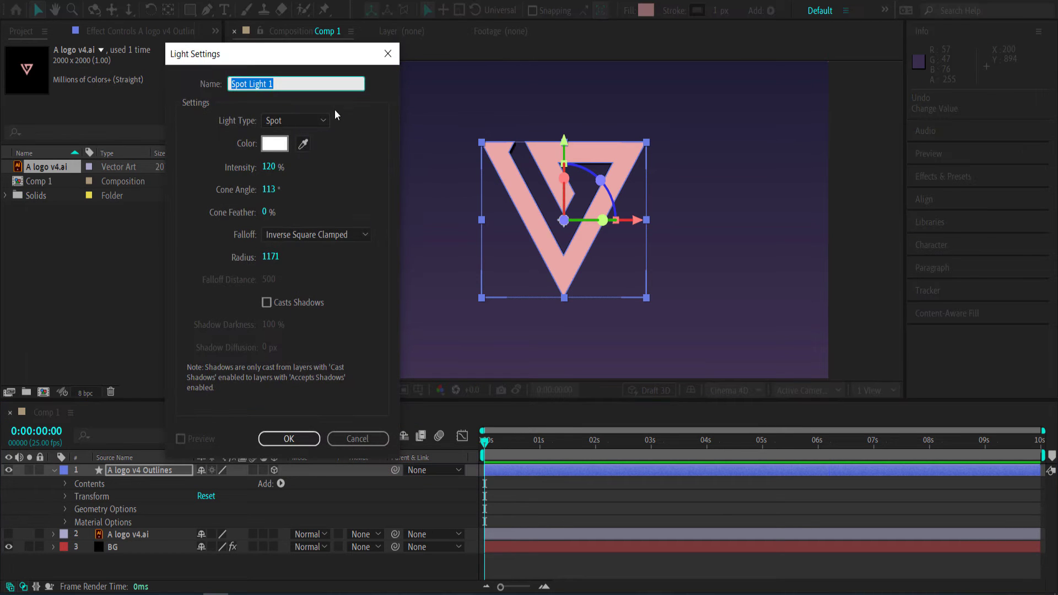
left_click(313, 121)
left_click(303, 149)
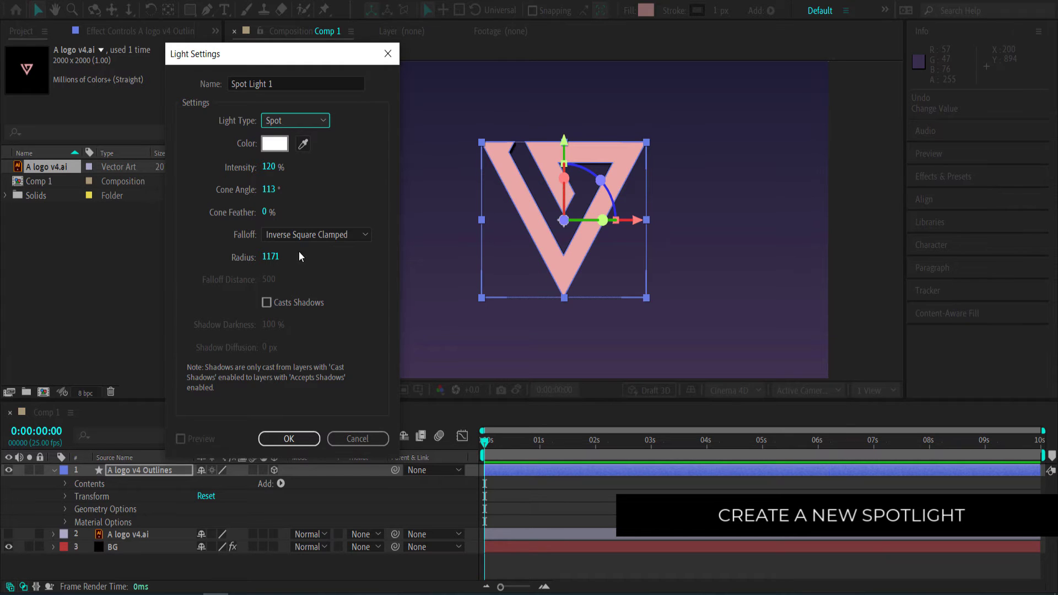
left_click(287, 440)
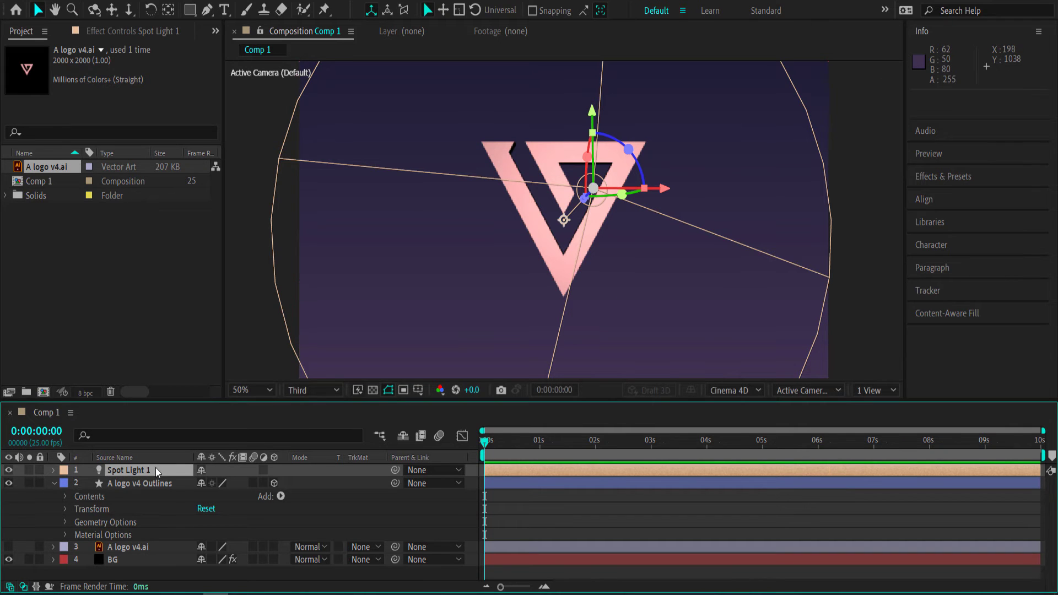
Set Spot Light 1's X position to 1390 and its Y position to 360, without animating the property.
key("p")
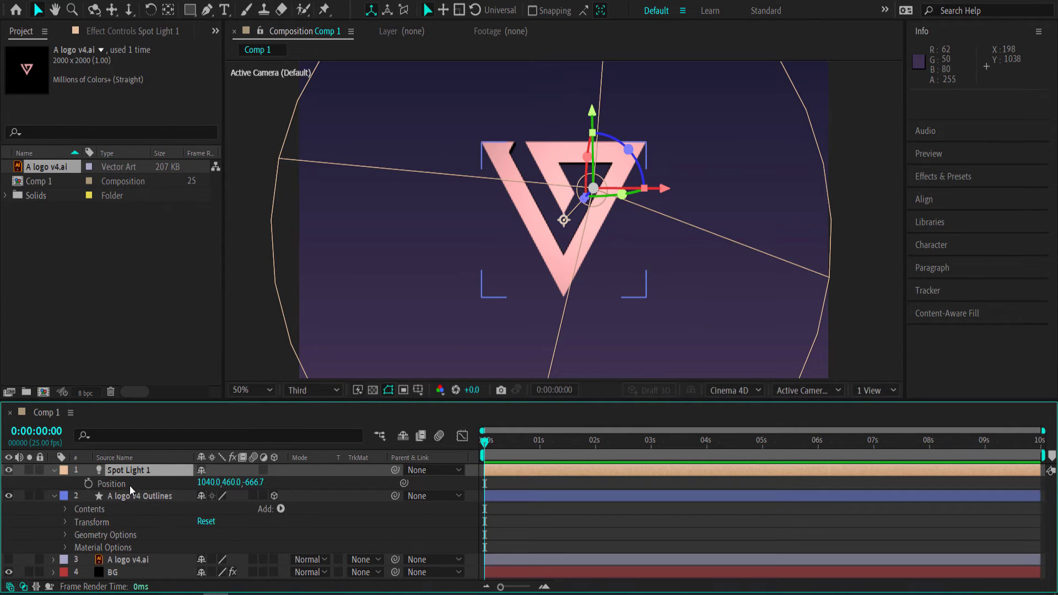
left_click_drag(208, 484, 332, 472)
left_click(205, 483)
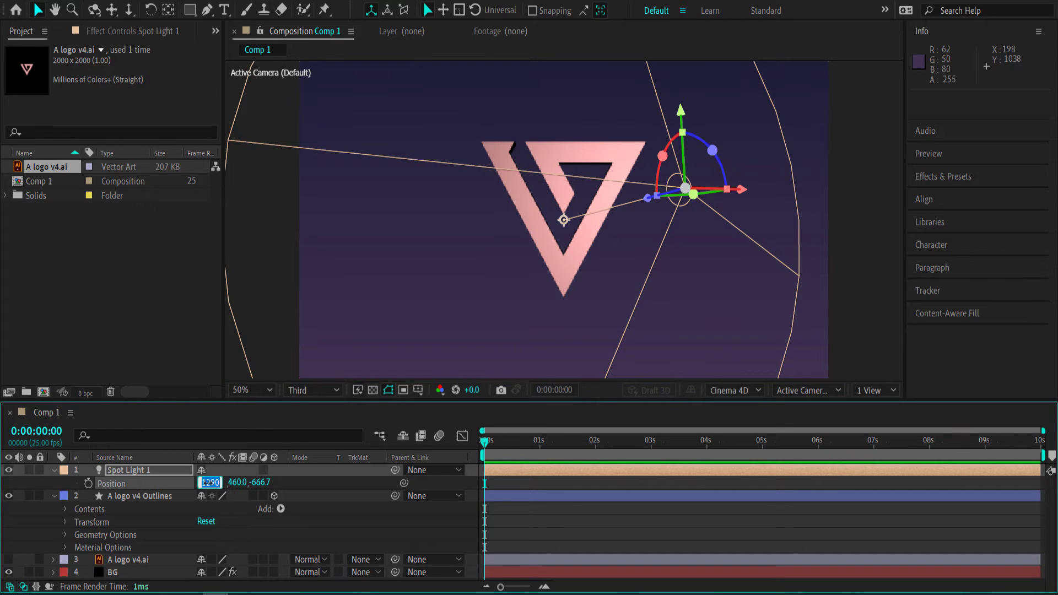
key("BackSpace")
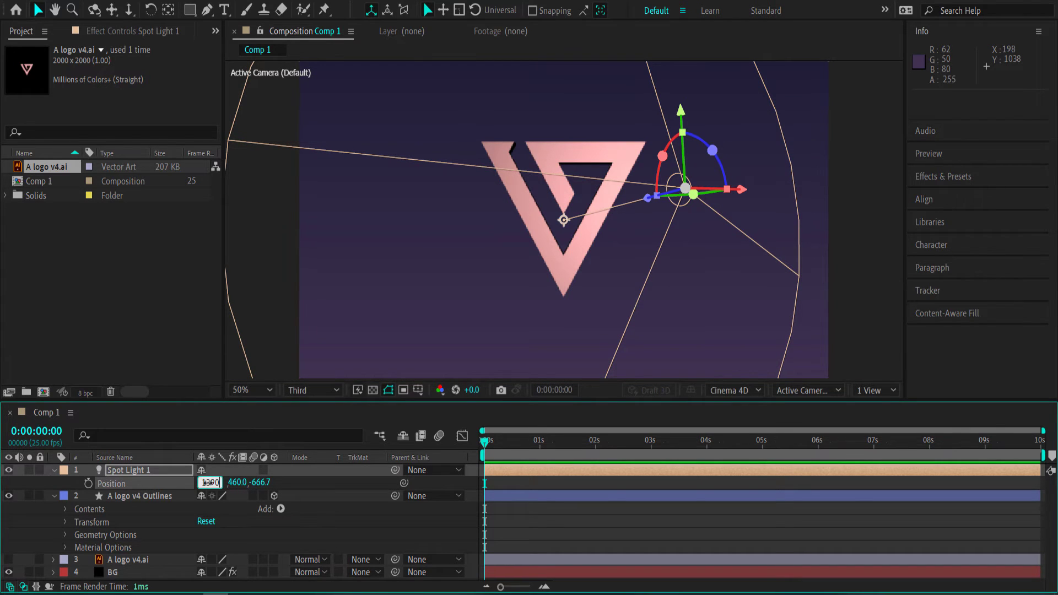
type("1390")
key("Return")
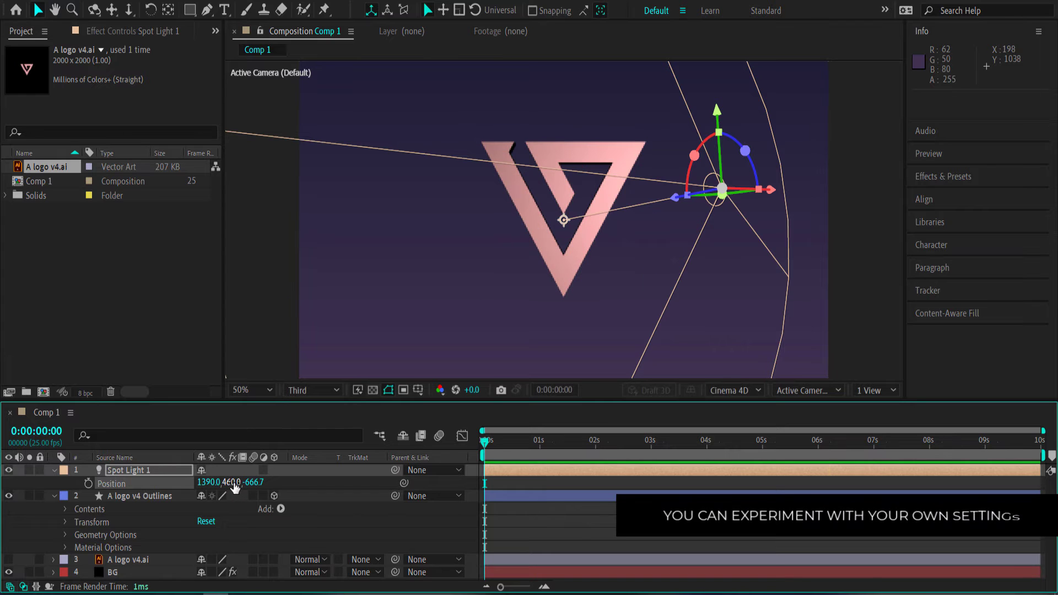
left_click(233, 483)
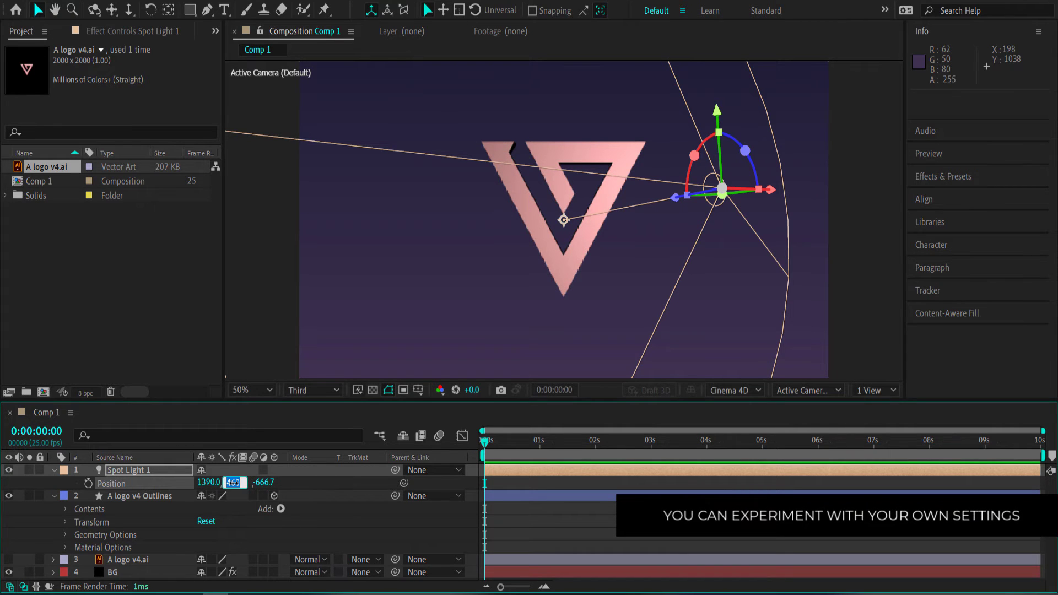
type("3")
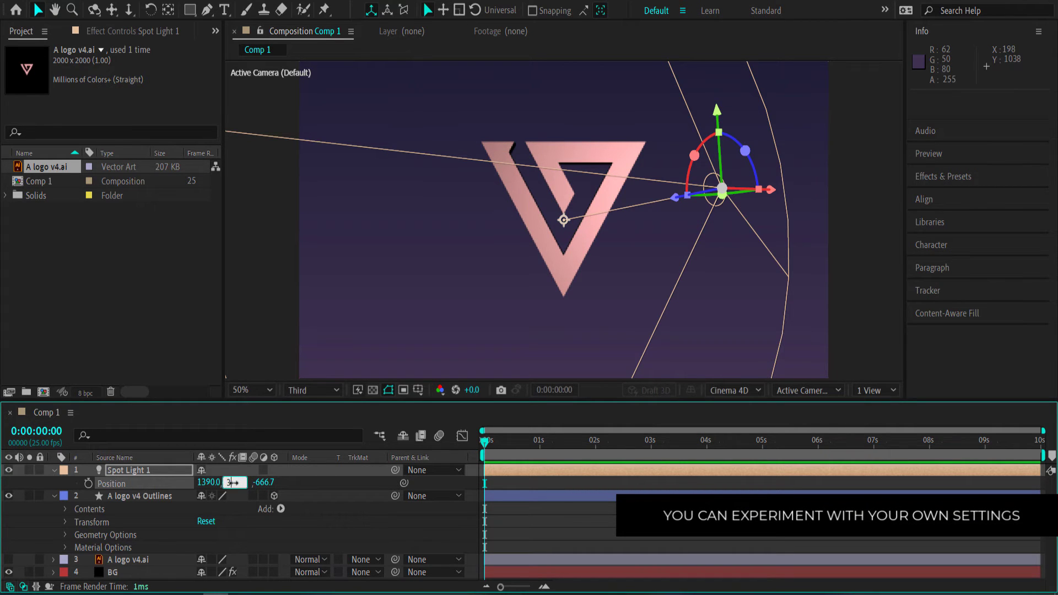
type("60")
key("Return")
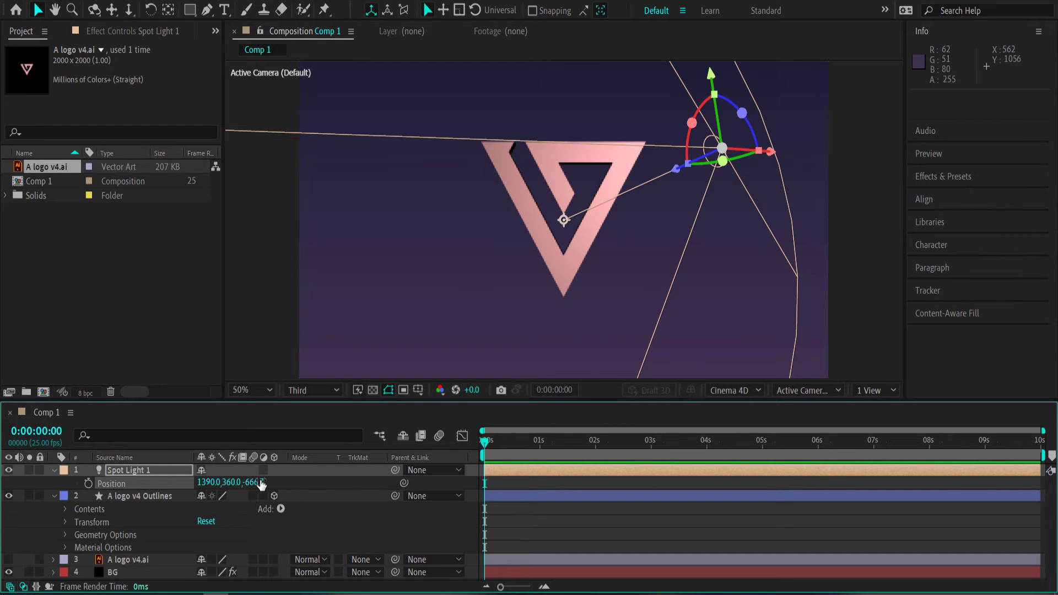
key("ctrl+z")
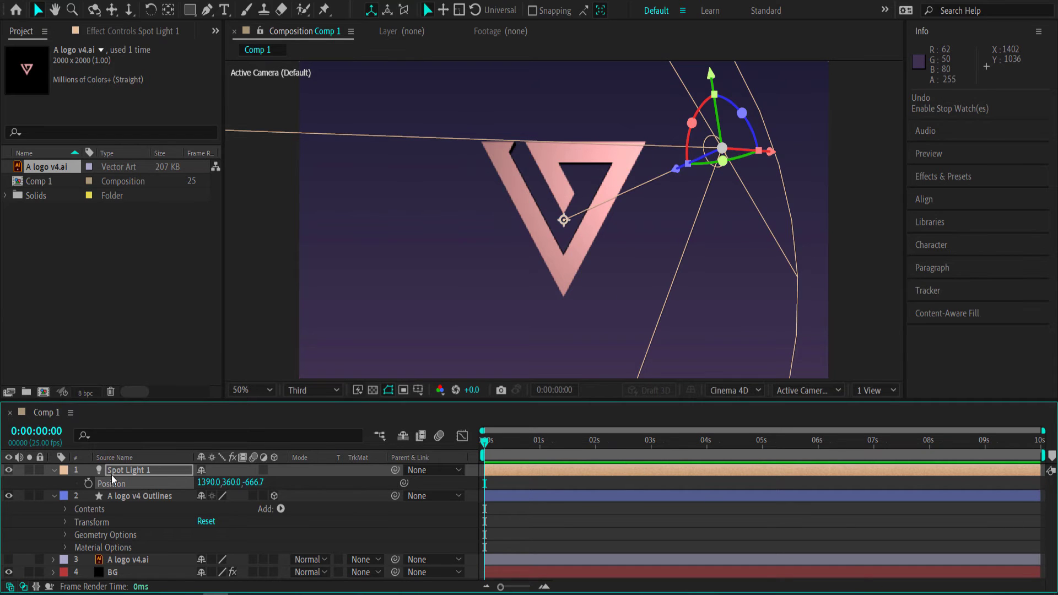
Animate the A logo v4 Outlines layer's Y Rotation from 0 at the composition start to one full revolution at 5 seconds.
left_click(130, 495)
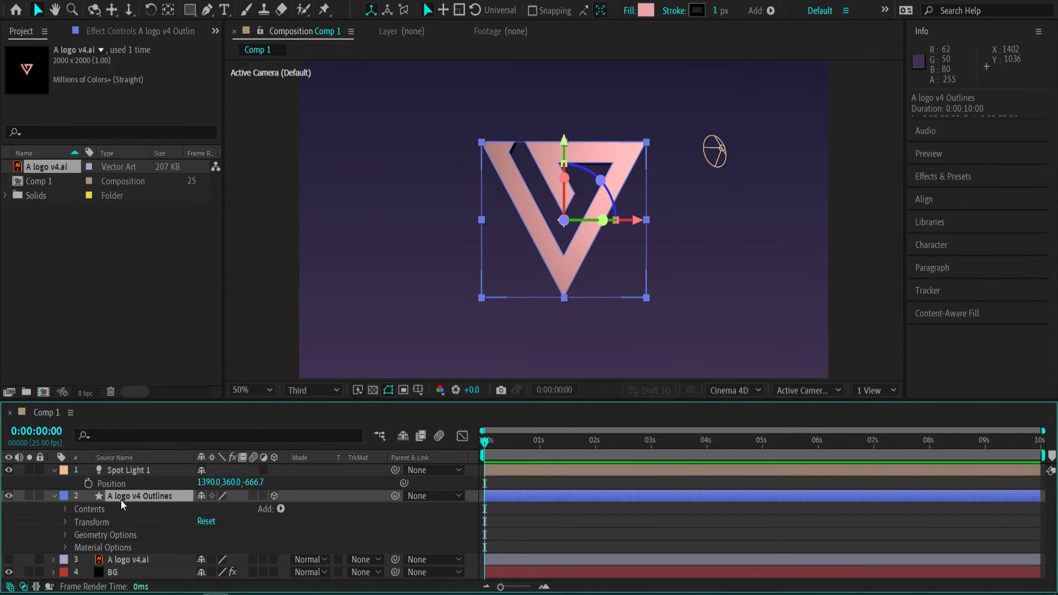
left_click(65, 522)
scroll(65, 524, "down", 2)
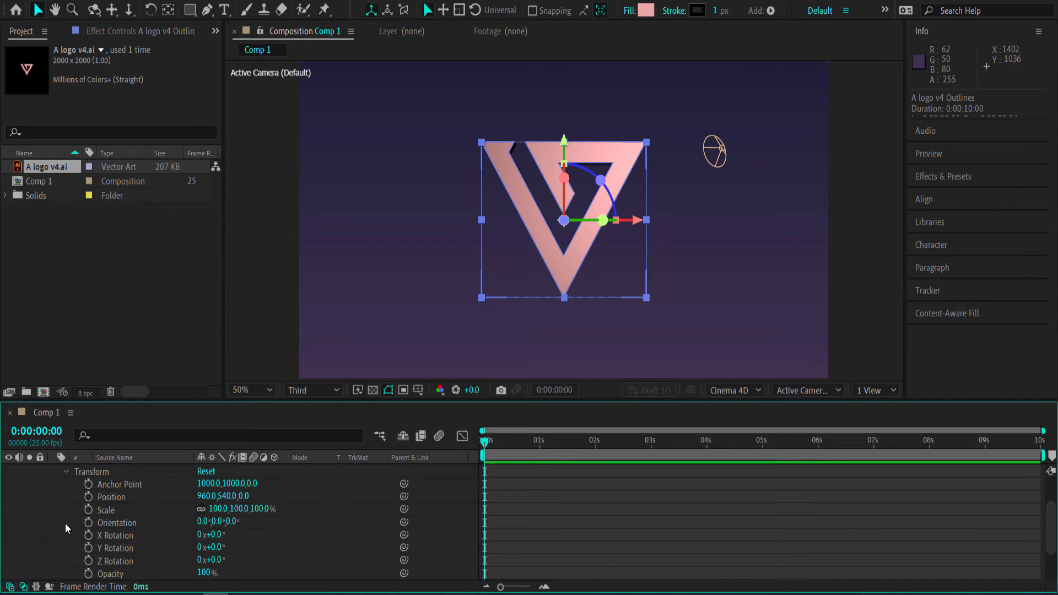
left_click(88, 548)
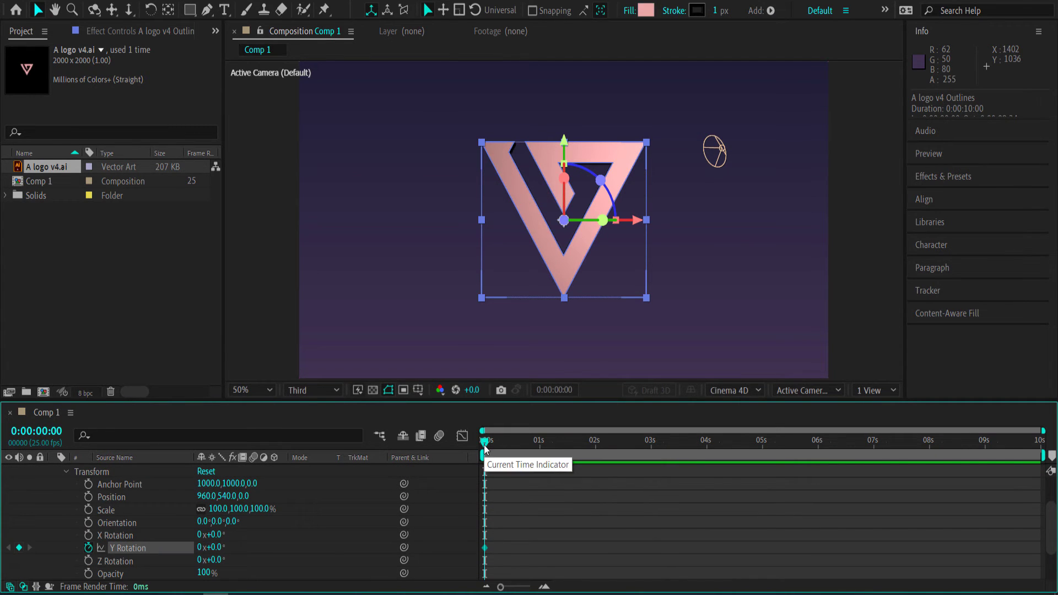
left_click_drag(486, 445, 762, 443)
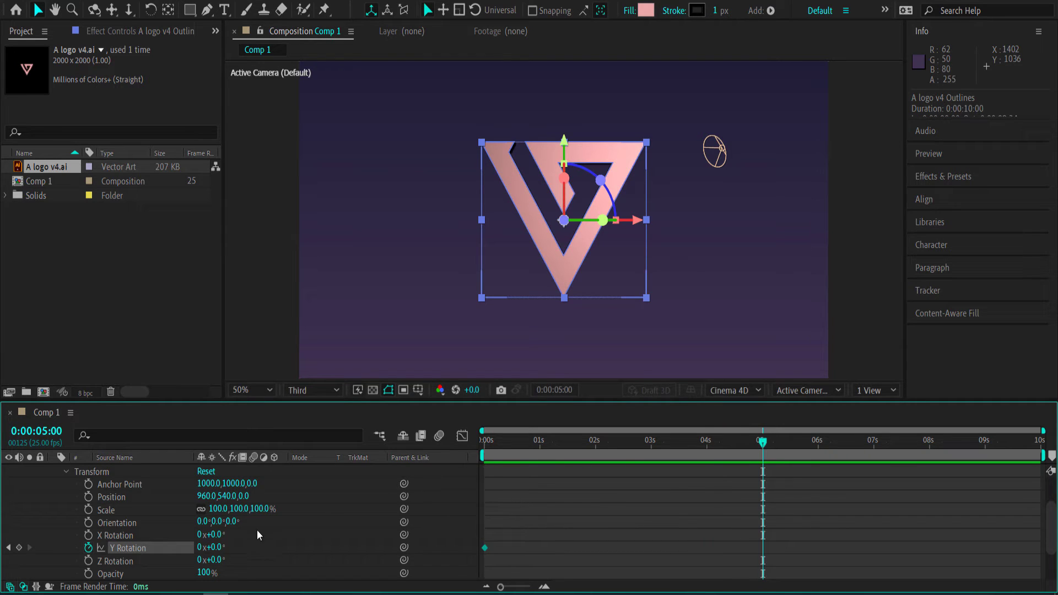
left_click(202, 548)
type("1")
key("Return")
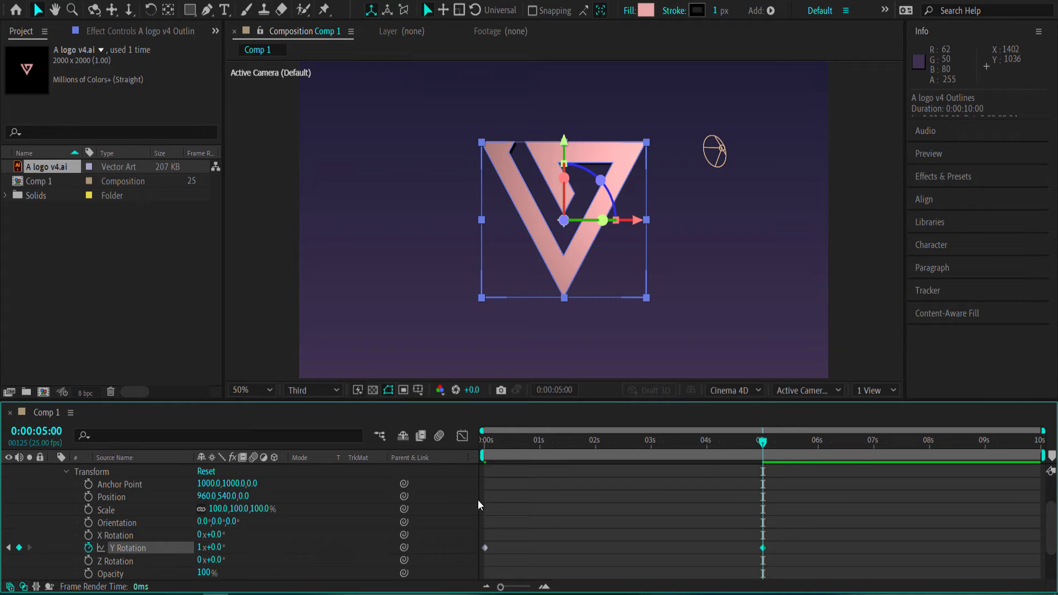
mouse_move(746, 444)
left_mouse_down()
mouse_move(468, 444)
mouse_move(765, 437)
left_mouse_up()
Add a loopOut() expression to the Y Rotation of the A logo v4 Outlines layer.
left_click(88, 547, "alt")
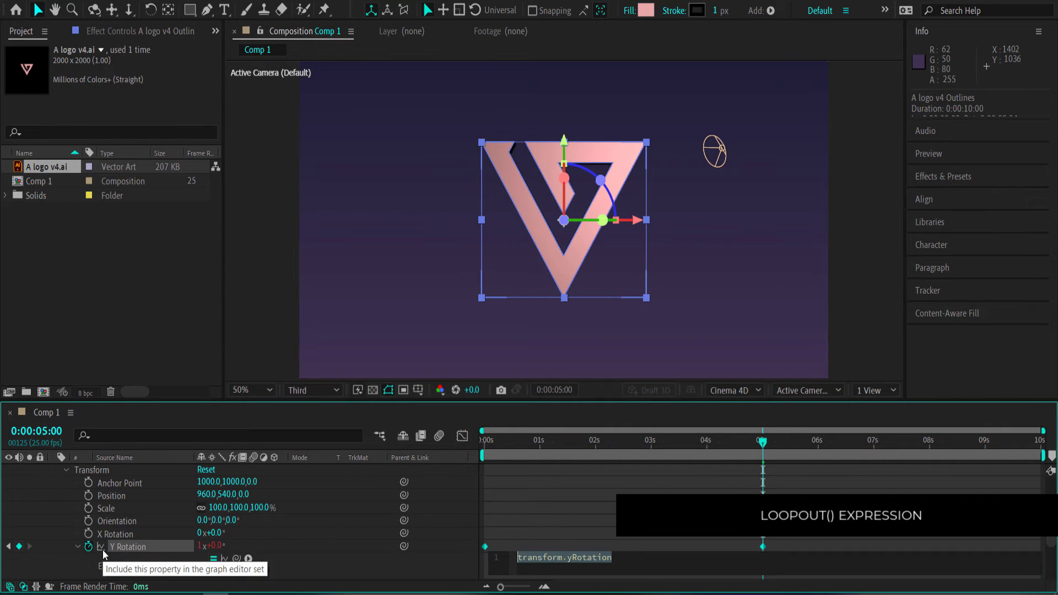
type("loop")
key("Down")
key("Down")
key("Return")
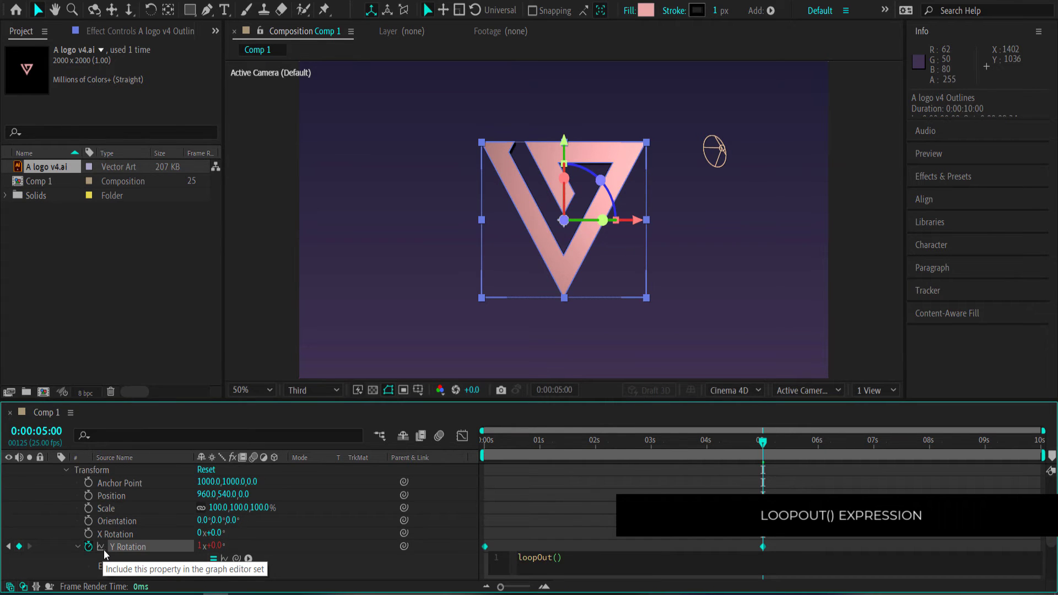
left_click(764, 444)
Scrub through the looping rotation and move the second Y Rotation keyframe to about 4 seconds.
left_click(675, 444)
left_click(727, 444)
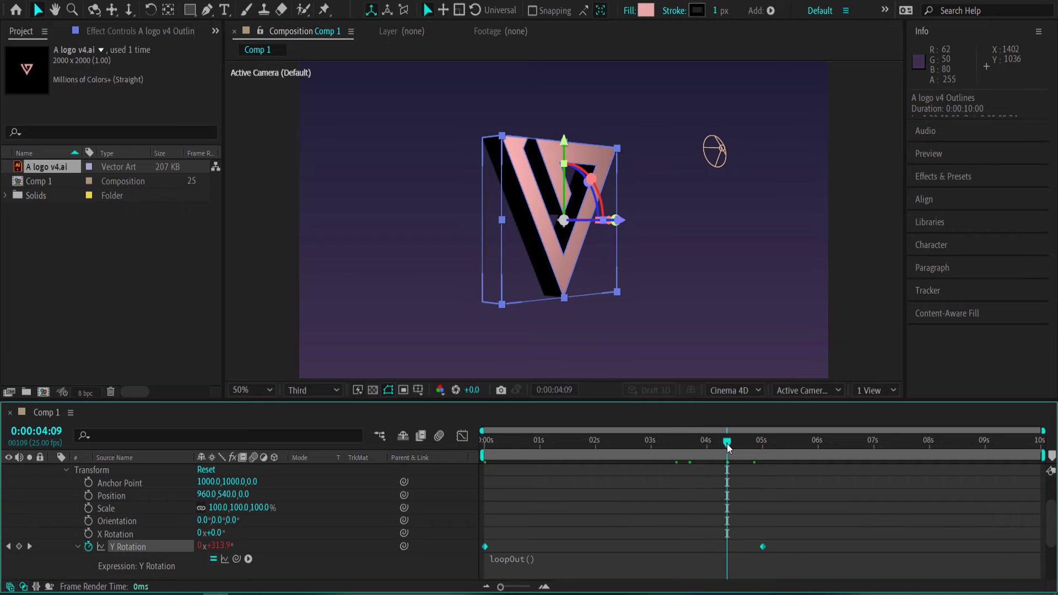
left_click_drag(727, 445, 915, 433)
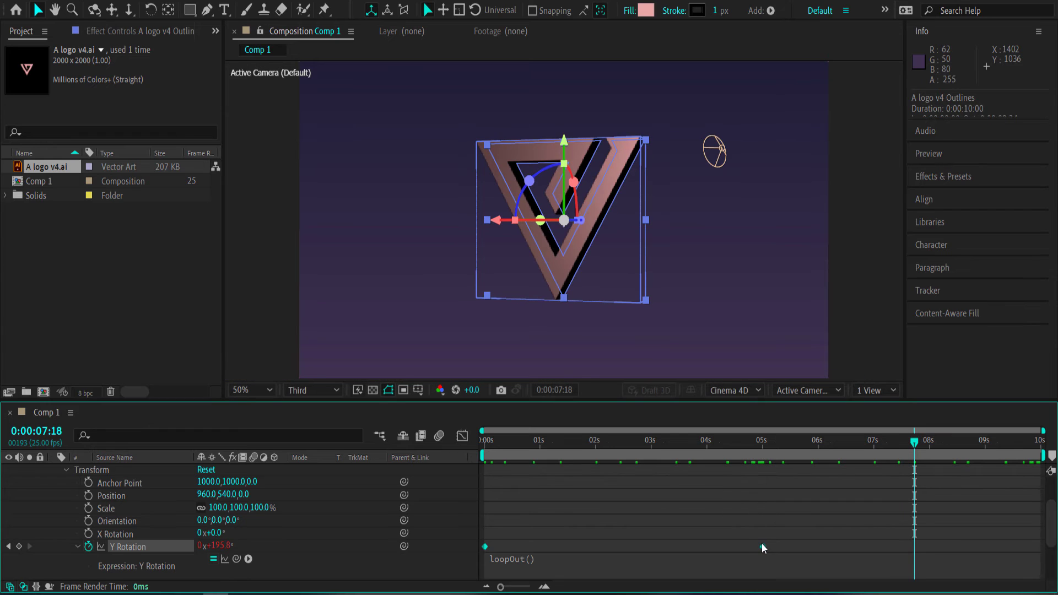
left_click_drag(763, 546, 706, 538)
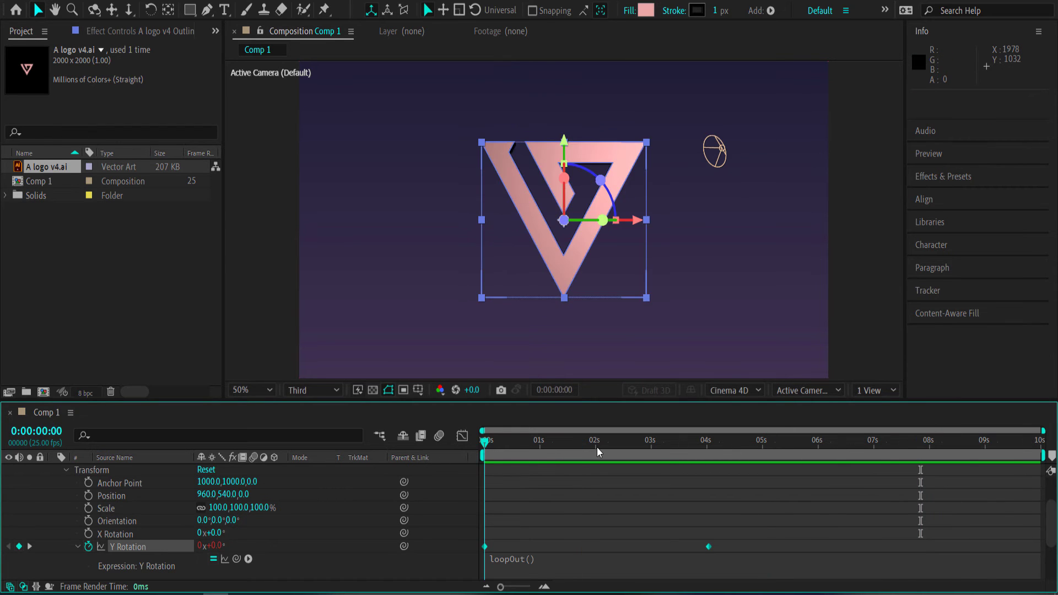
Pre-compose Spot Light 1 and the A logo v4 Outlines layer into a new composition named LOGO.
scroll(88, 524, "up", 3)
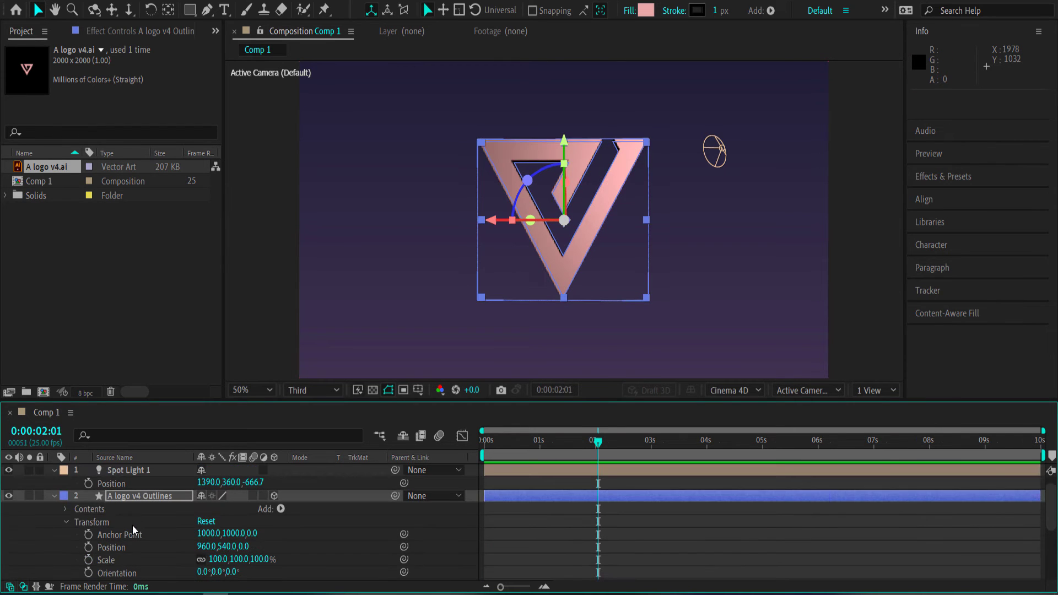
left_click(55, 496)
left_click(129, 471, "shift")
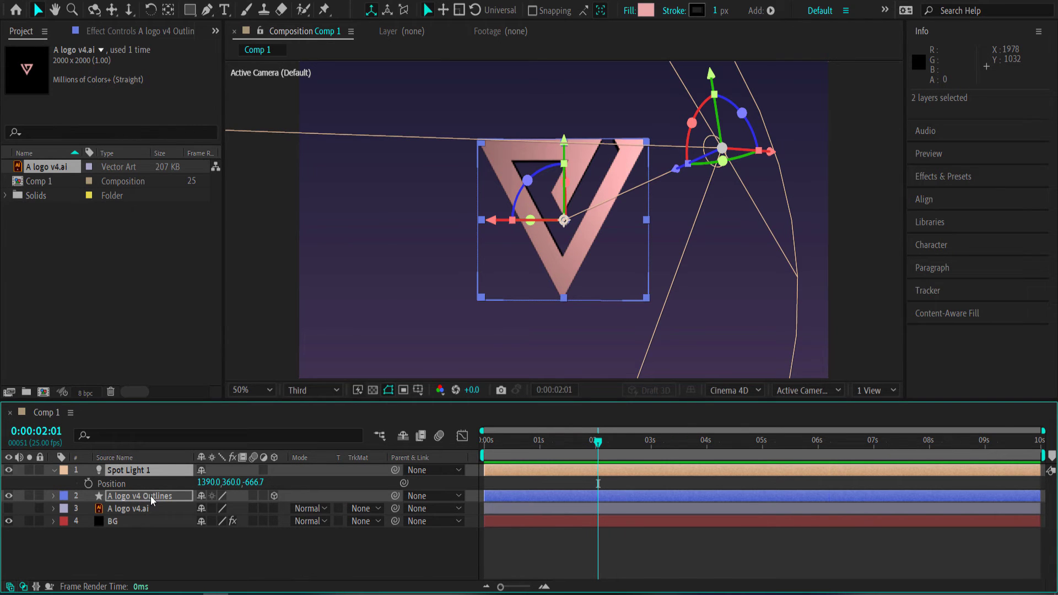
right_click(150, 495)
left_click(223, 428)
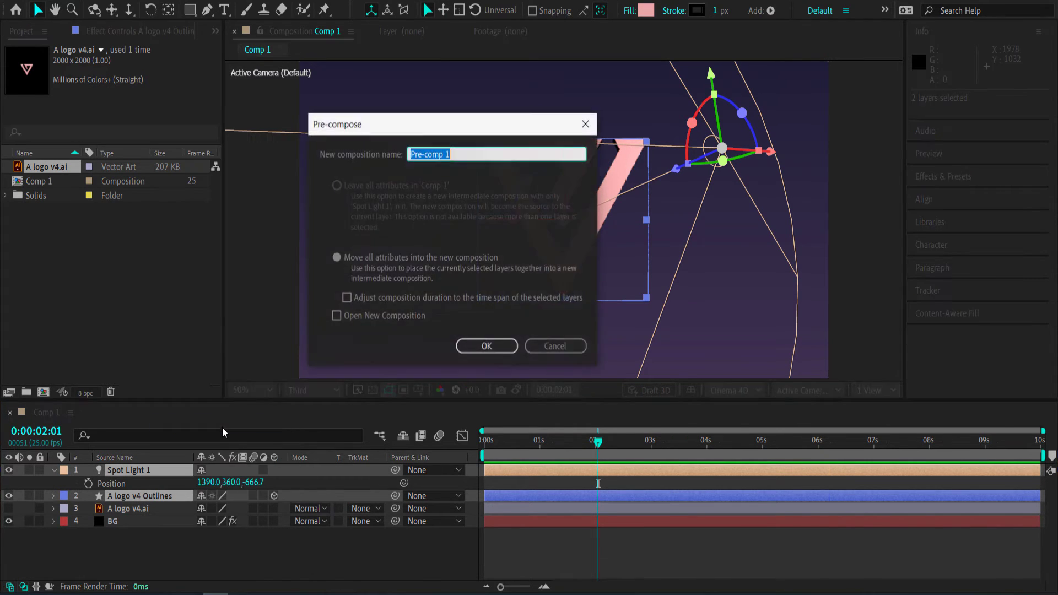
type("LOGO")
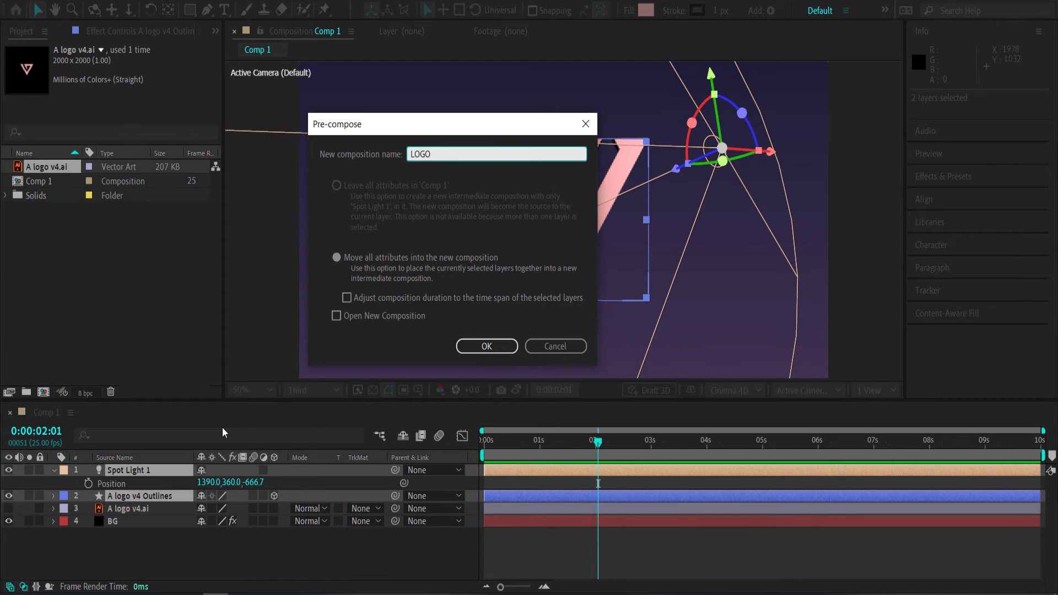
key("Return")
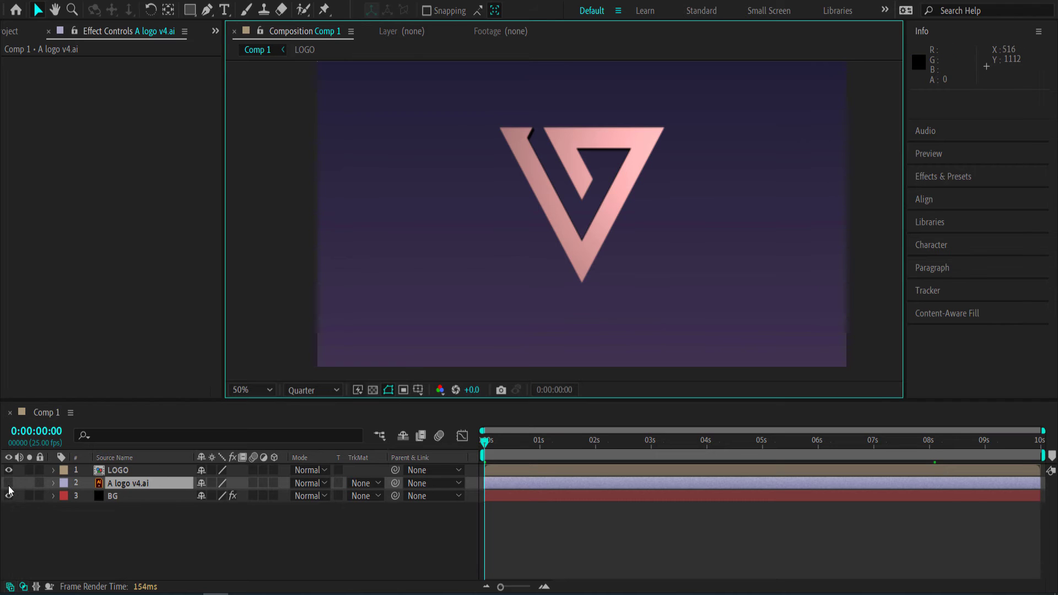
Show the A logo v4.ai layer in place of LOGO and apply the Motion Tile effect to it.
left_click(8, 471)
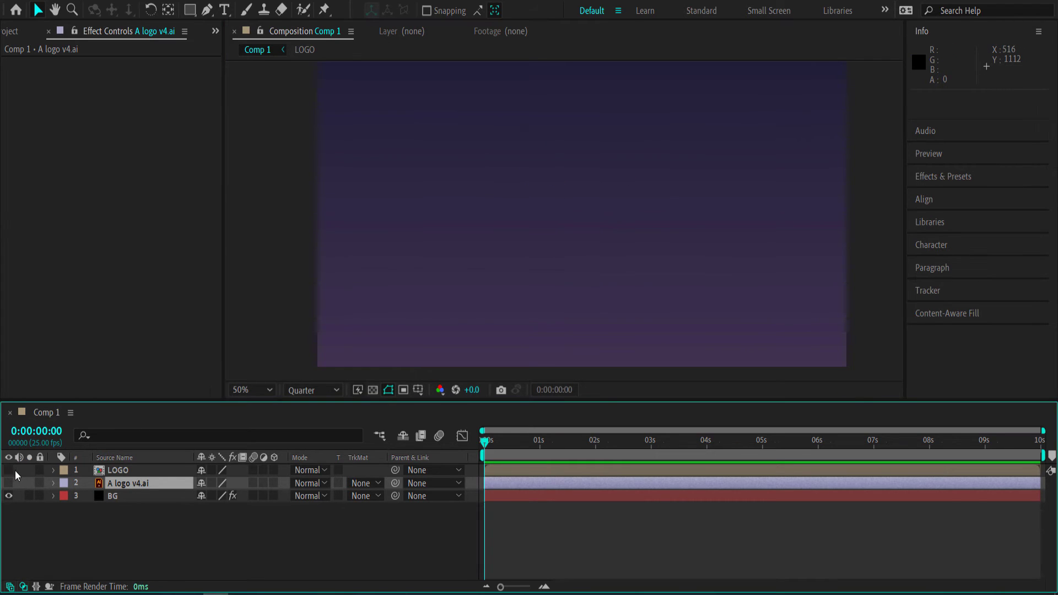
left_click(9, 483)
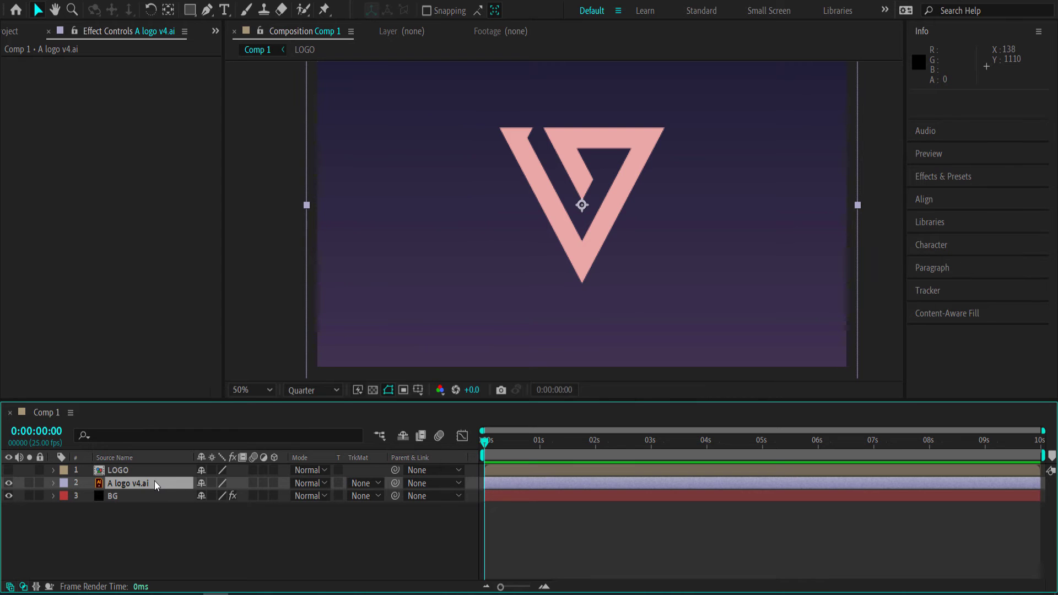
key("ctrl+space")
type("motio")
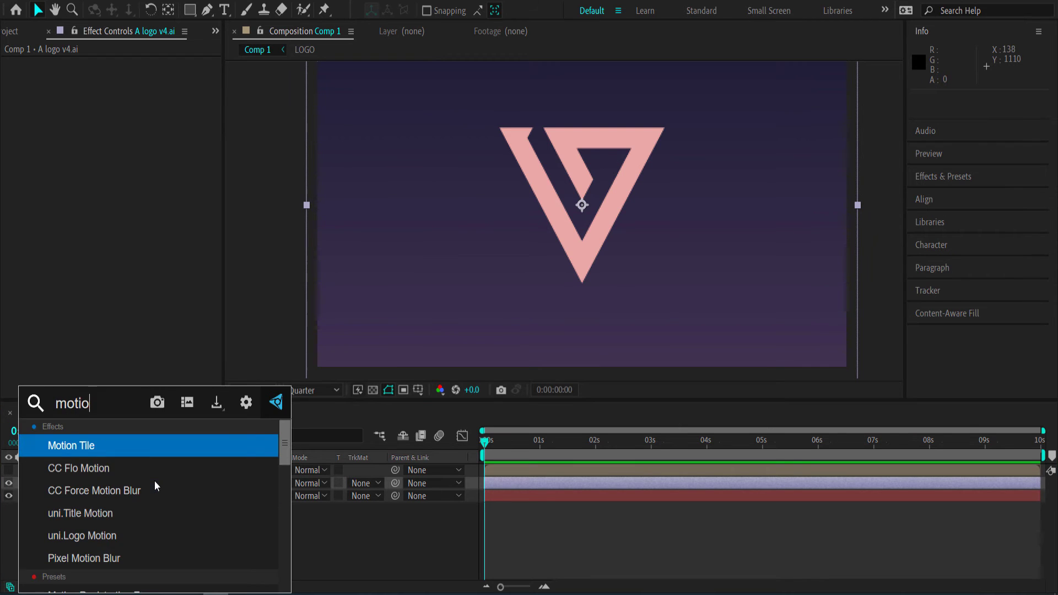
key("Return")
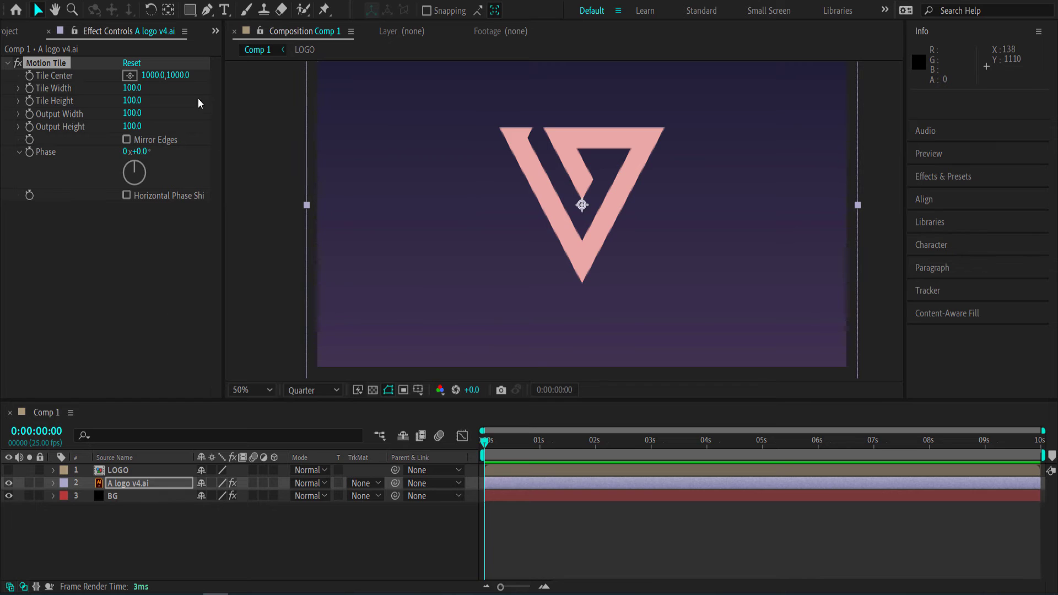
Set Motion Tile's Output Width and Output Height to 1000.
left_click(133, 114)
type("1000")
key("Return")
left_click(131, 126)
type("100")
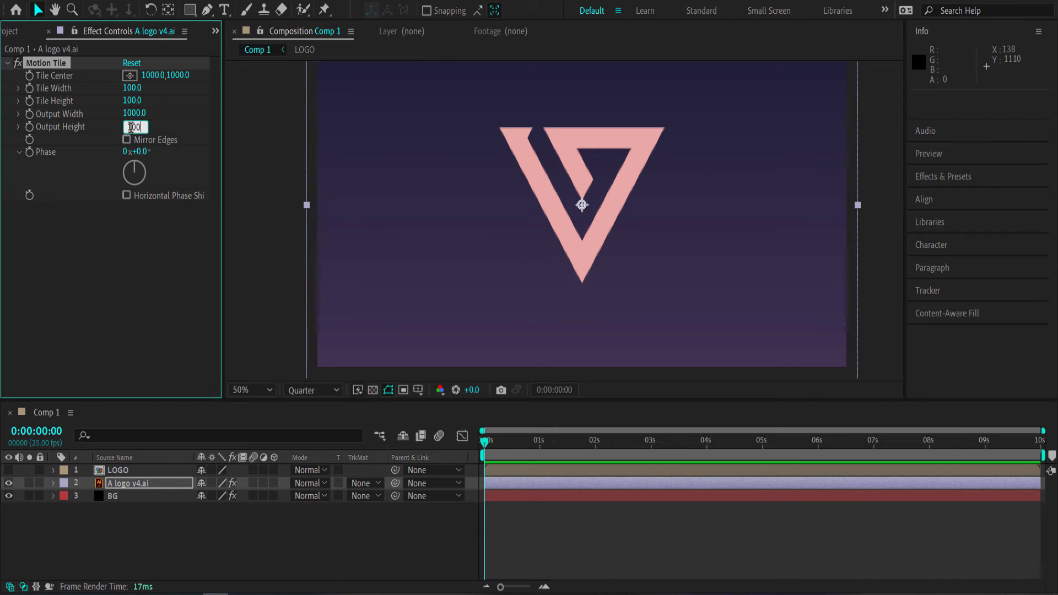
type("0")
key("Return")
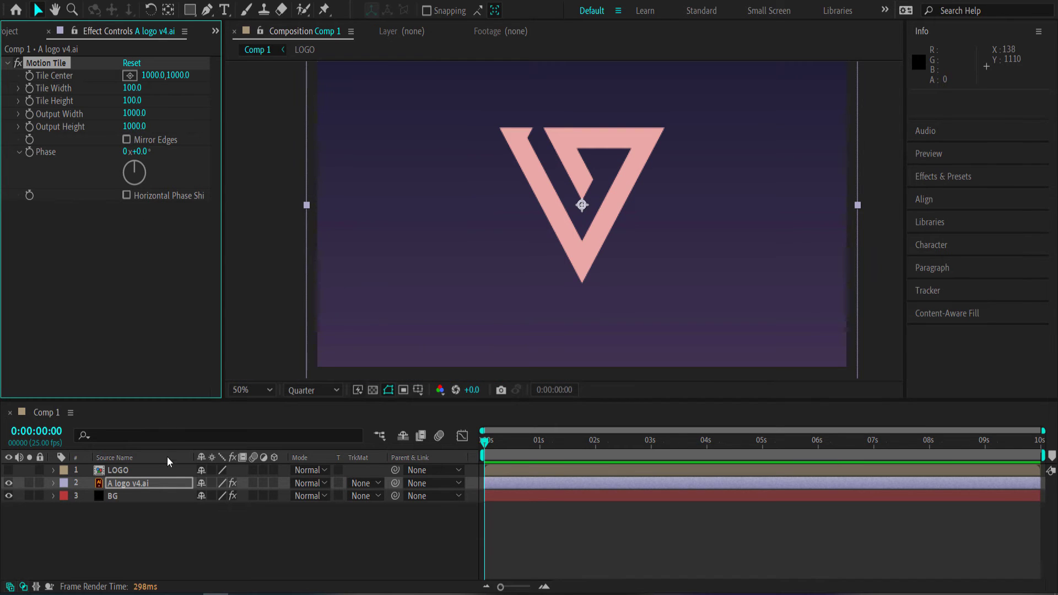
Scale the A logo v4.ai layer to 11% so its tiled copies form a repeating pattern.
left_click(161, 486)
key("s")
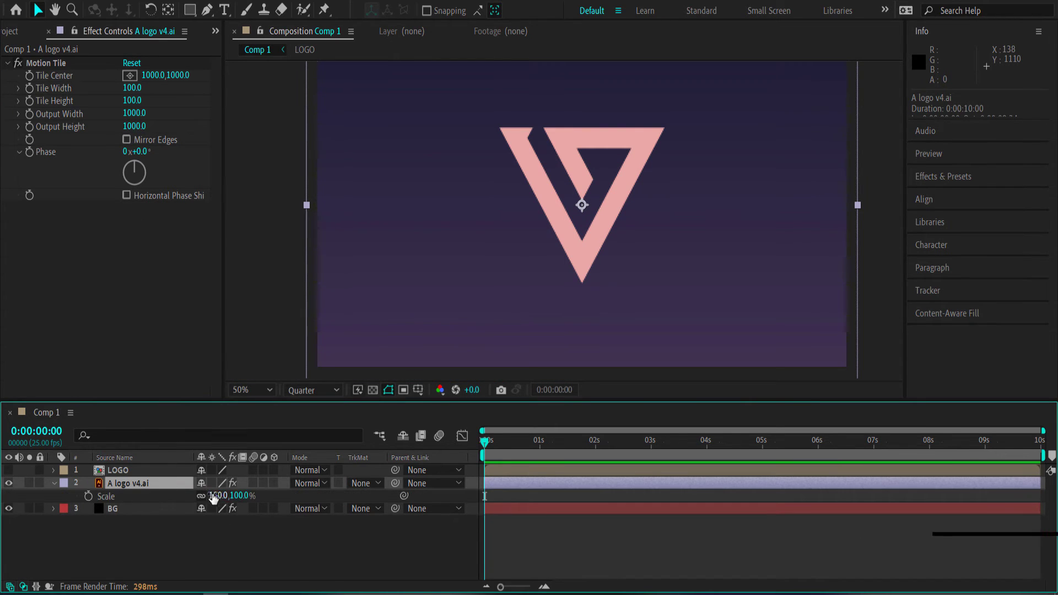
left_click(216, 497)
key("BackSpace")
type("11")
key("Return")
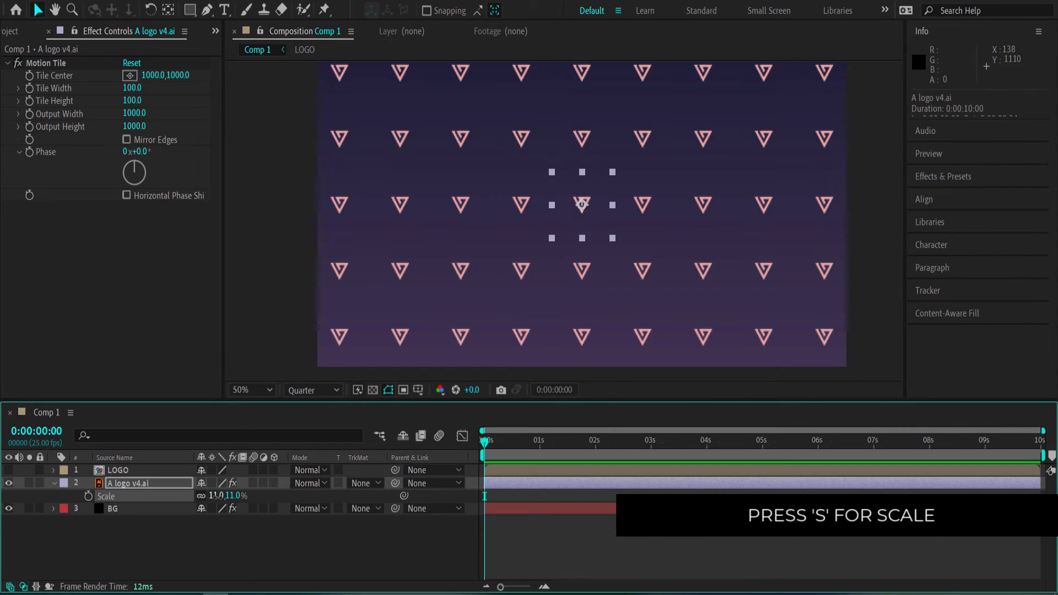
Set the A logo v4.ai layer's Rotation to 30° so the tiled pattern runs diagonally.
scroll(678, 158, "down", 2)
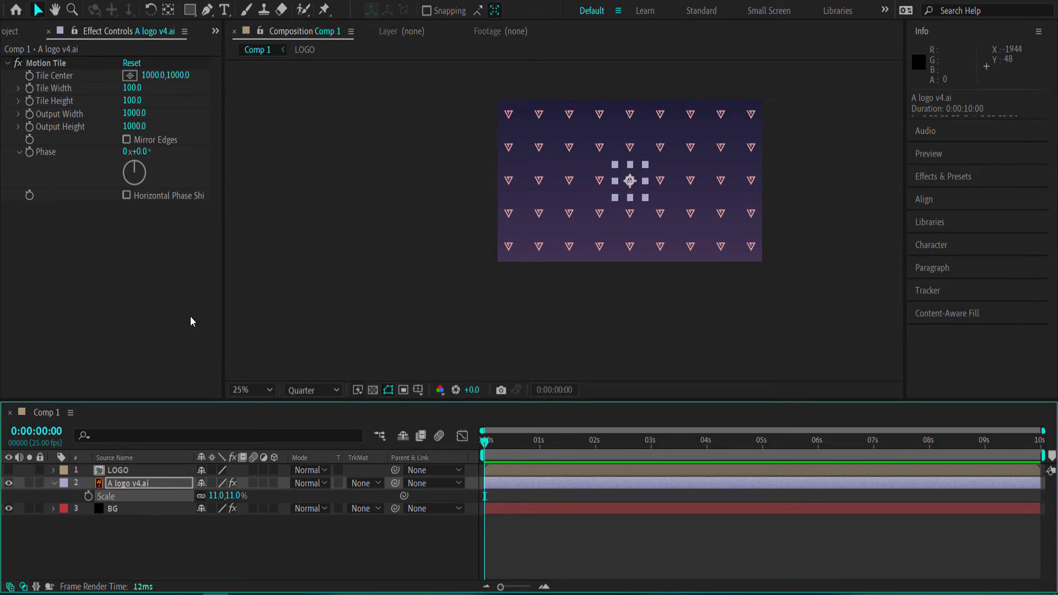
key("r")
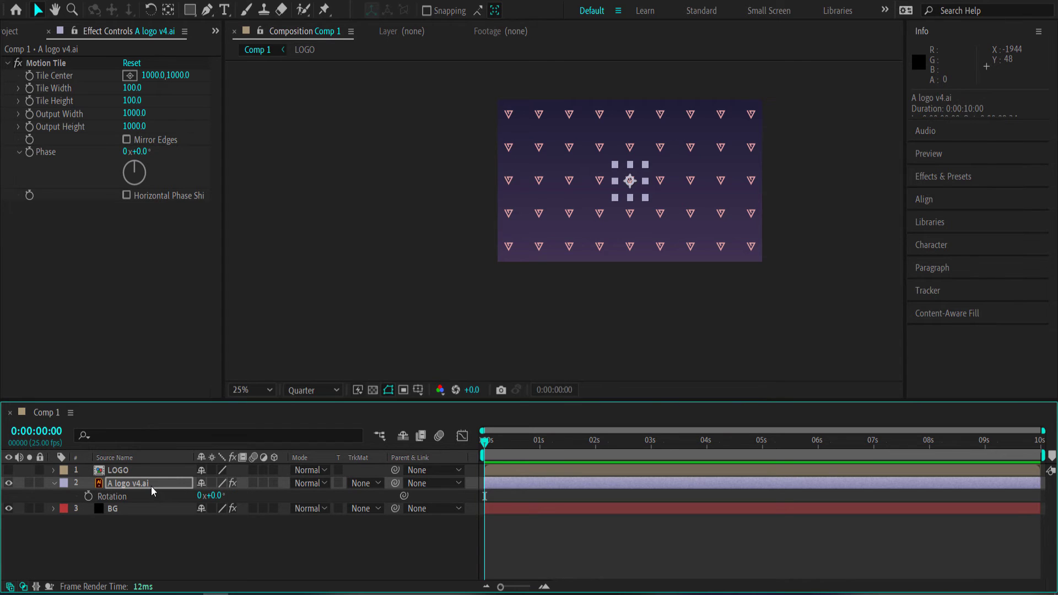
left_click(218, 496)
type("30")
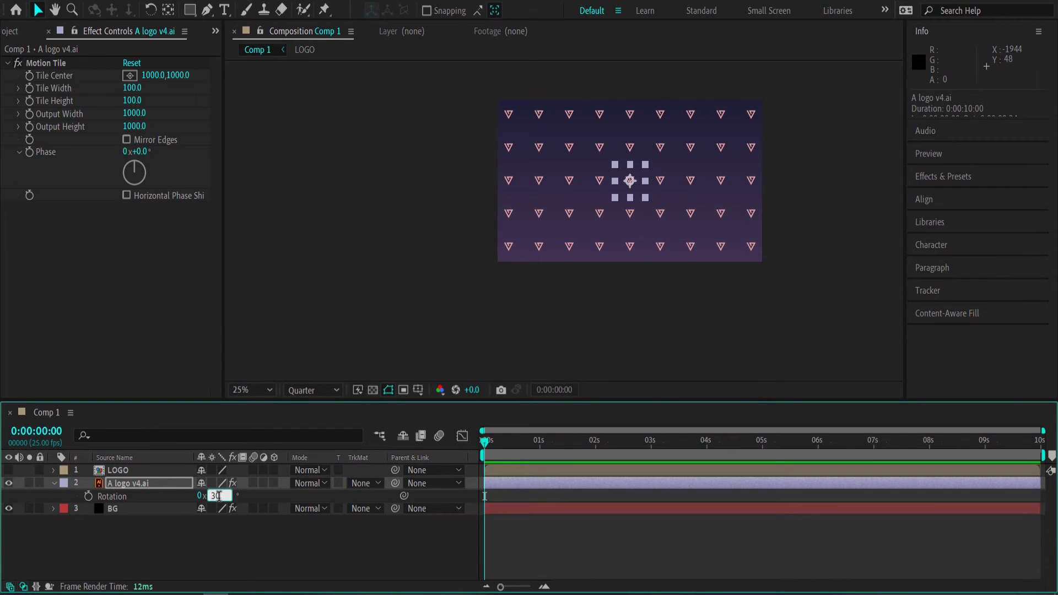
key("Return")
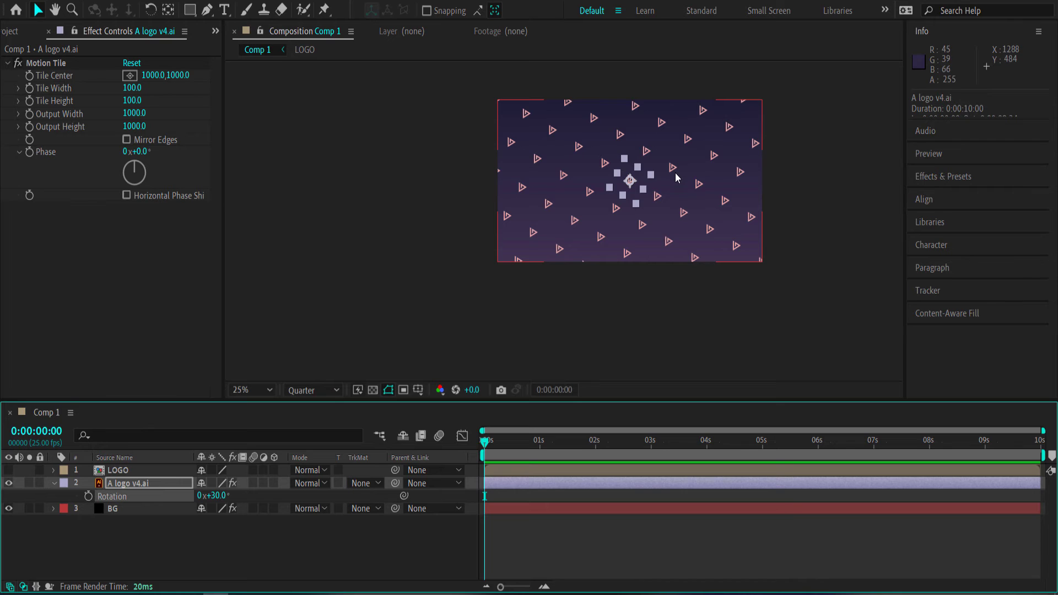
Keyframe Motion Tile's Tile Center from its current position at 0:00:00:00 to 1000,6000 at 0:00:09:24.
scroll(675, 157, "up", 1)
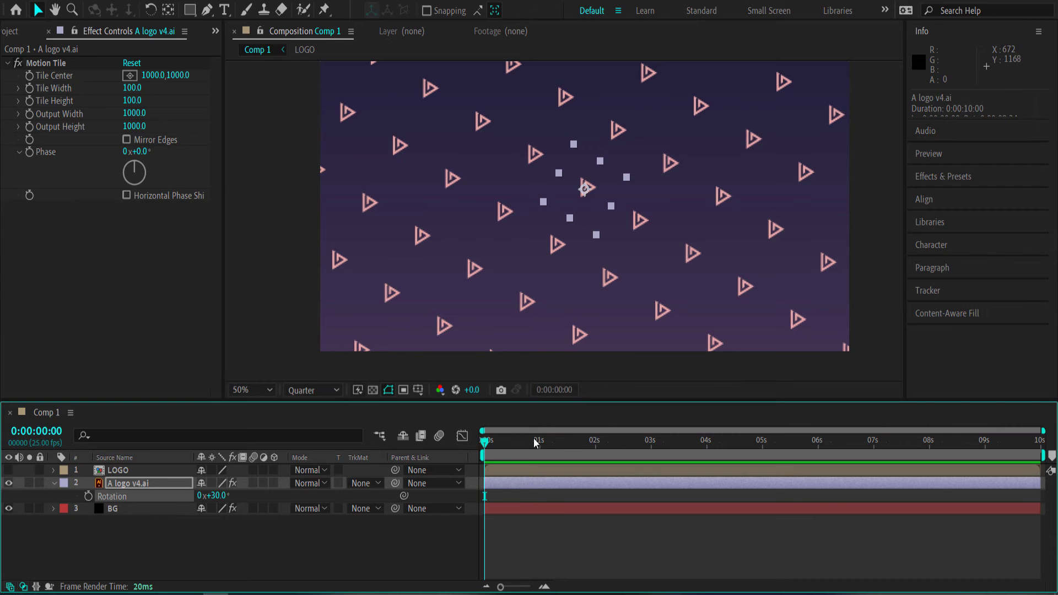
left_click(32, 80)
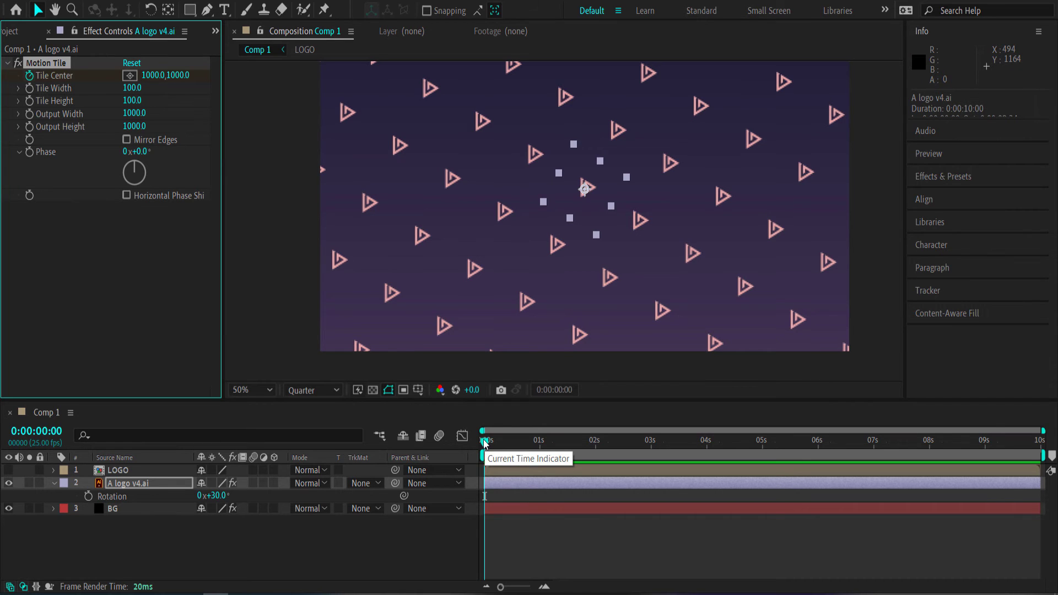
key("u")
left_click_drag(486, 446, 1054, 431)
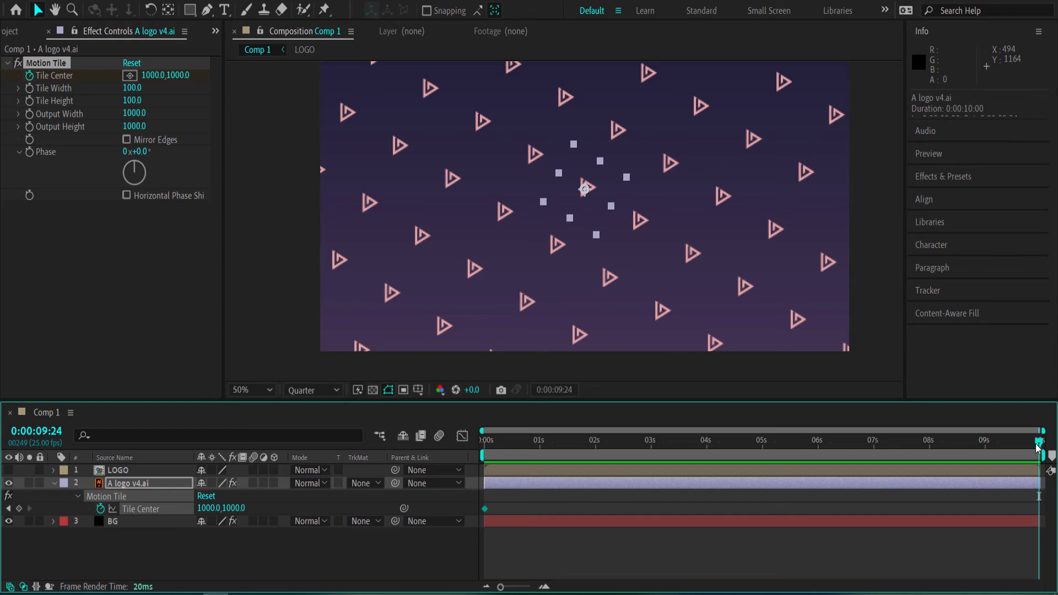
left_click(176, 75)
type("6")
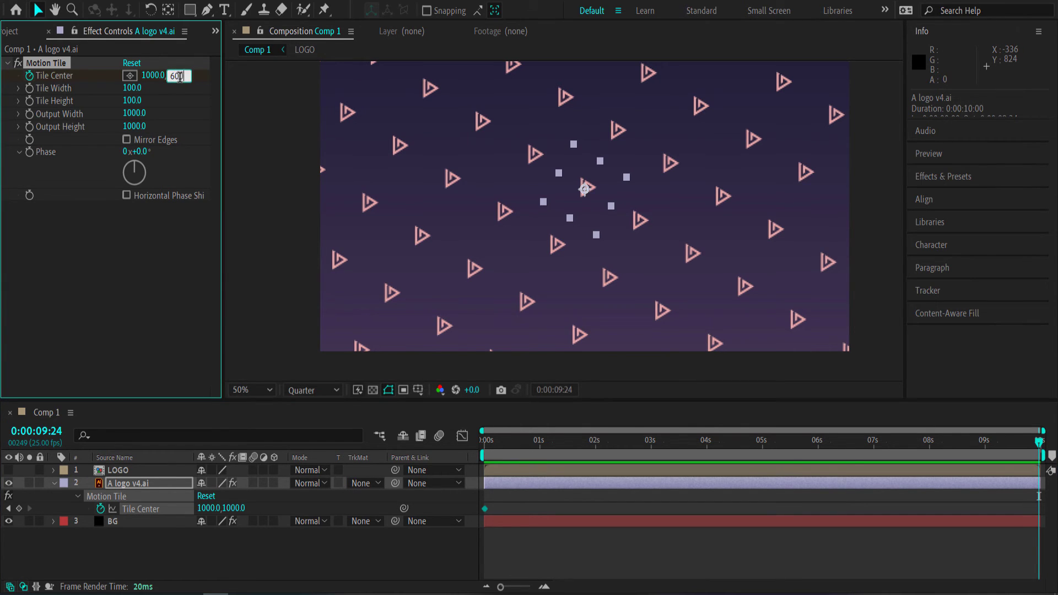
key("Return")
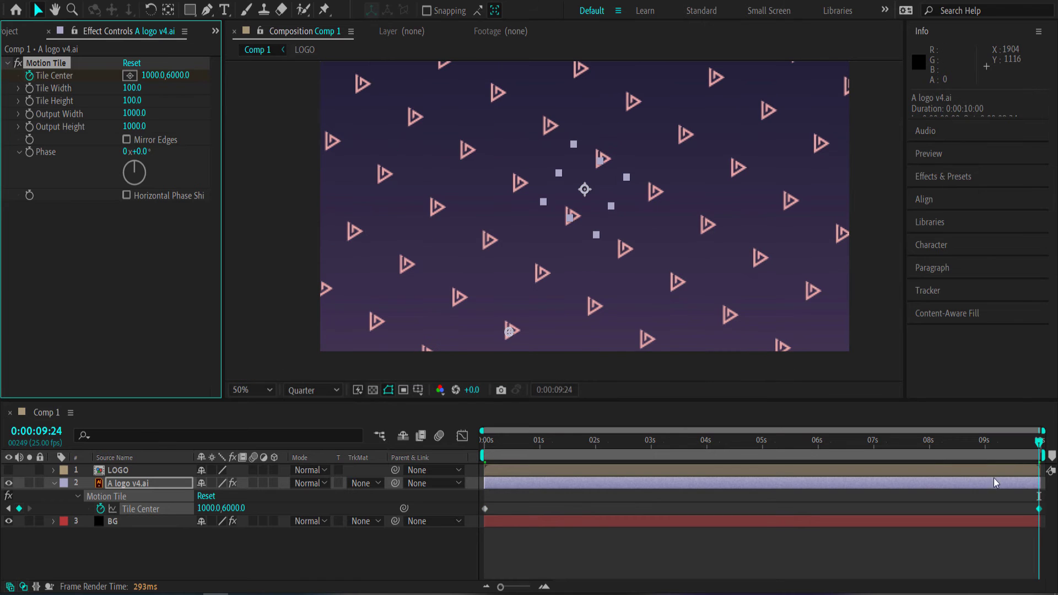
Play back the tiled pattern from several points in the timeline to check its drifting motion.
left_click_drag(1040, 439, 469, 465)
key("space")
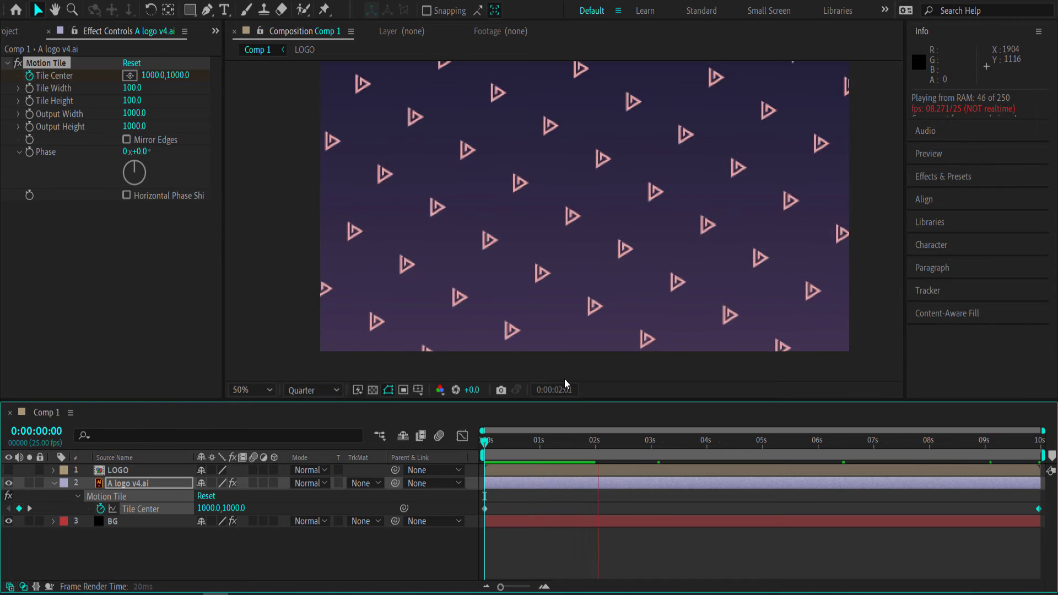
key("space")
left_click(580, 449)
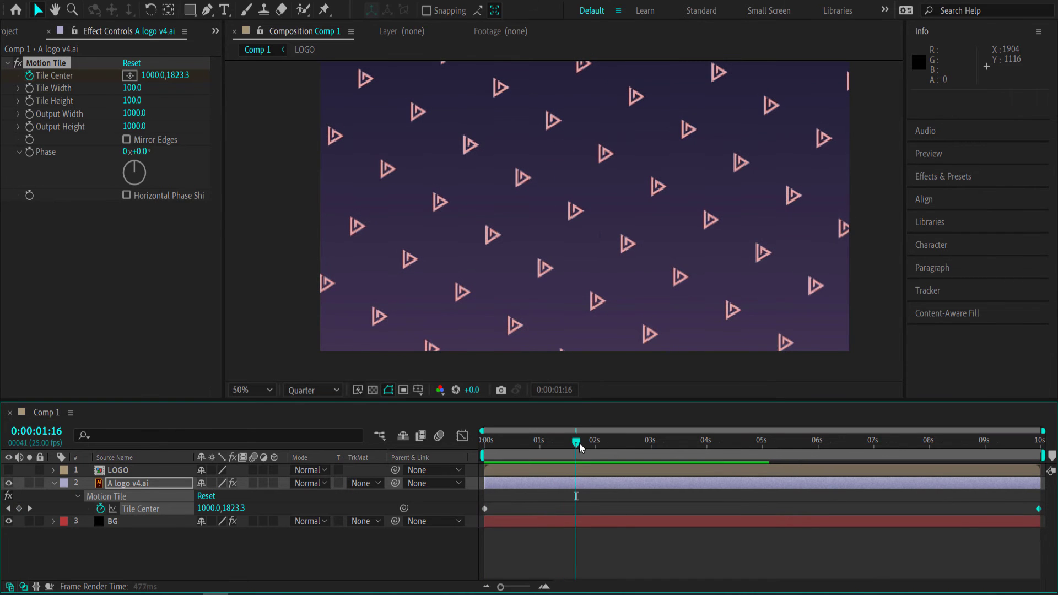
key("space")
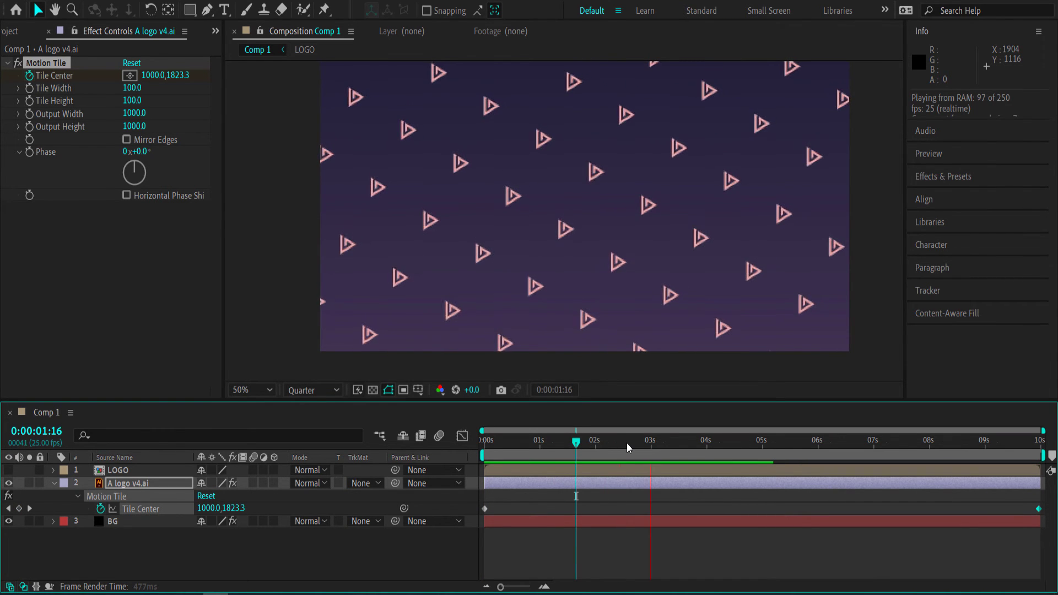
left_click(663, 444)
key("space")
key("space")
Keyframe Motion Tile's Phase from 0 at 0:00:00:00 to 5 full revolutions at 0:00:09:24.
key("Home")
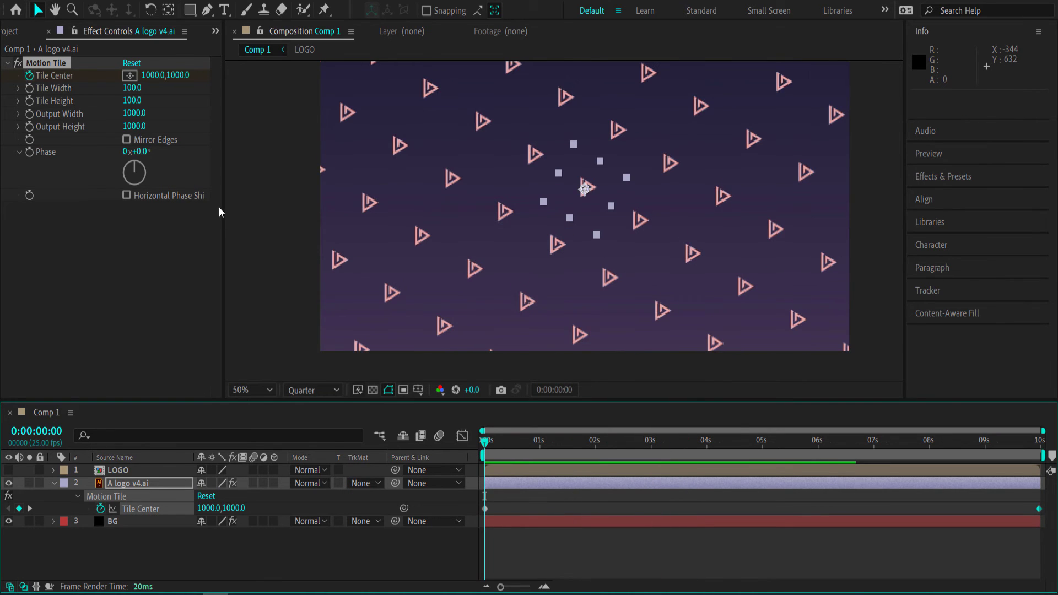
left_click(31, 153)
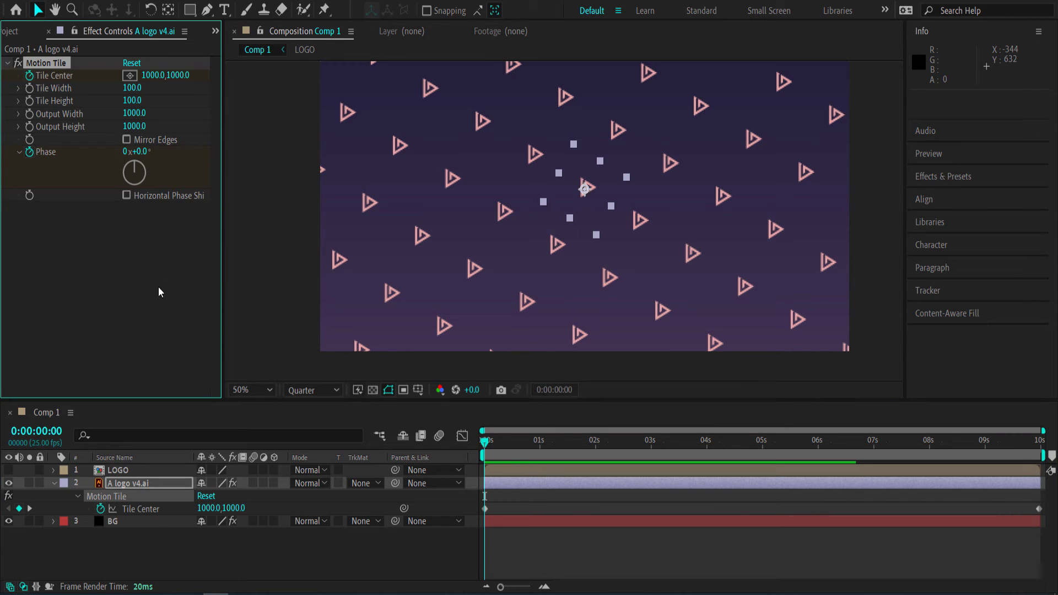
key("u")
key("u")
key("u")
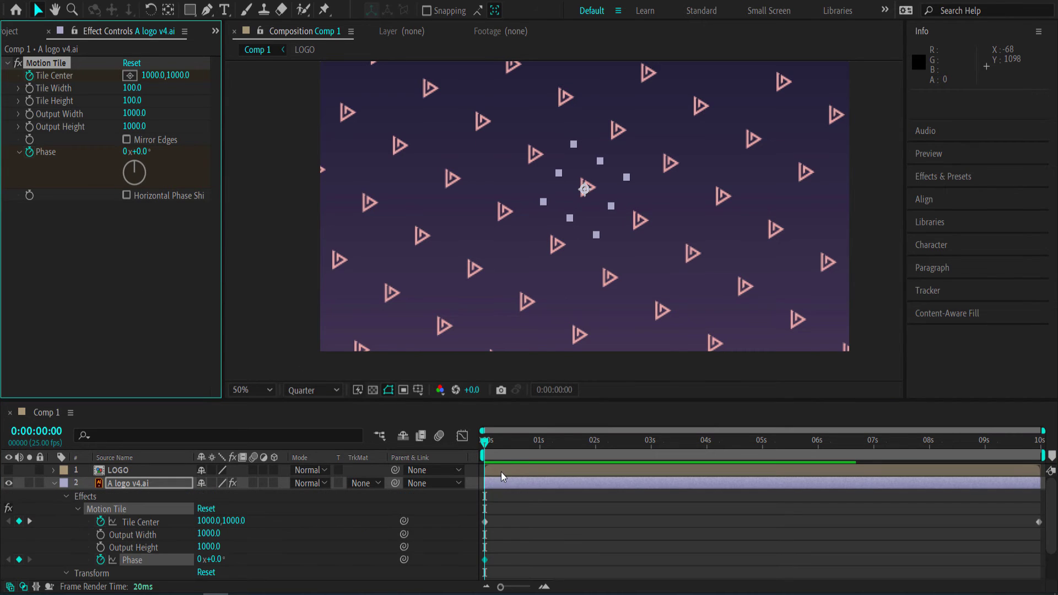
left_click_drag(485, 440, 1042, 430)
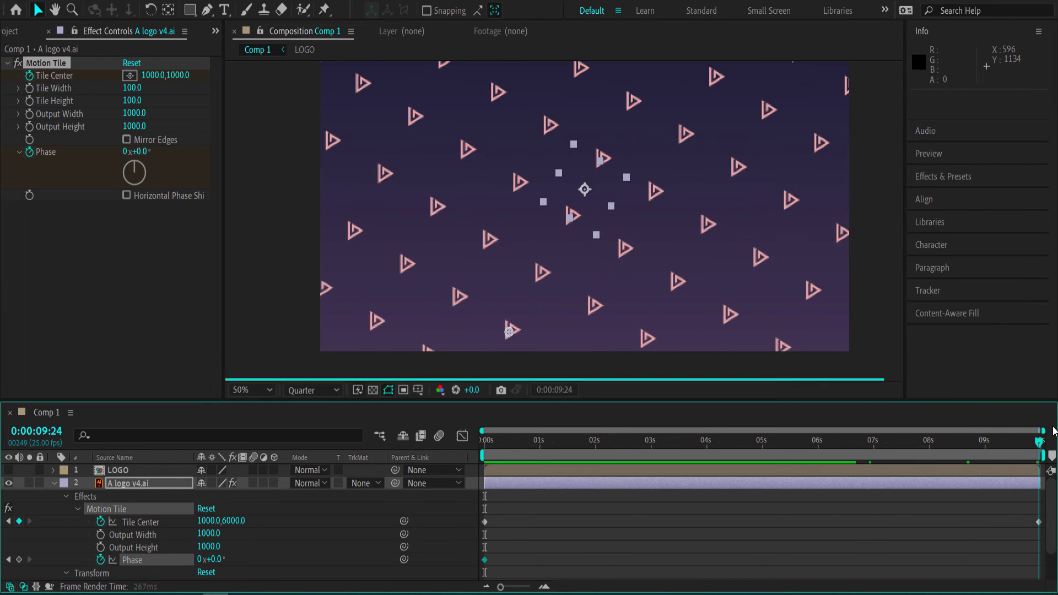
left_click(126, 152)
type("5")
key("Return")
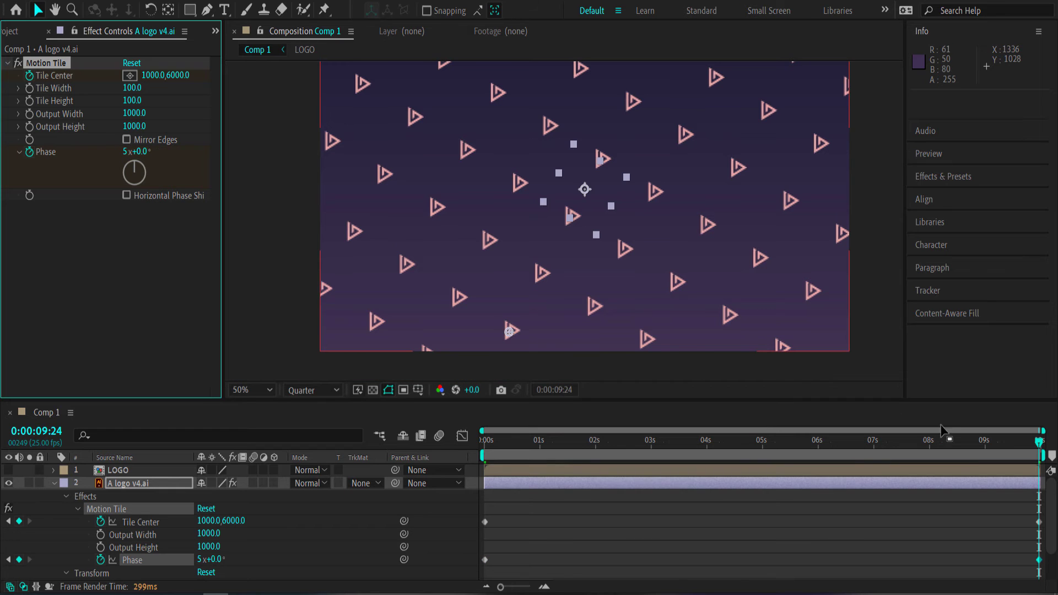
Play back the pattern animation from the start to check the phase motion.
left_click(1040, 446)
left_click_drag(955, 451, 470, 455)
key("space")
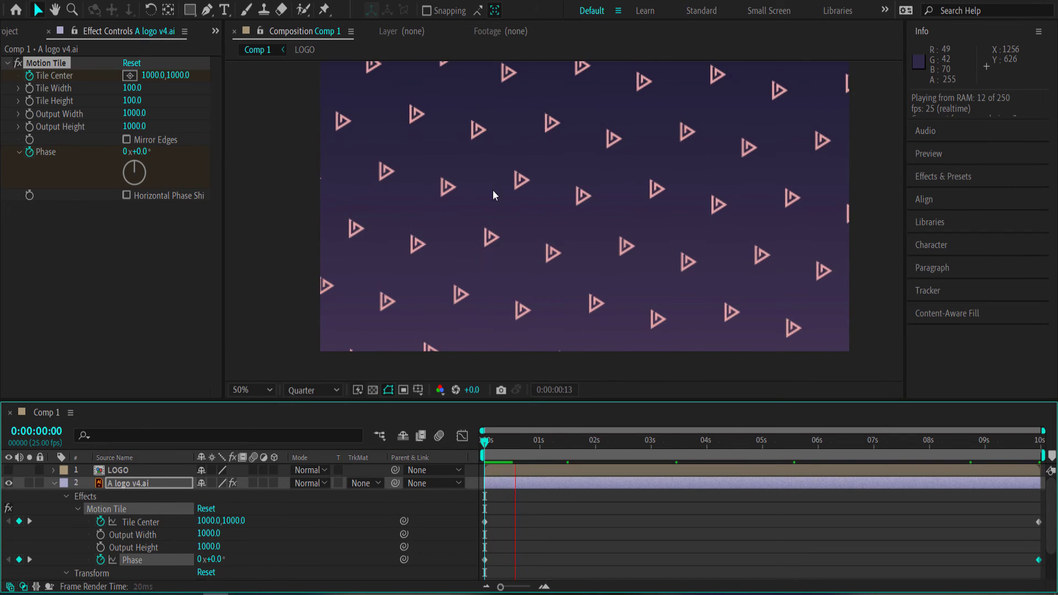
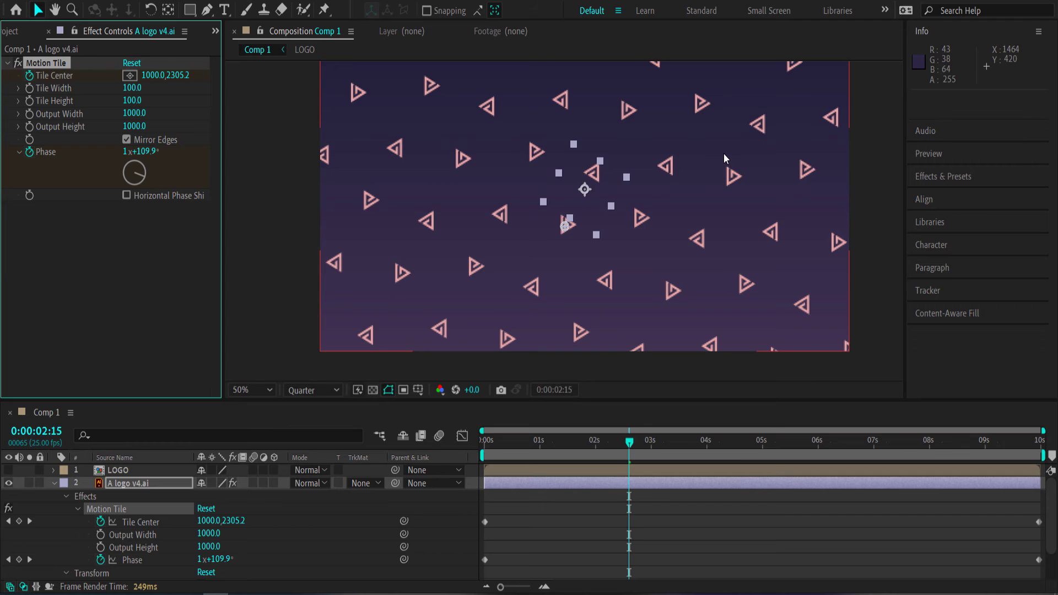
Show the LOGO layer above the pattern and set the A logo v4.ai layer's blending mode to Overlay.
left_click(8, 470)
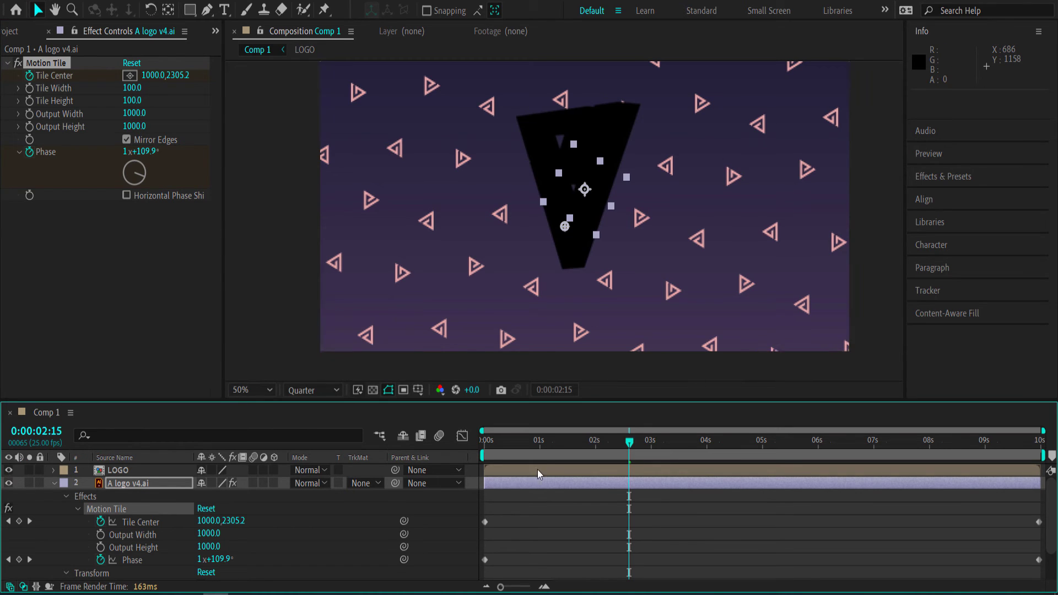
left_click_drag(630, 444, 524, 444)
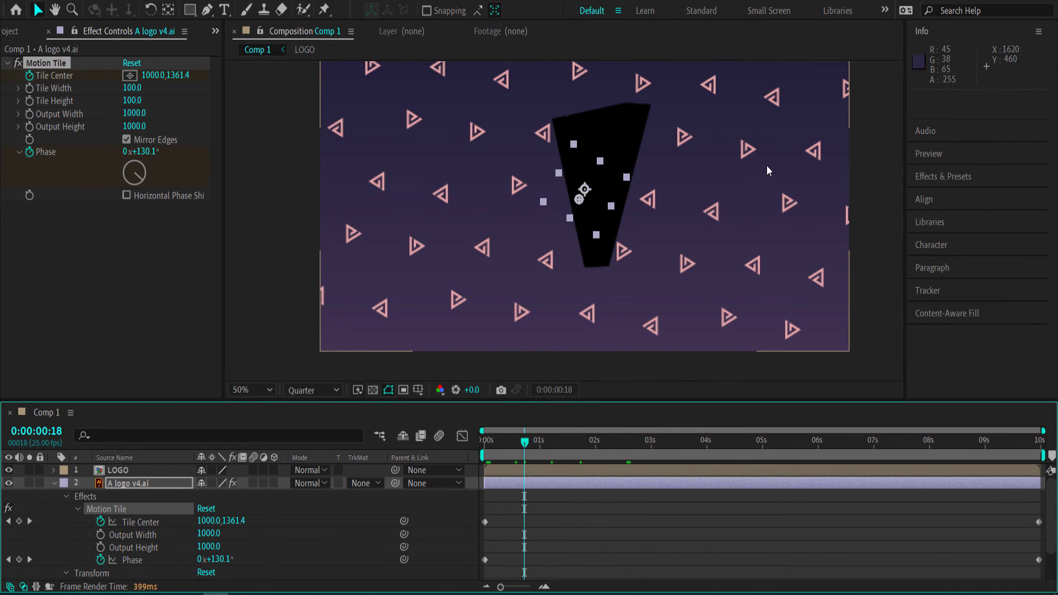
left_click(53, 484)
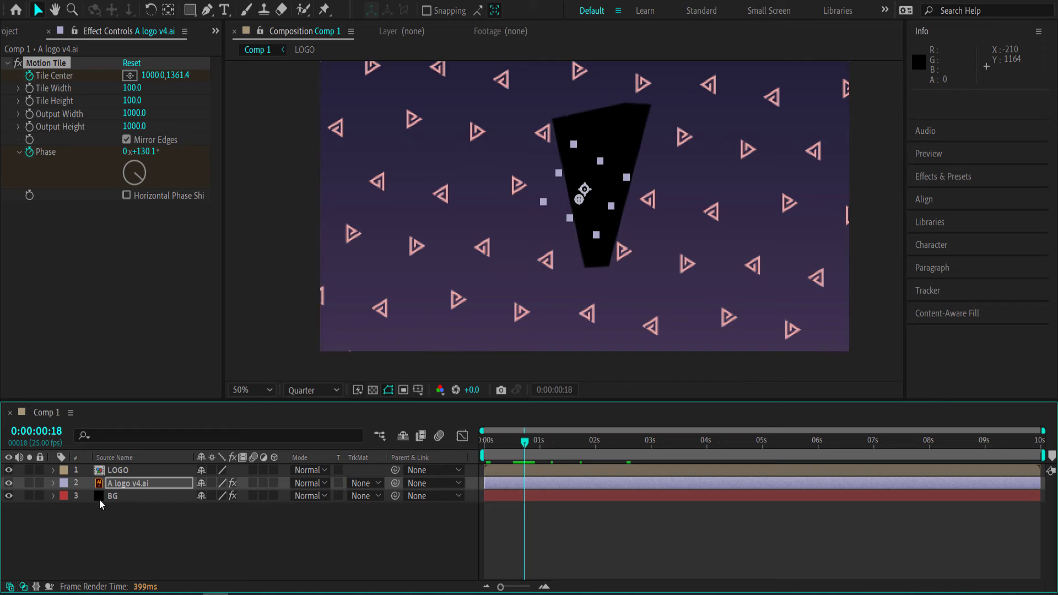
left_click(309, 484)
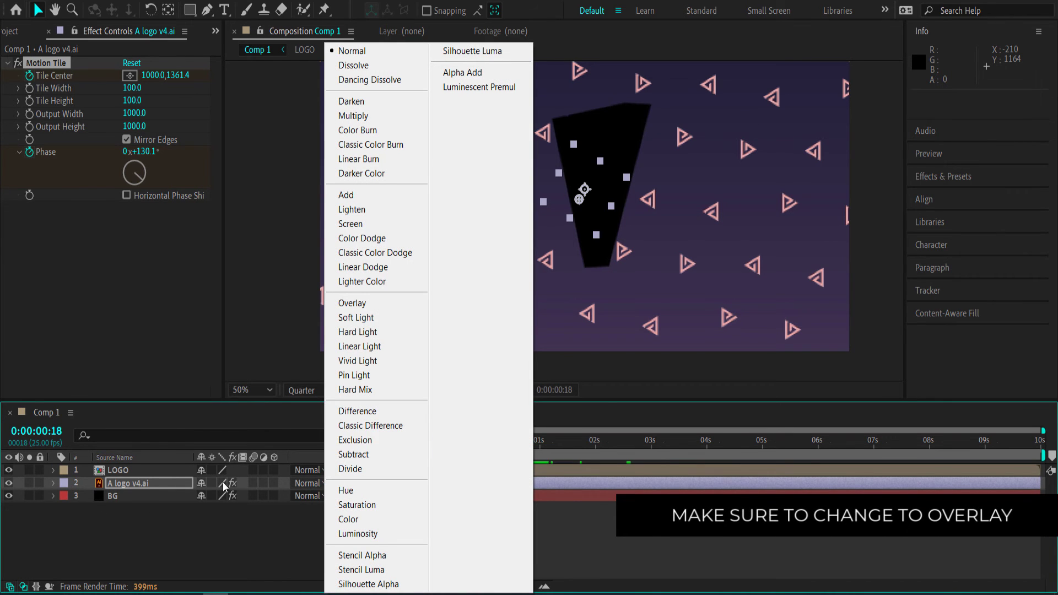
left_click(368, 303)
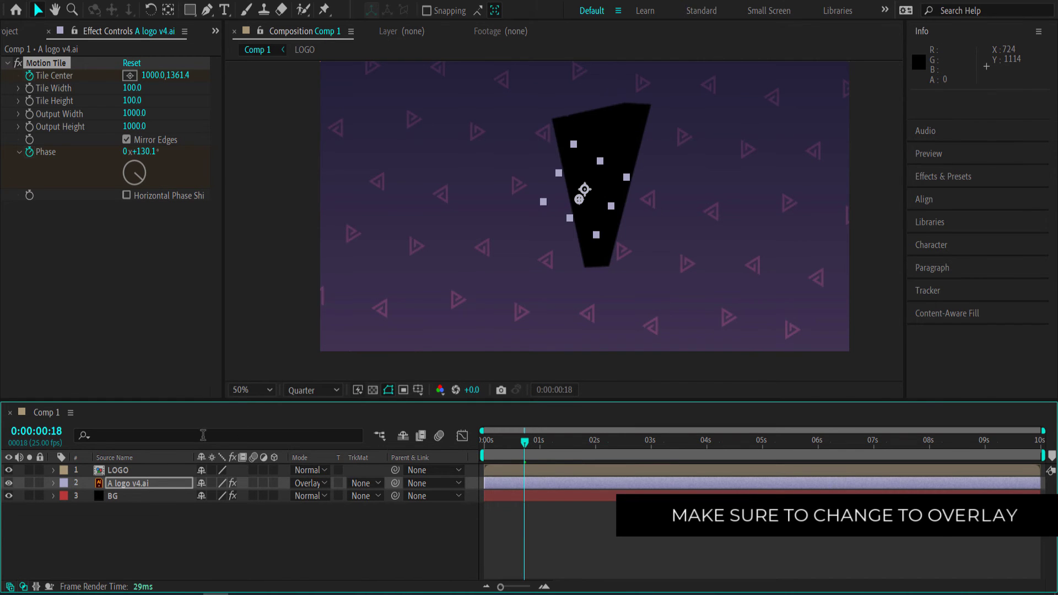
Add an adjustment layer above all layers in Comp 1 and apply the Noise effect to it.
right_click(164, 532)
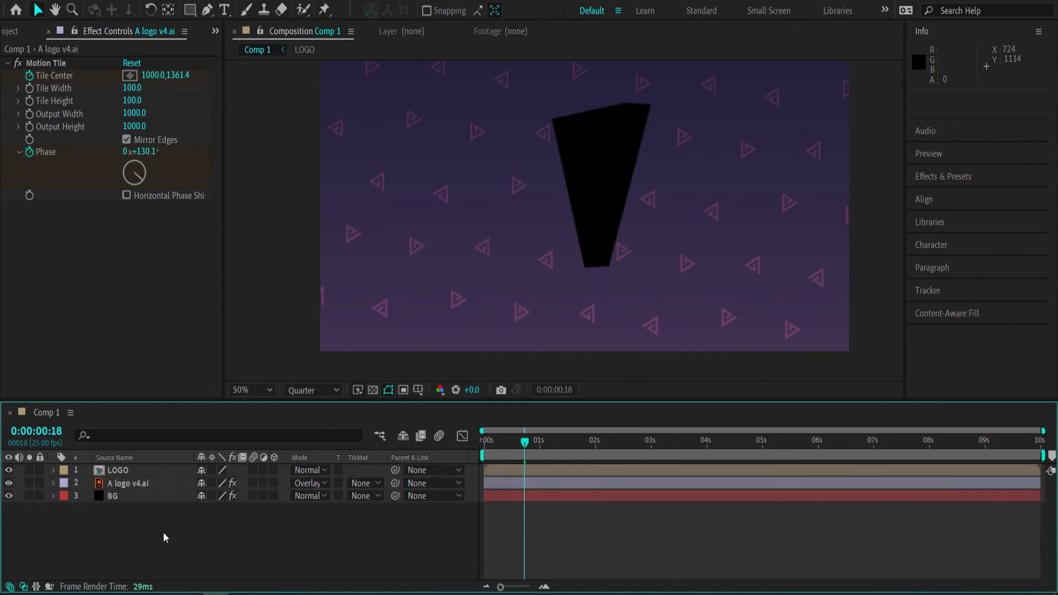
mouse_move(293, 380)
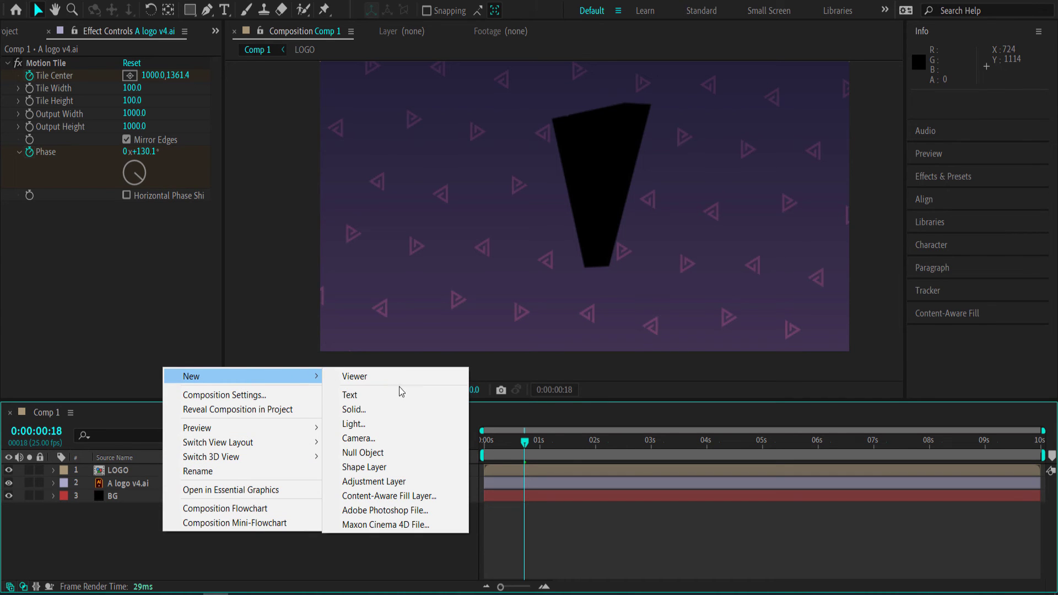
left_click(399, 483)
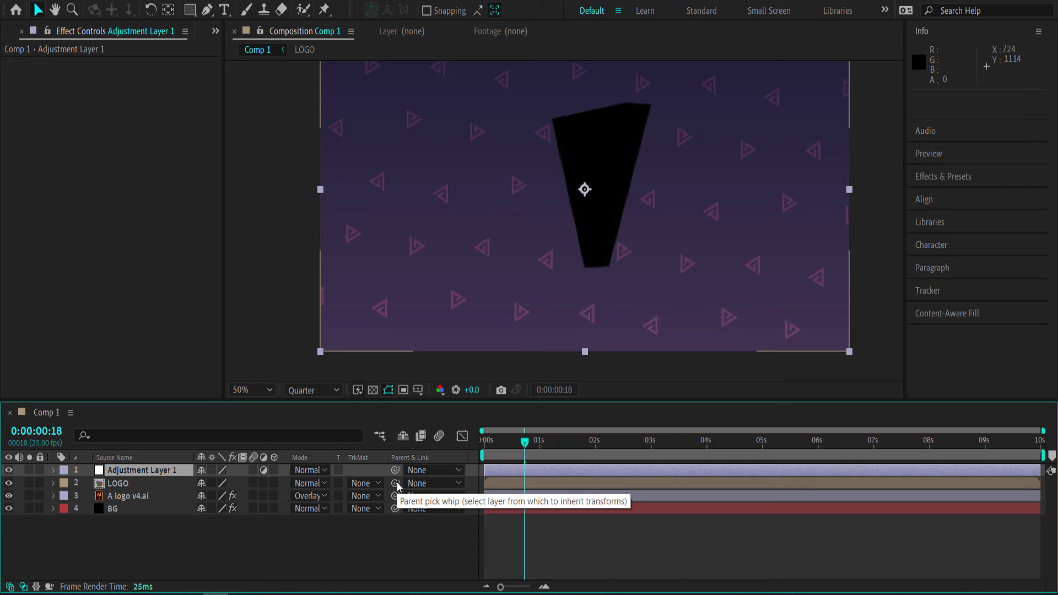
key("ctrl+space")
type("oisi")
key("BackSpace")
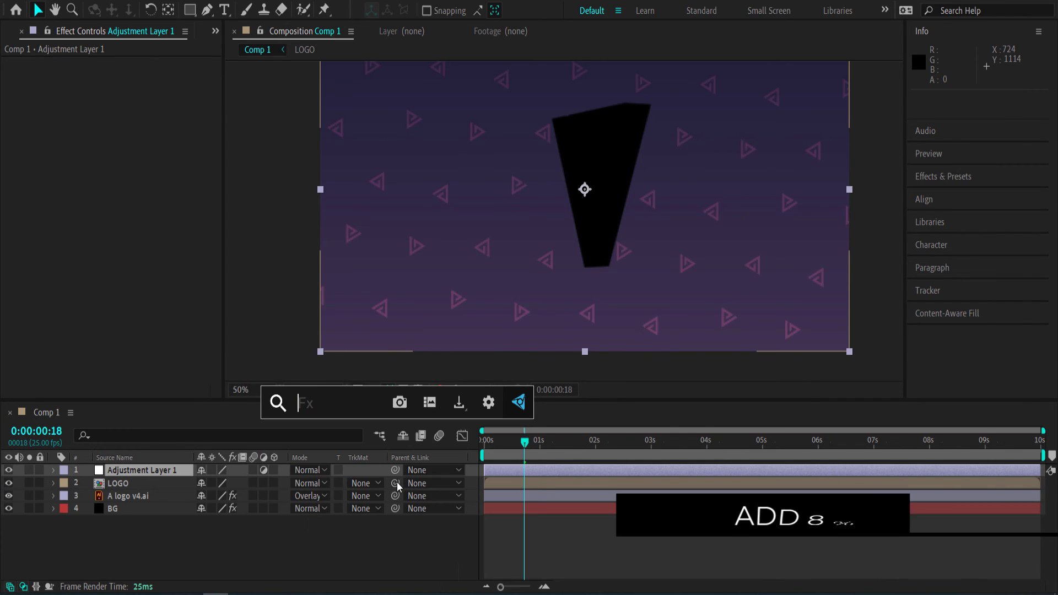
type("noise")
key("Return")
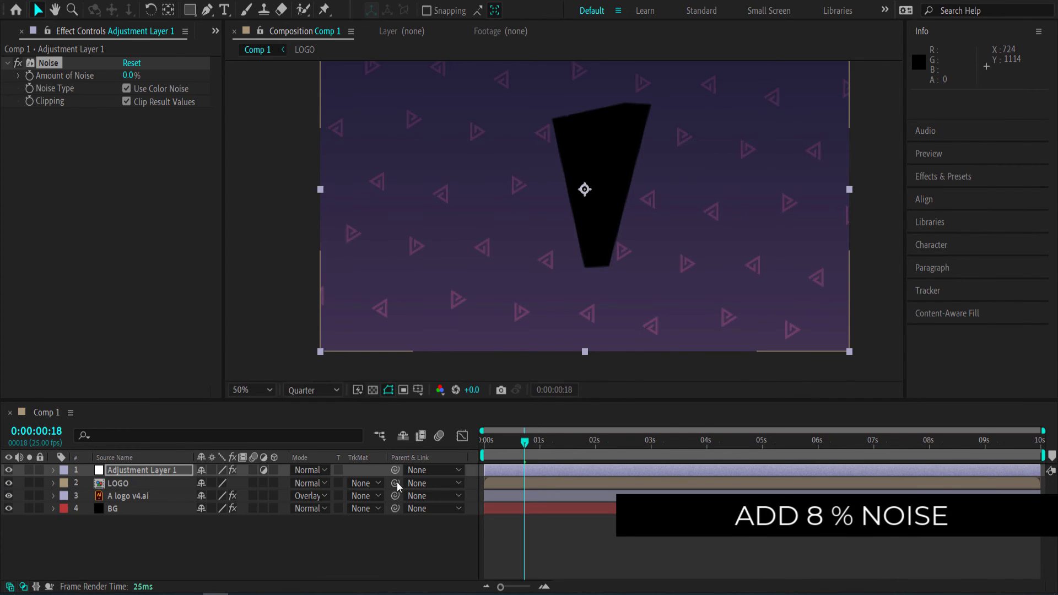
Set the adjustment layer's Amount of Noise to 8%.
left_click(129, 75)
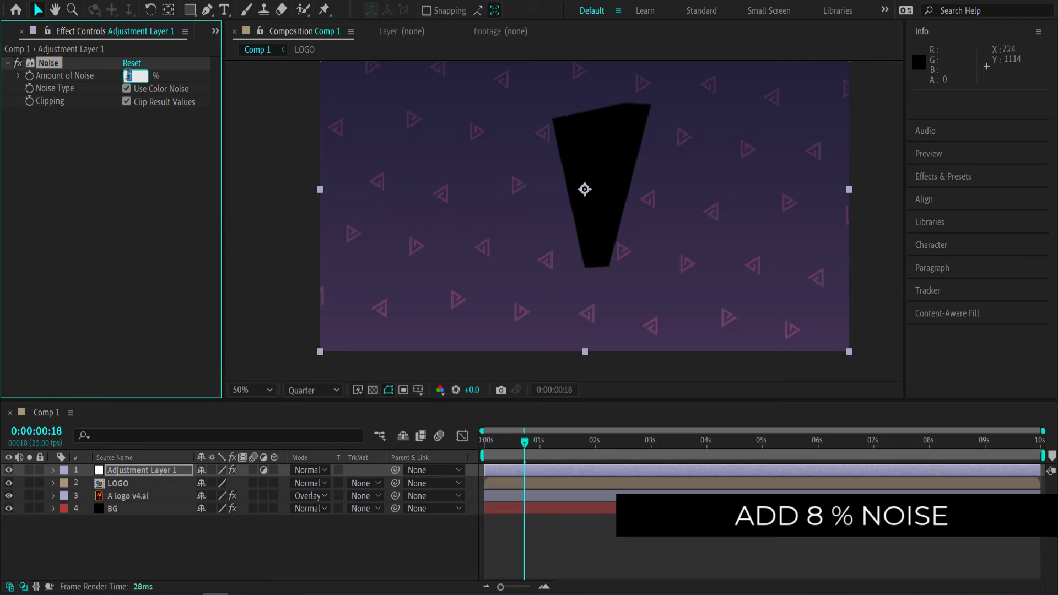
type("8.")
key("Return")
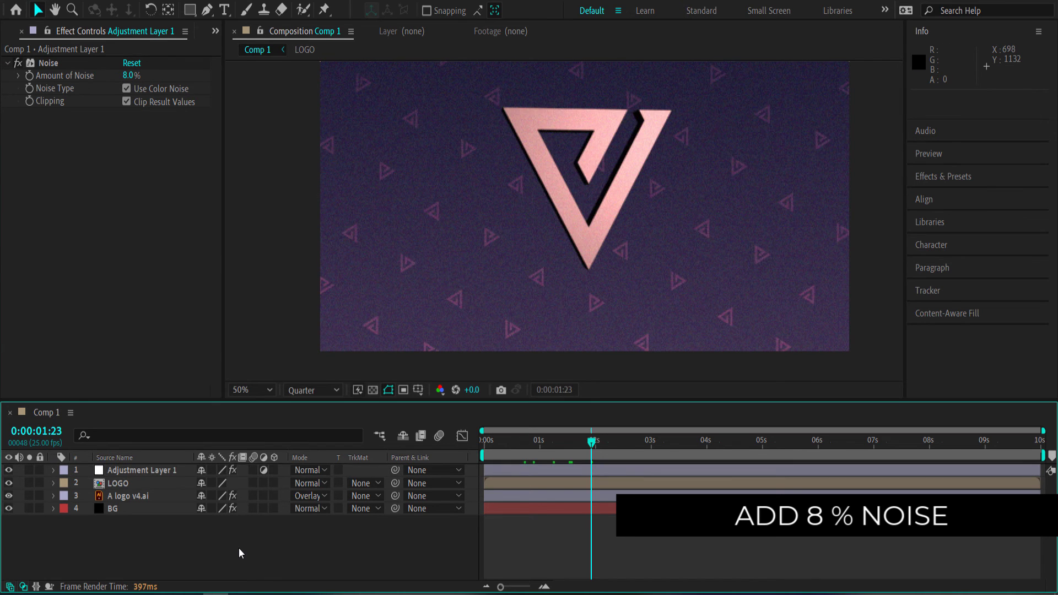
Add a second adjustment layer at the top of Comp 1 and apply the Curves effect to it.
right_click(239, 550)
mouse_move(303, 397)
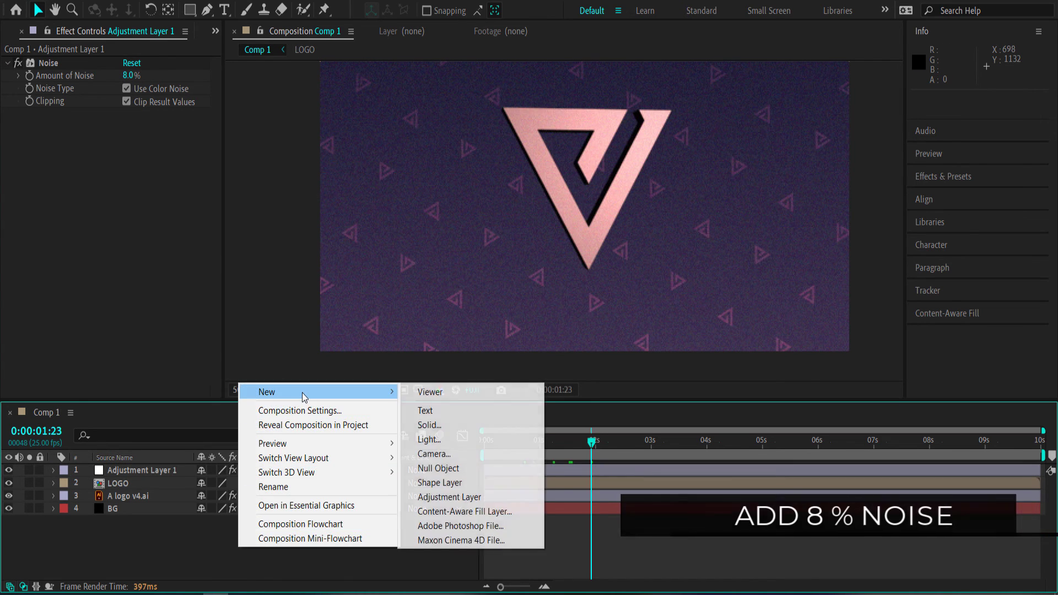
left_click(475, 496)
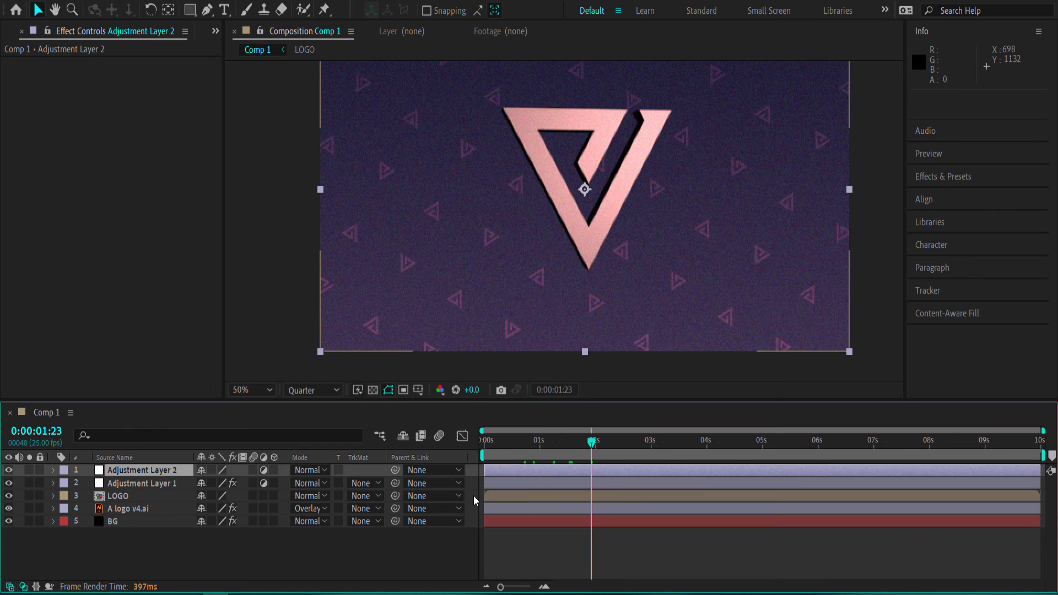
key("ctrl+space")
type("cruve")
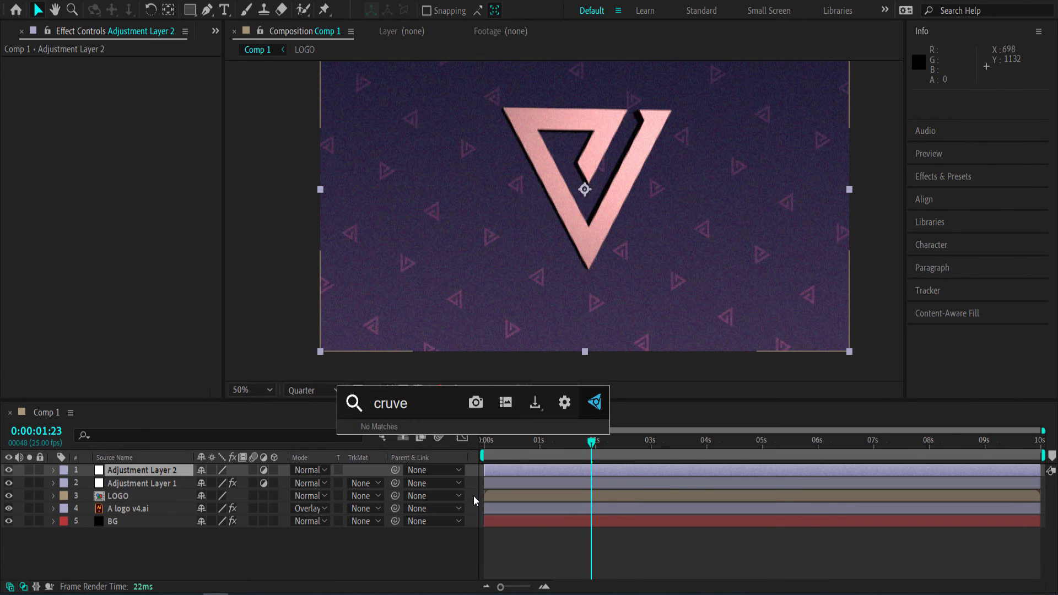
key("BackSpace")
key("BackSpace")
key("BackSpace")
key("BackSpace")
type("urv")
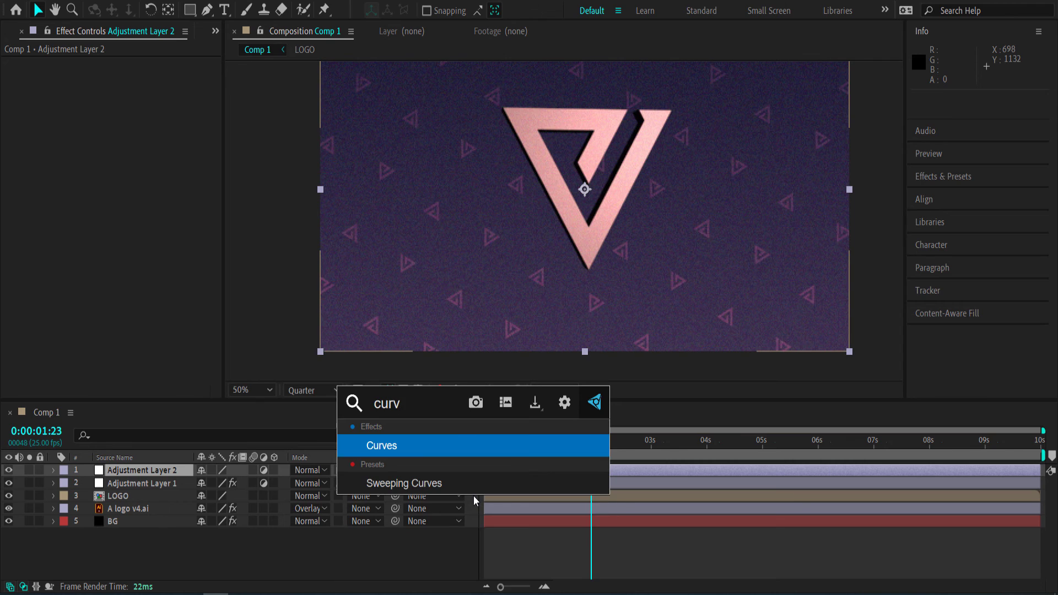
key("Return")
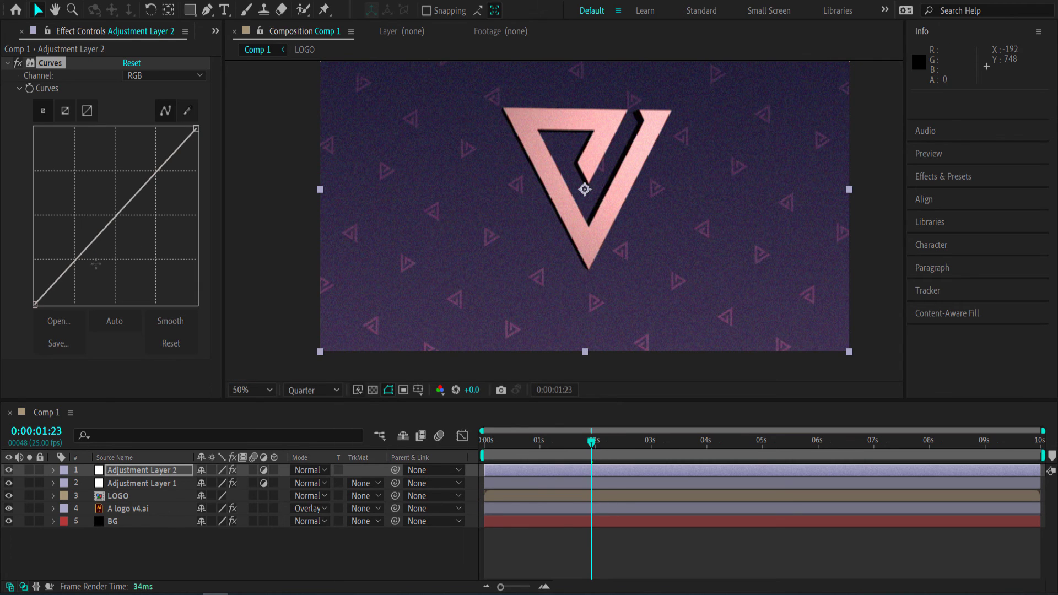
Shape the RGB curve into a gentle S with two points, darkening the shadows and slightly lifting the highlights.
left_click(75, 260)
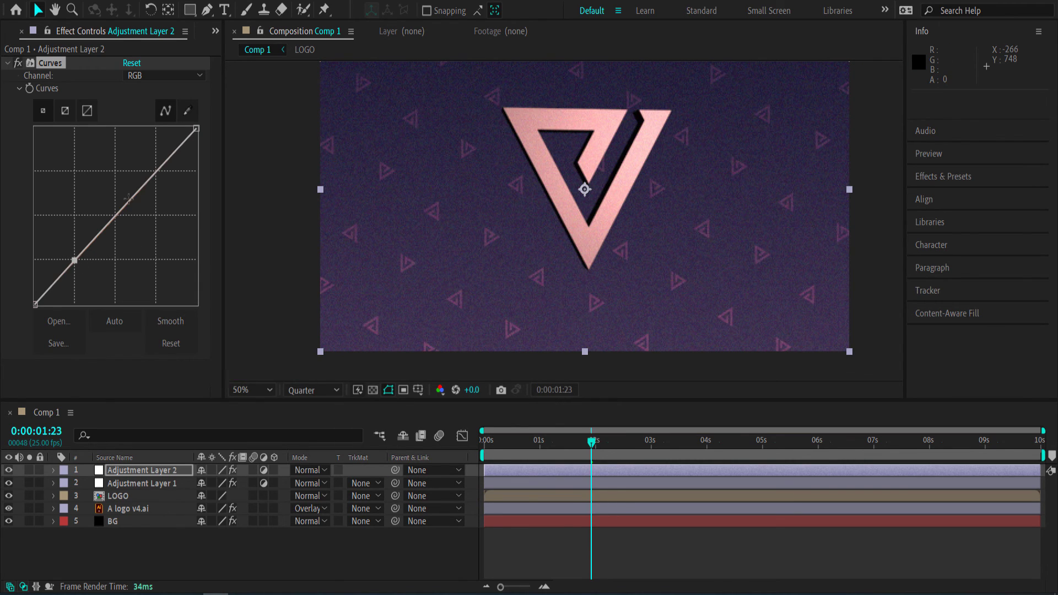
left_click(156, 170)
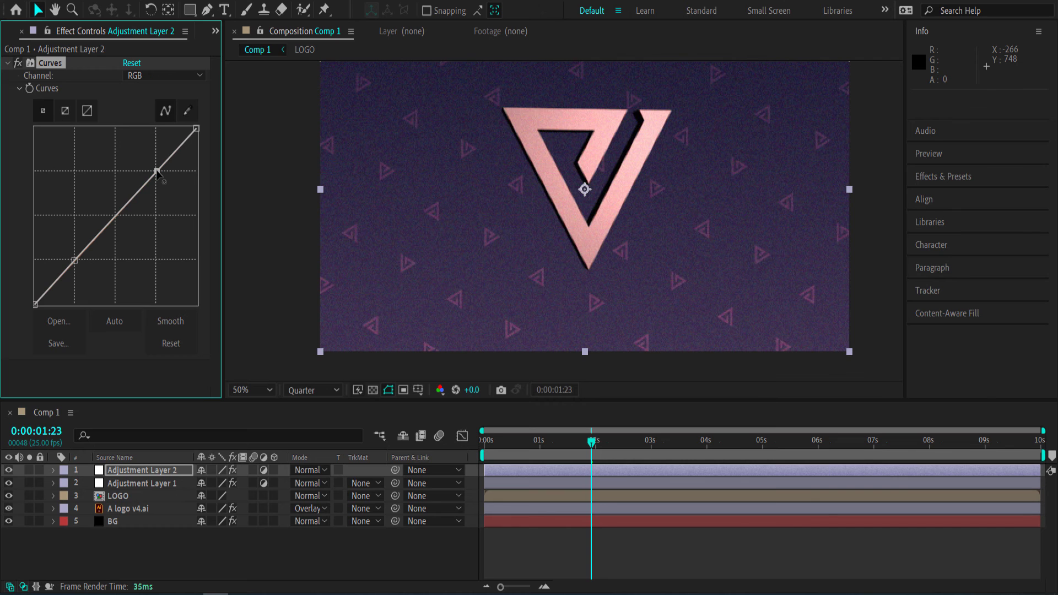
left_click_drag(74, 260, 90, 258)
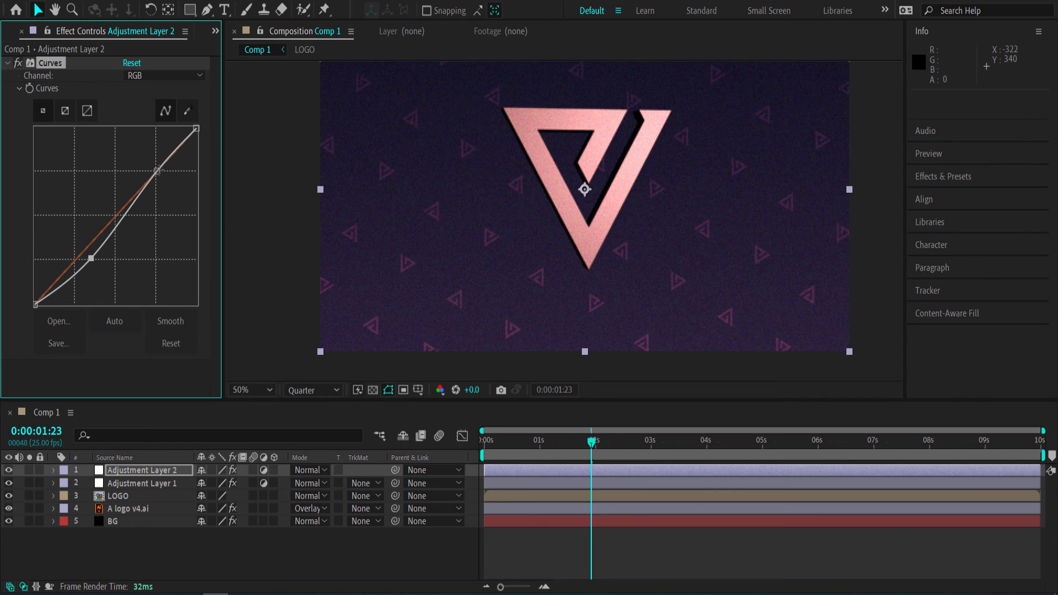
left_click_drag(157, 170, 150, 170)
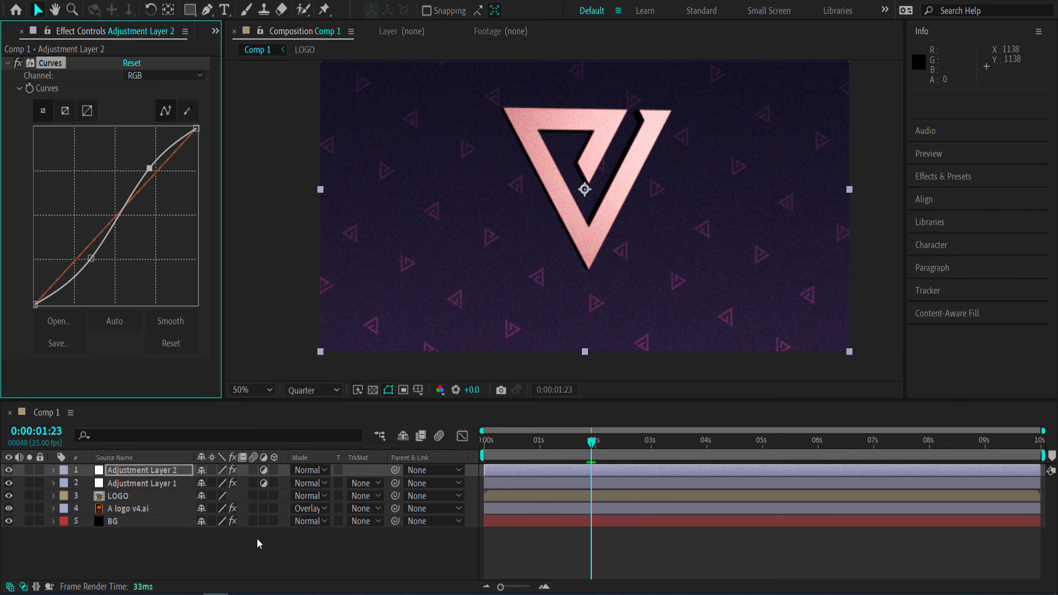
Set a starting Scale keyframe at 100% on the LOGO layer at 0:00:00:00.
left_click(122, 496)
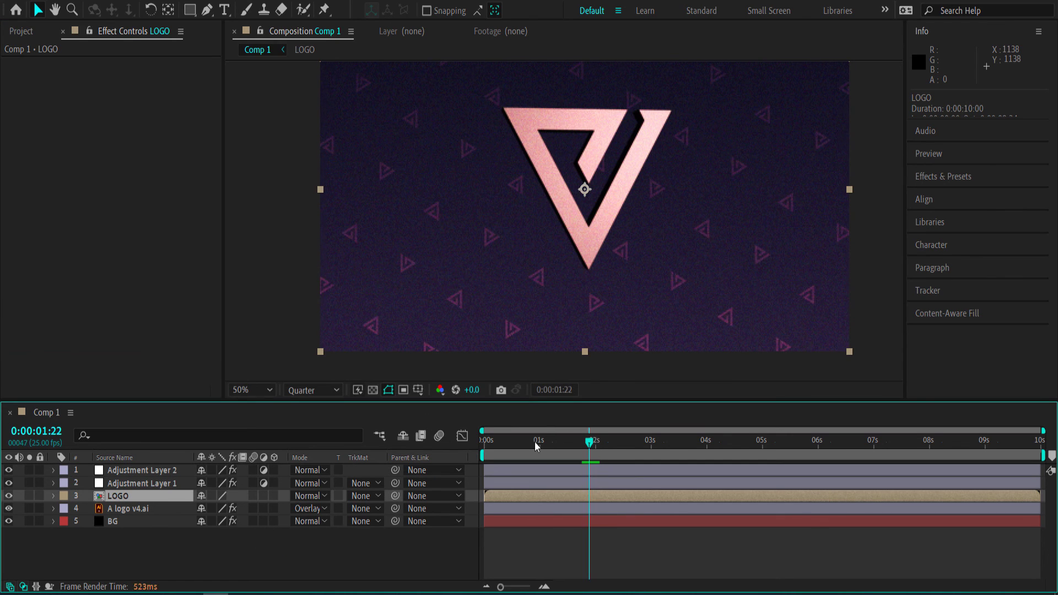
left_click_drag(591, 441, 461, 445)
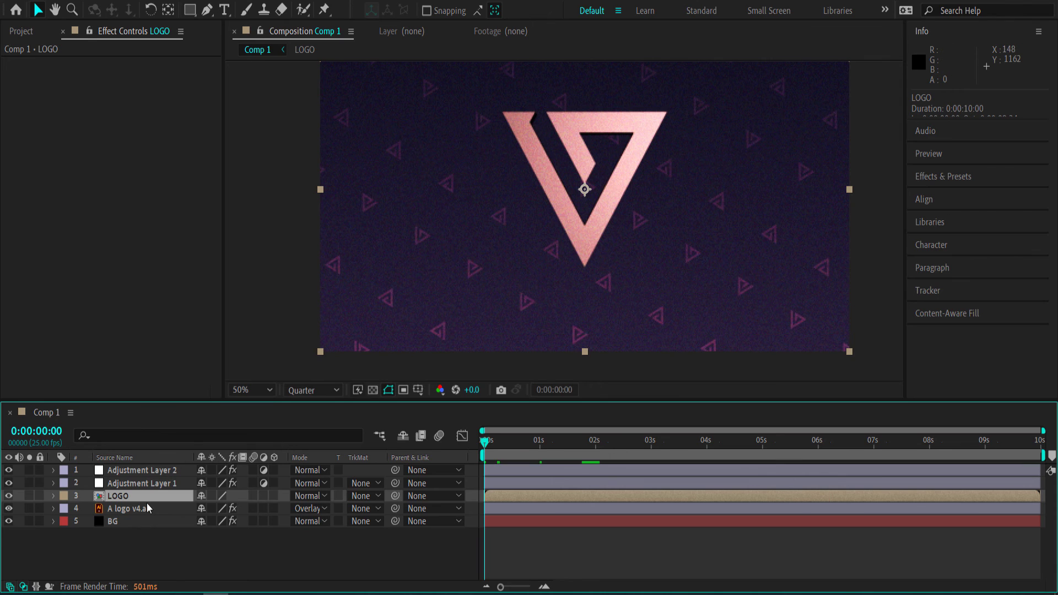
key("s")
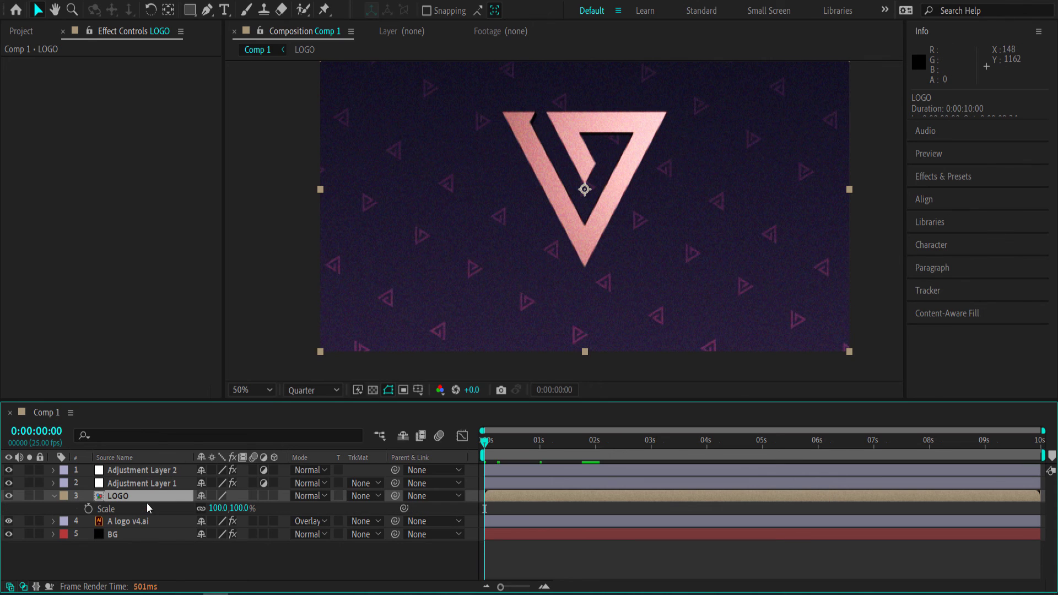
left_click(89, 510)
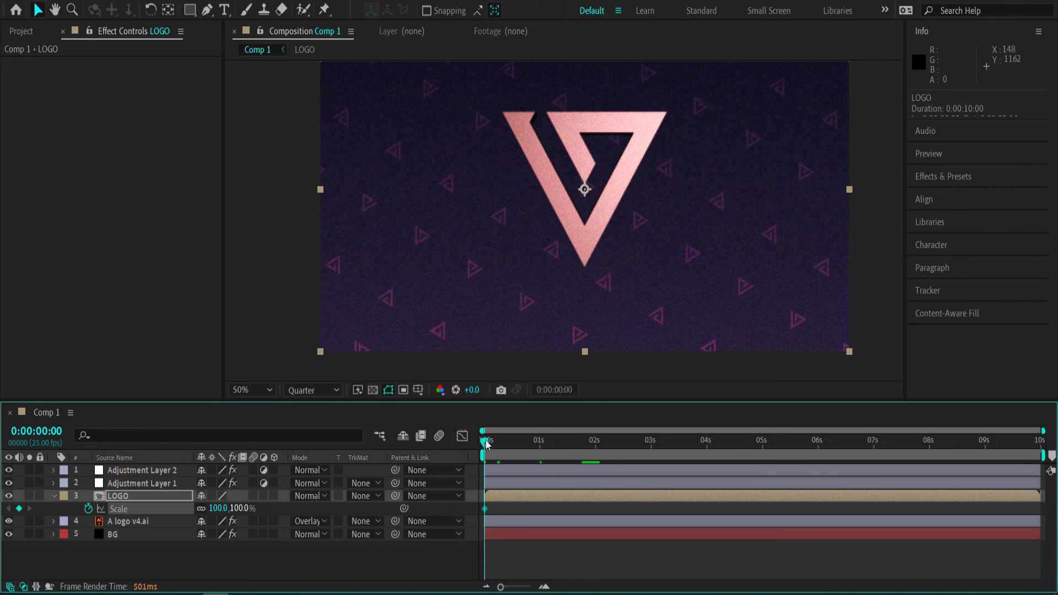
Set the LOGO layer's Scale to 120% at the last frame, 0:00:09:24.
left_click_drag(487, 444, 1041, 443)
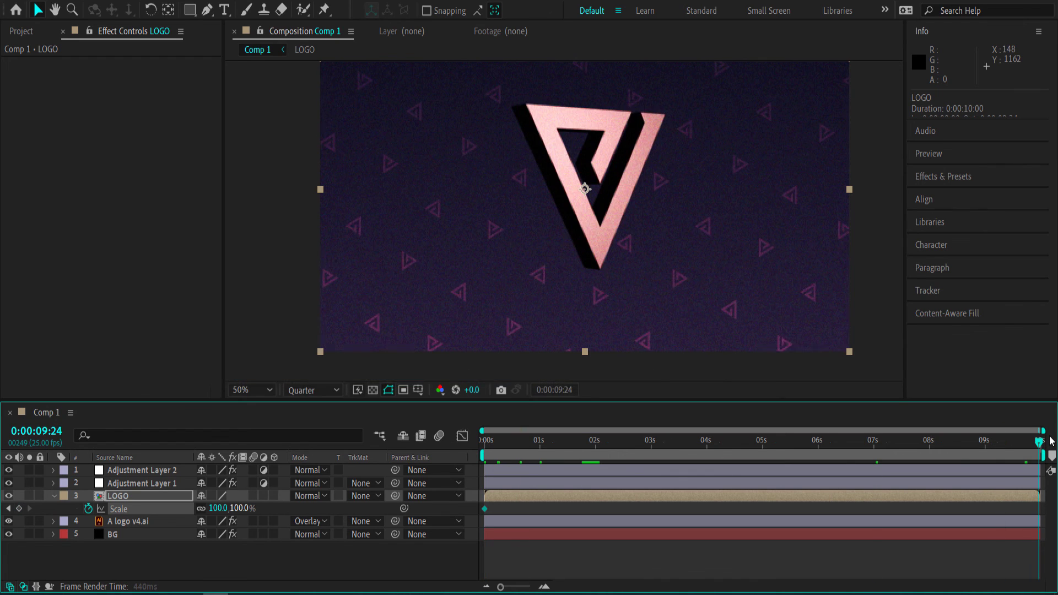
left_click(220, 508)
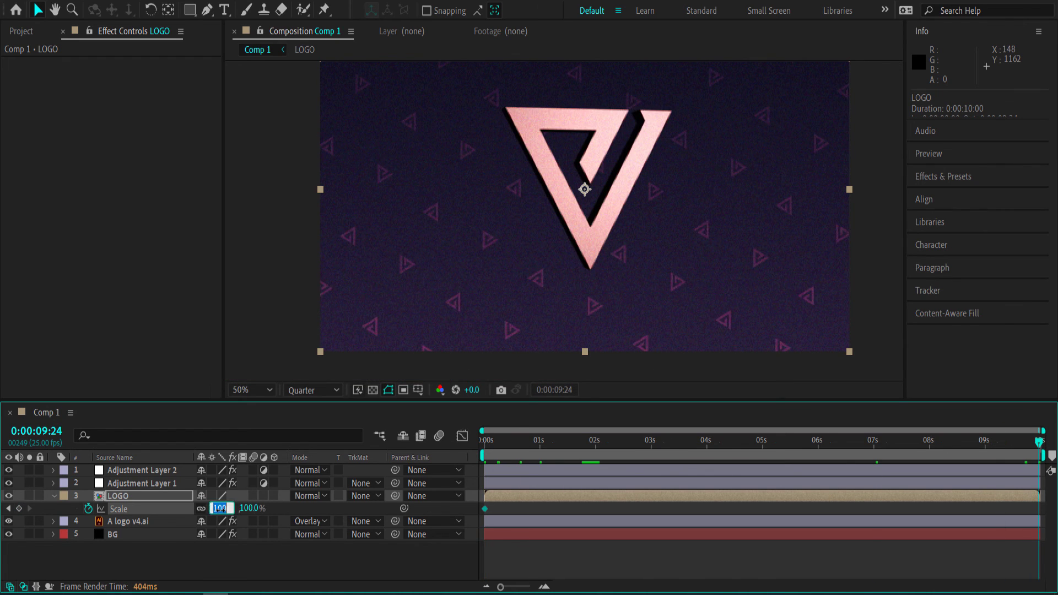
type("12")
key("Return")
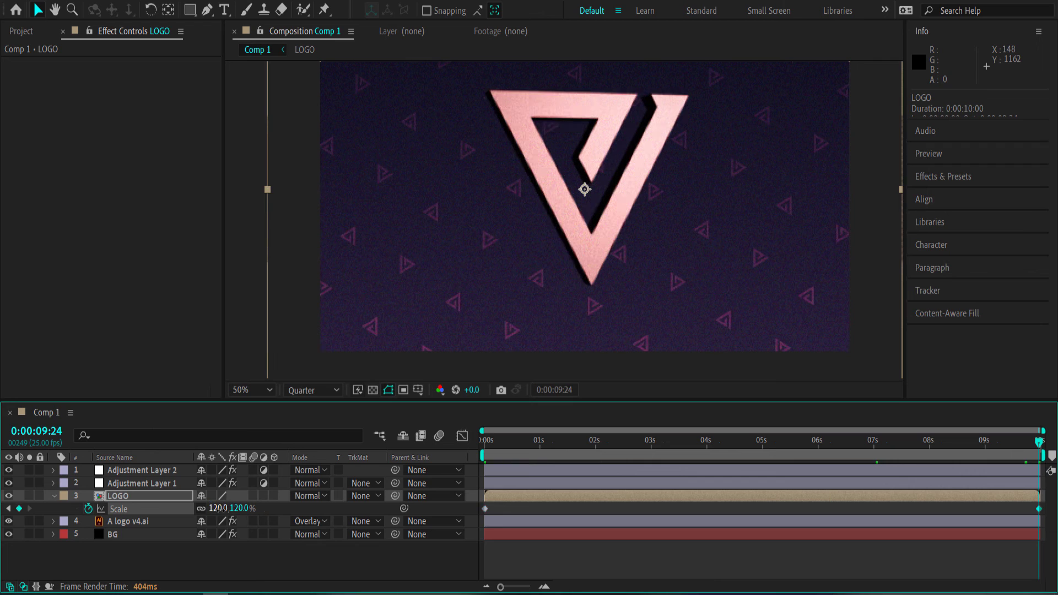
Add Comp 1 to the render queue.
scroll(862, 209, "down", 1)
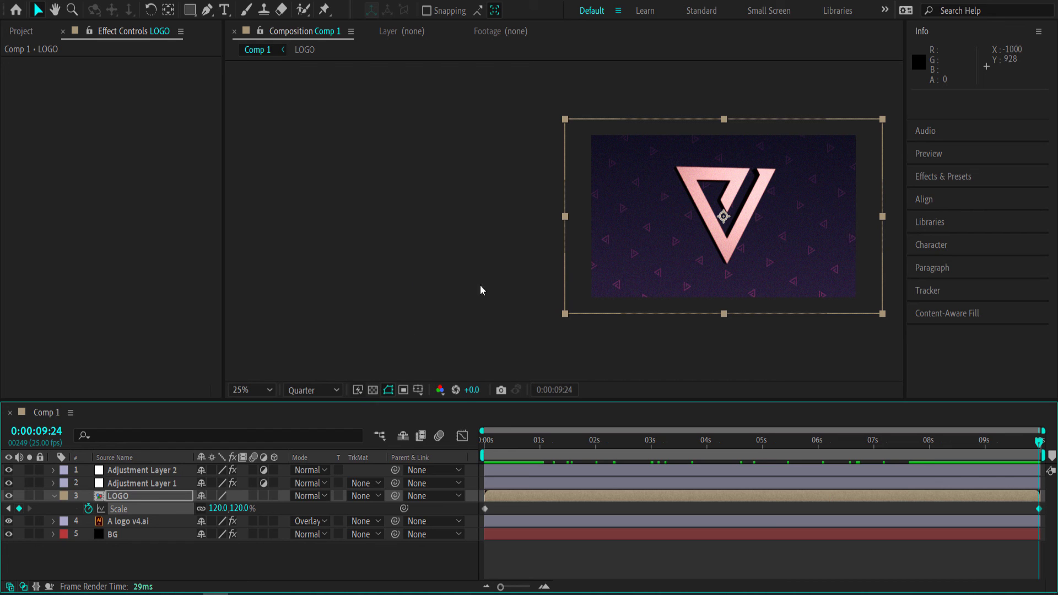
left_click(263, 389)
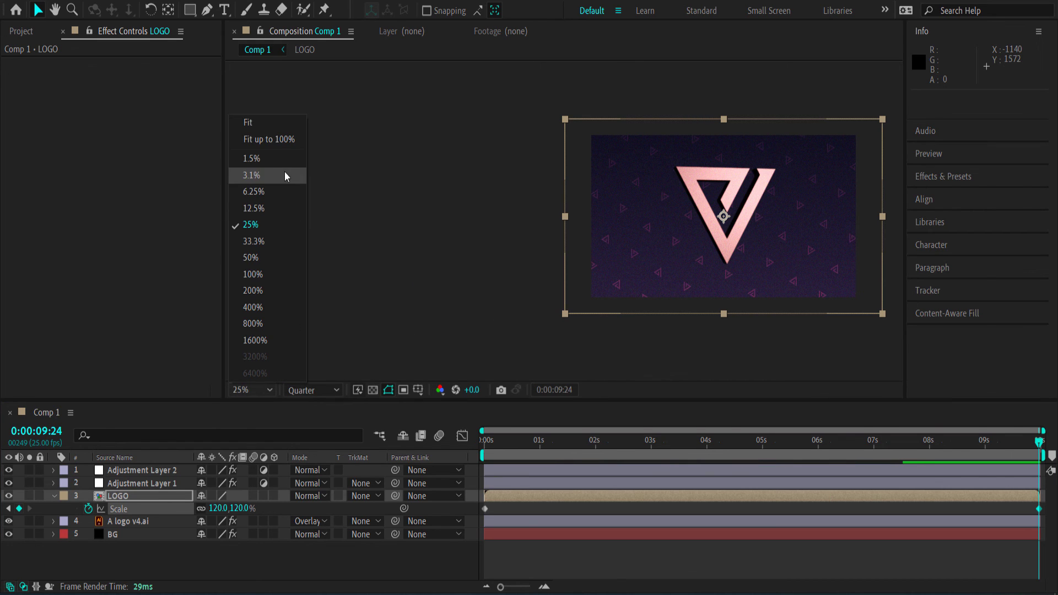
left_click(261, 140)
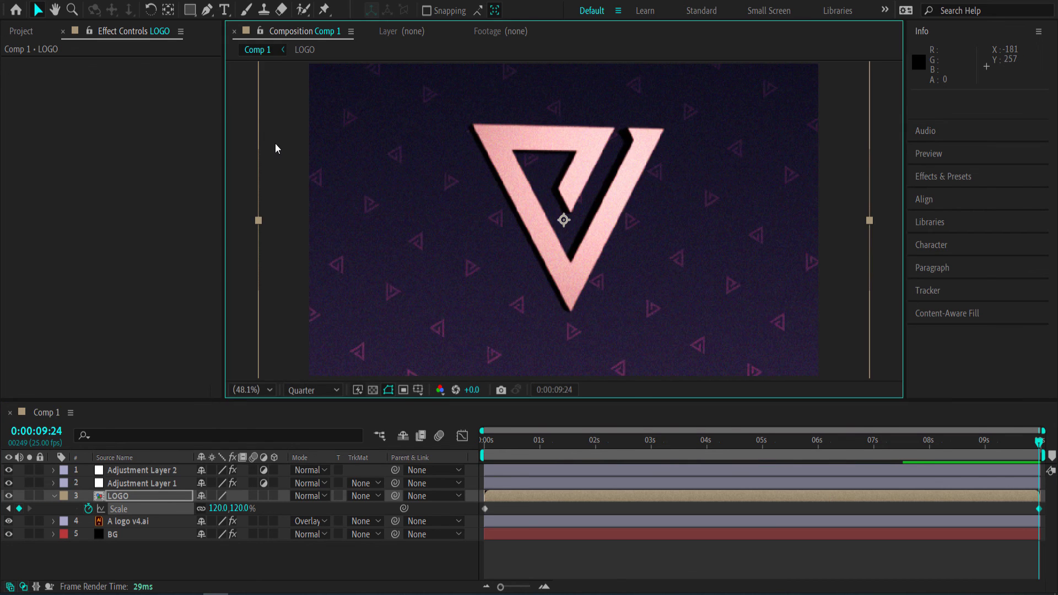
left_click(65, 1)
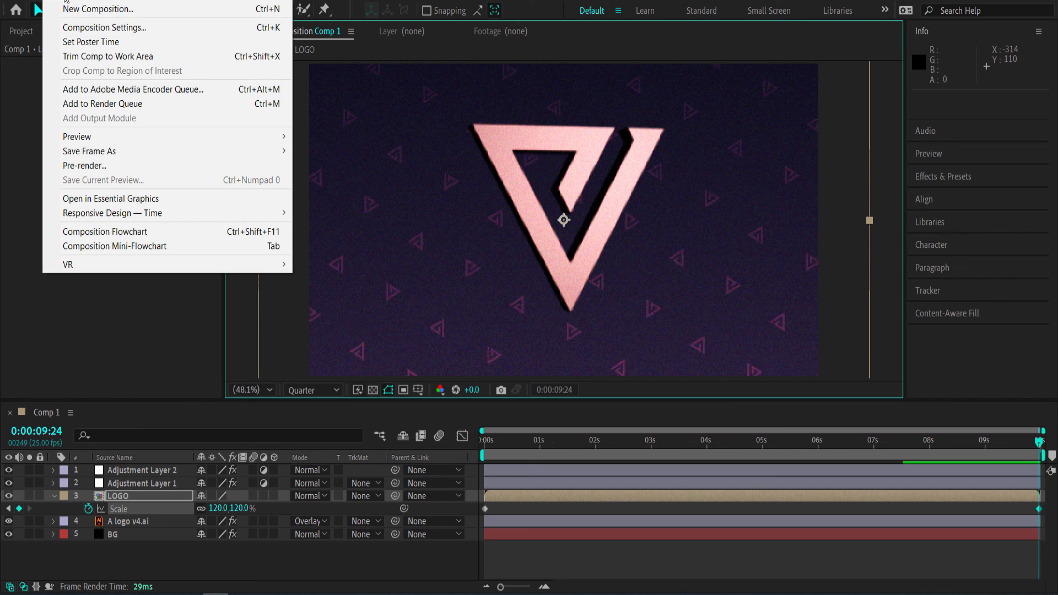
left_click(138, 105)
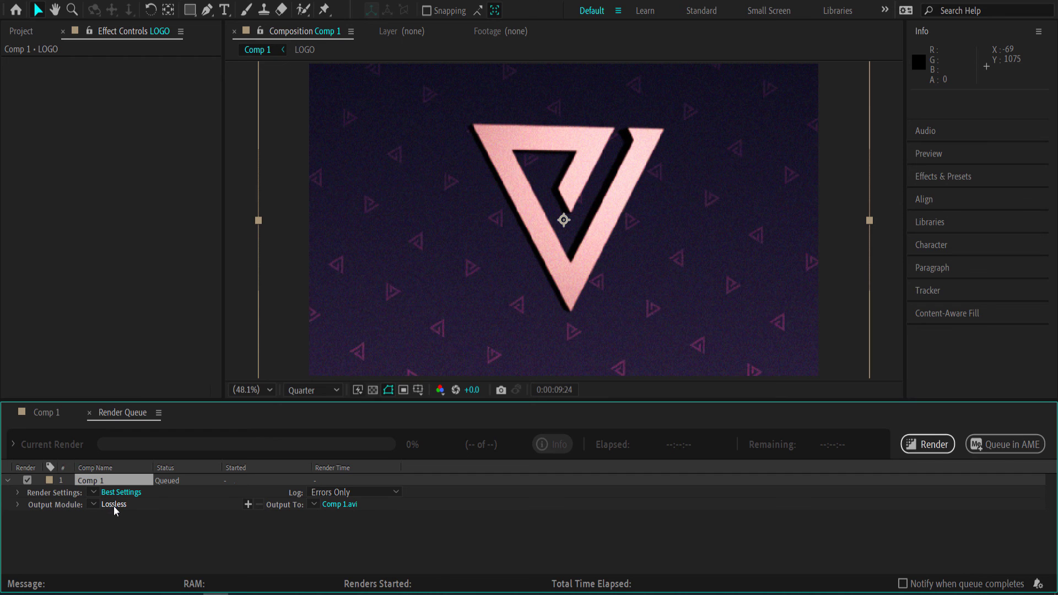
Set the output module's format for Comp 1 to QuickTime, leaving the post-render action at None.
left_click(109, 505)
left_click(437, 109)
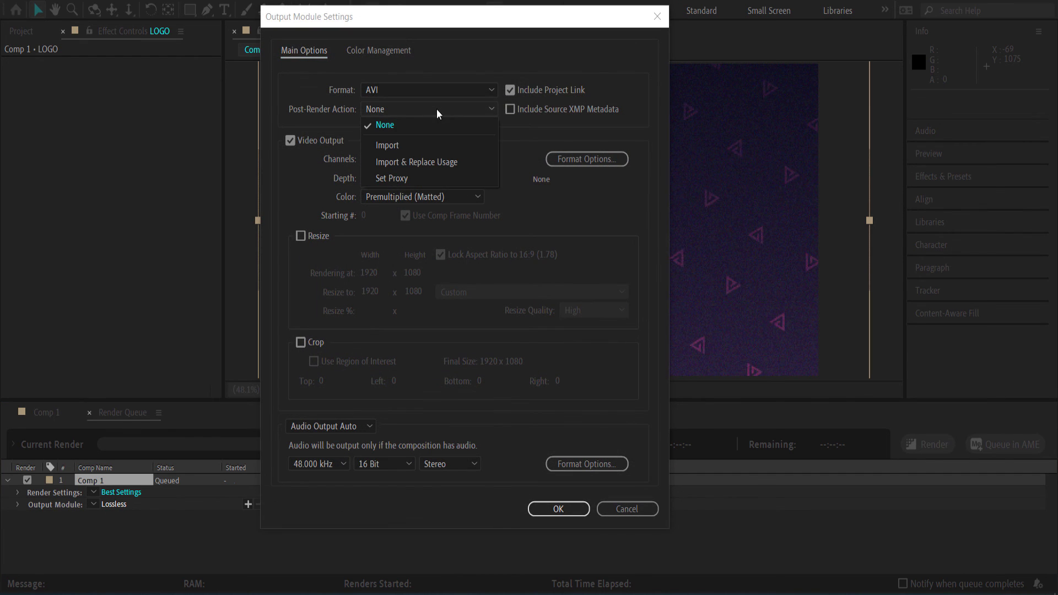
left_click(436, 109)
left_click(409, 88)
left_click(418, 257)
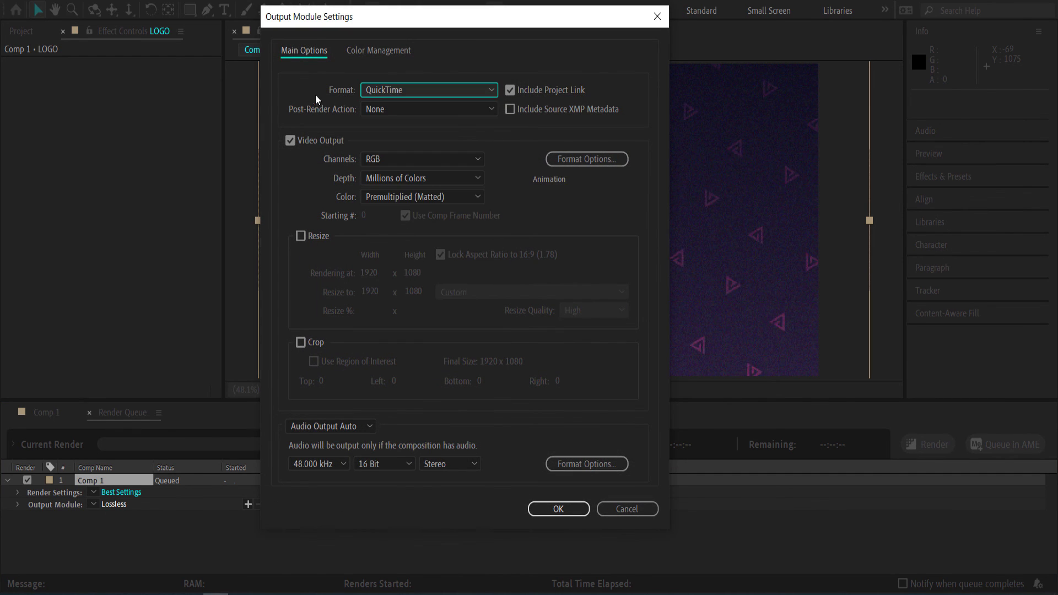
left_click(573, 513)
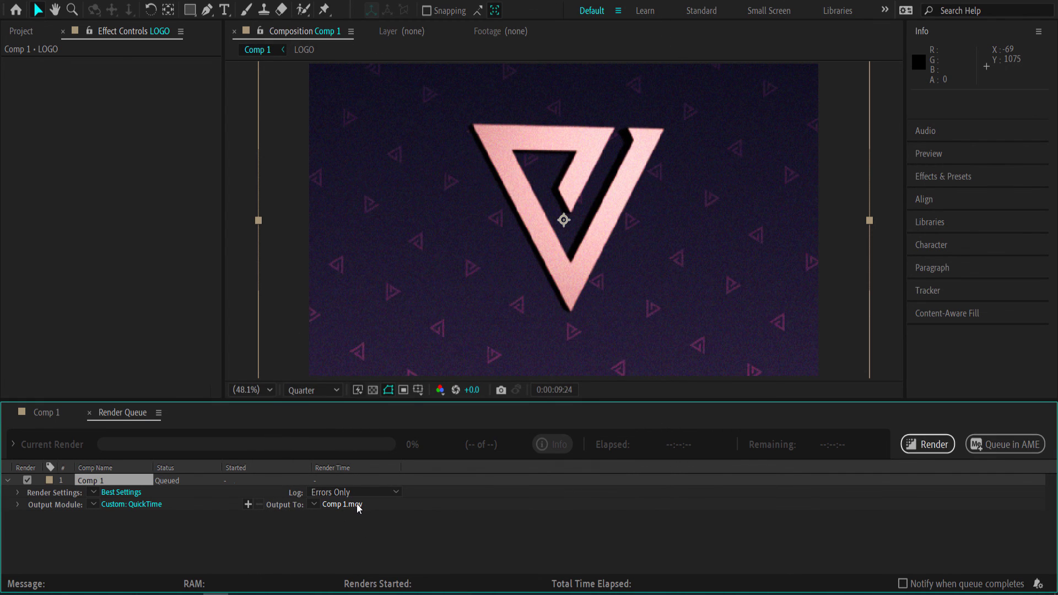